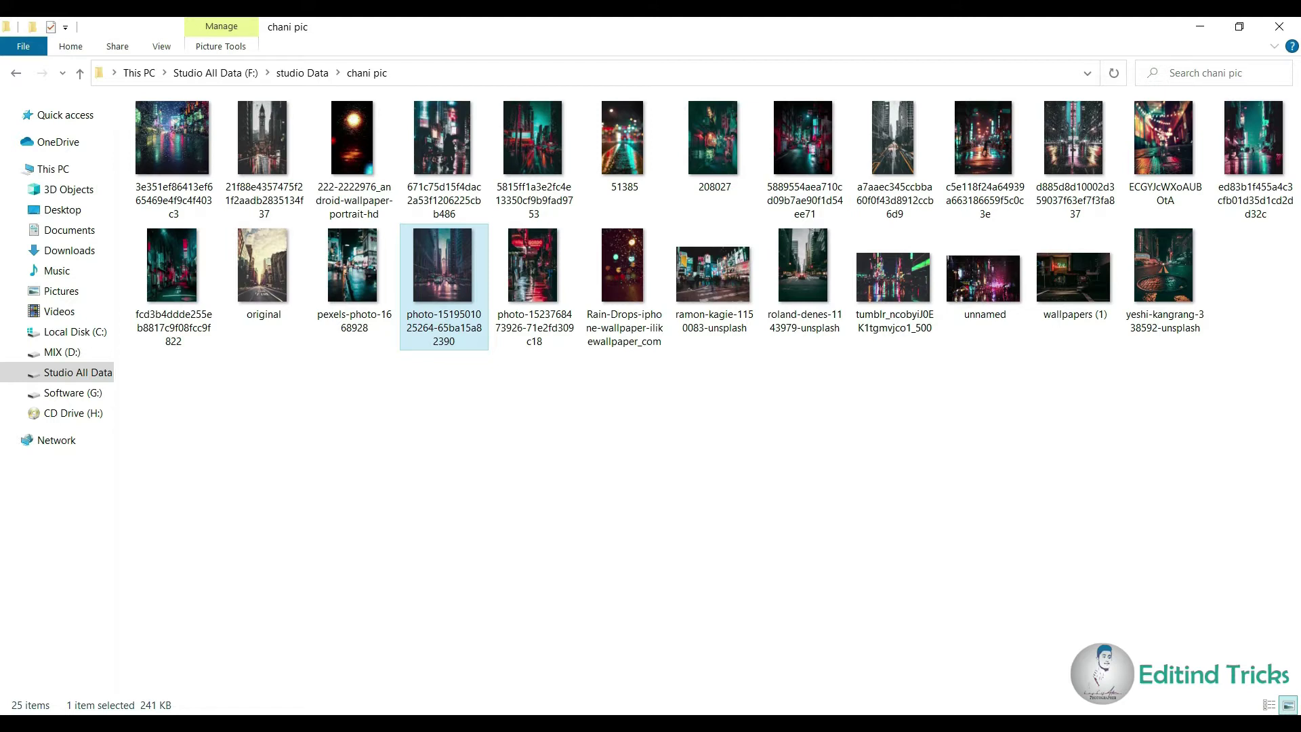
- Bring the Photoshop window with IMG_7148.JPG back to the front
{"action": "left_click", "coordinate": [688, 651]}
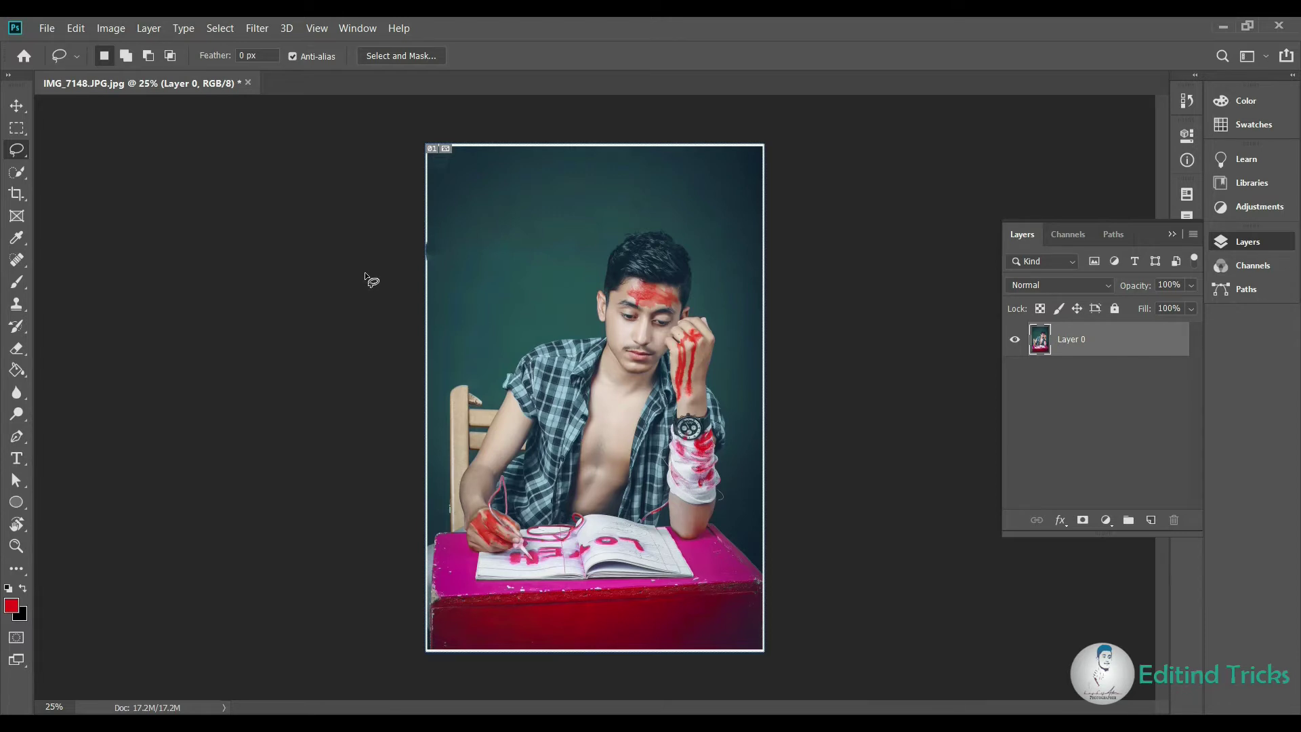
- Select the boy with Select Subject, then add the pink tabletop and wooden chair back
{"action": "left_click", "coordinate": [19, 176]}
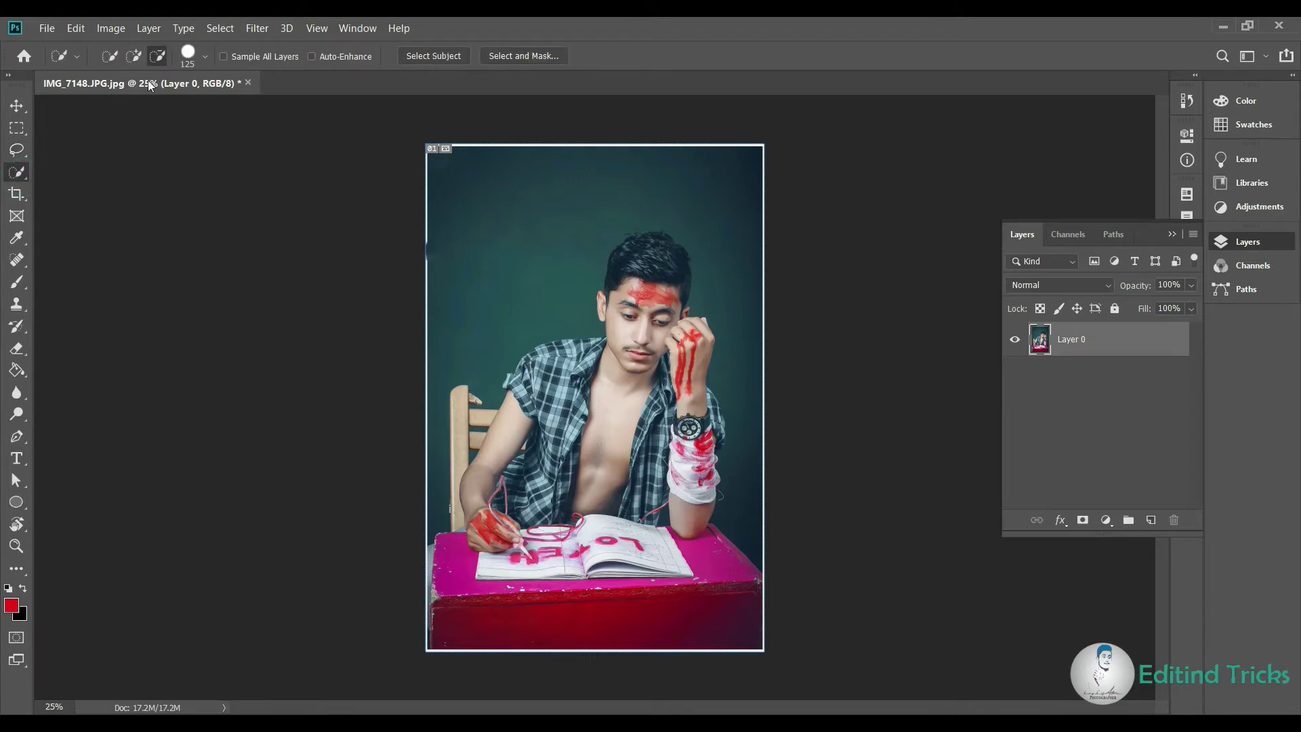
{"action": "left_click", "coordinate": [134, 55]}
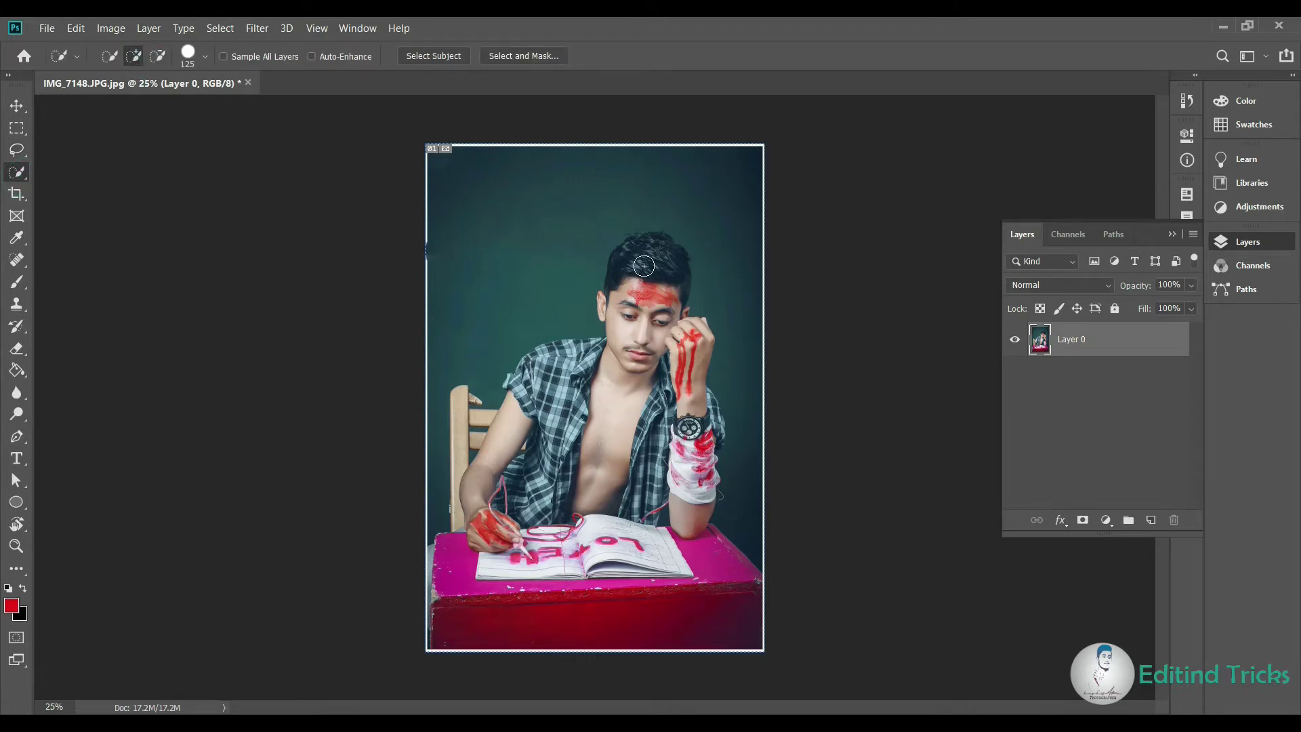
{"action": "left_click", "coordinate": [421, 58]}
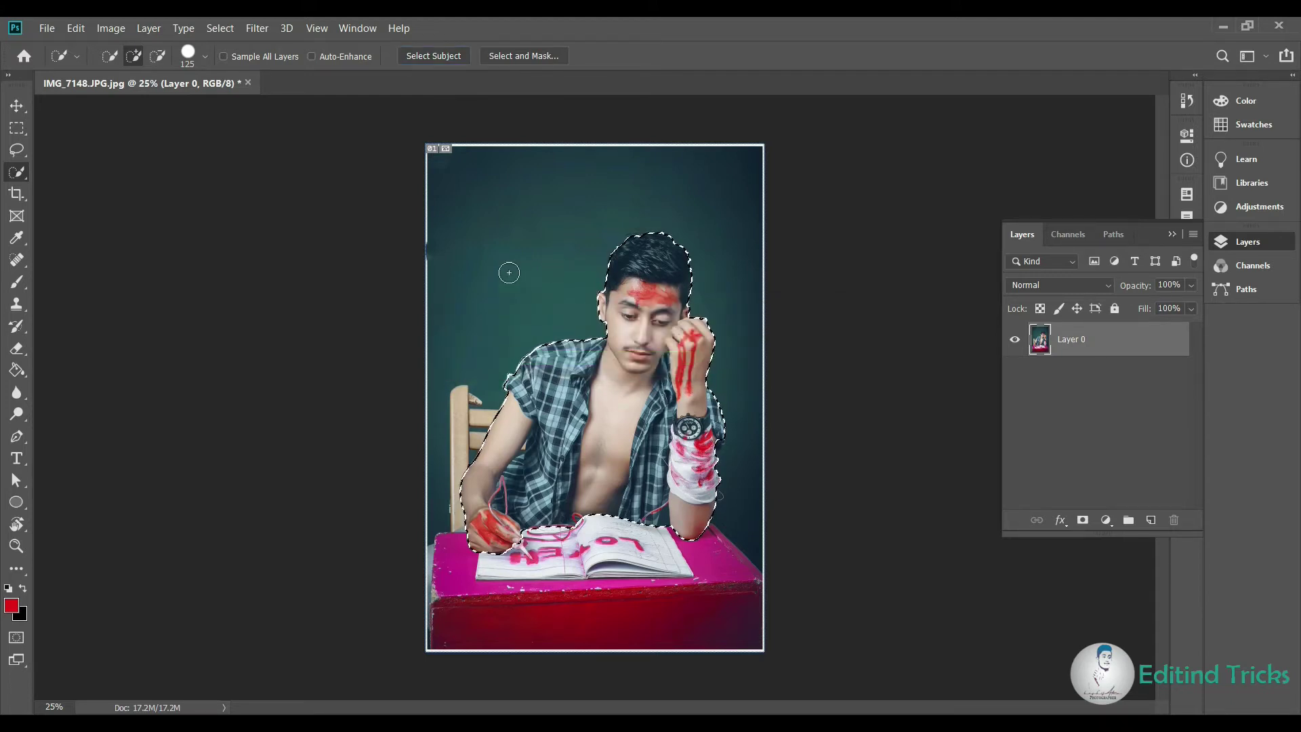
{"action": "left_click", "coordinate": [163, 56]}
{"action": "left_click", "coordinate": [137, 55]}
{"action": "mouse_move", "coordinate": [664, 556]}
{"action": "left_mouse_down"}
{"action": "mouse_move", "coordinate": [687, 540]}
{"action": "mouse_move", "coordinate": [562, 572]}
{"action": "left_mouse_up"}
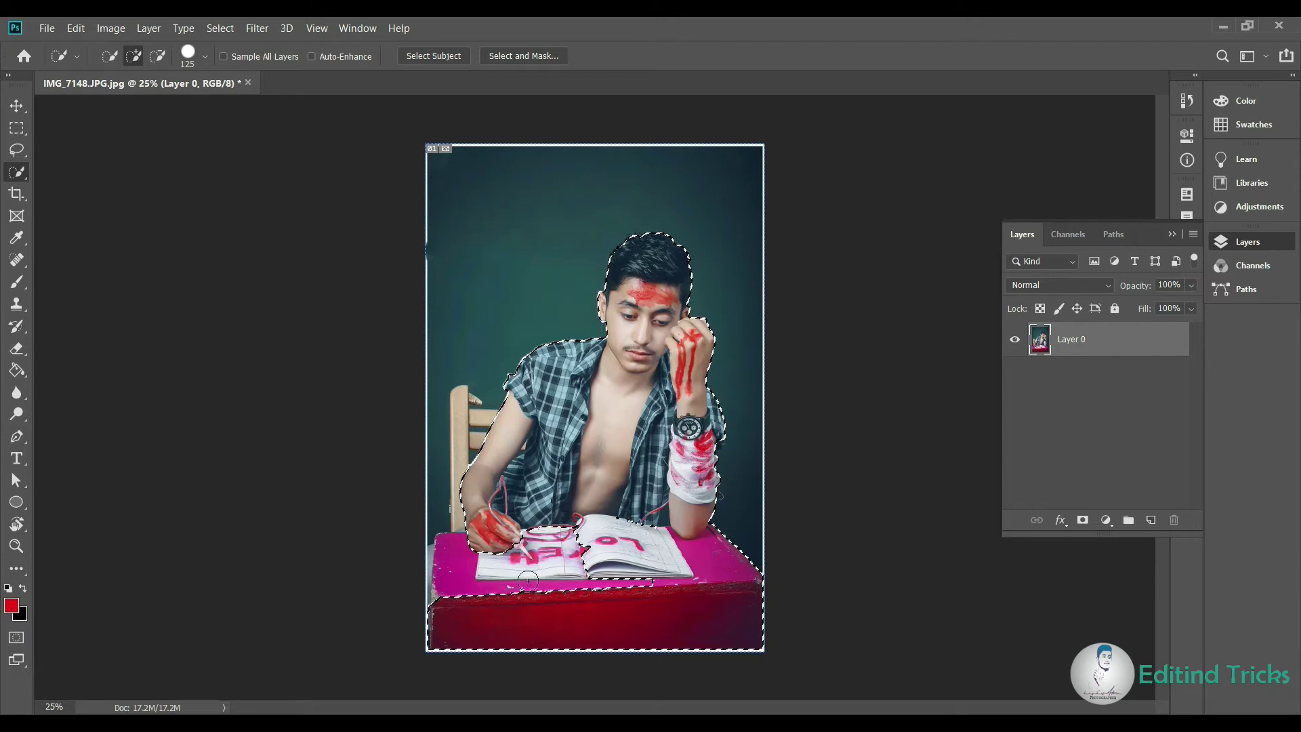
{"action": "key", "text": "ctrl+plus"}
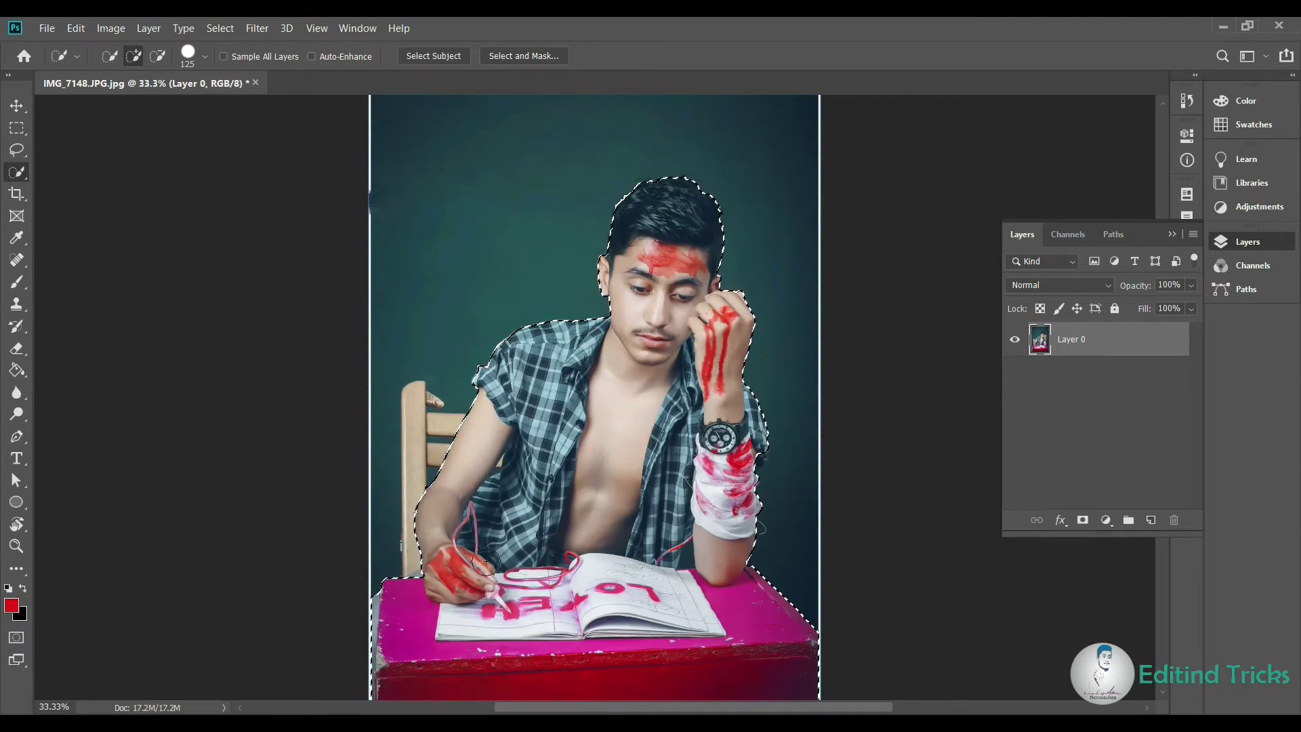
{"action": "left_click_drag", "start_coordinate": [420, 552], "coordinate": [415, 406]}
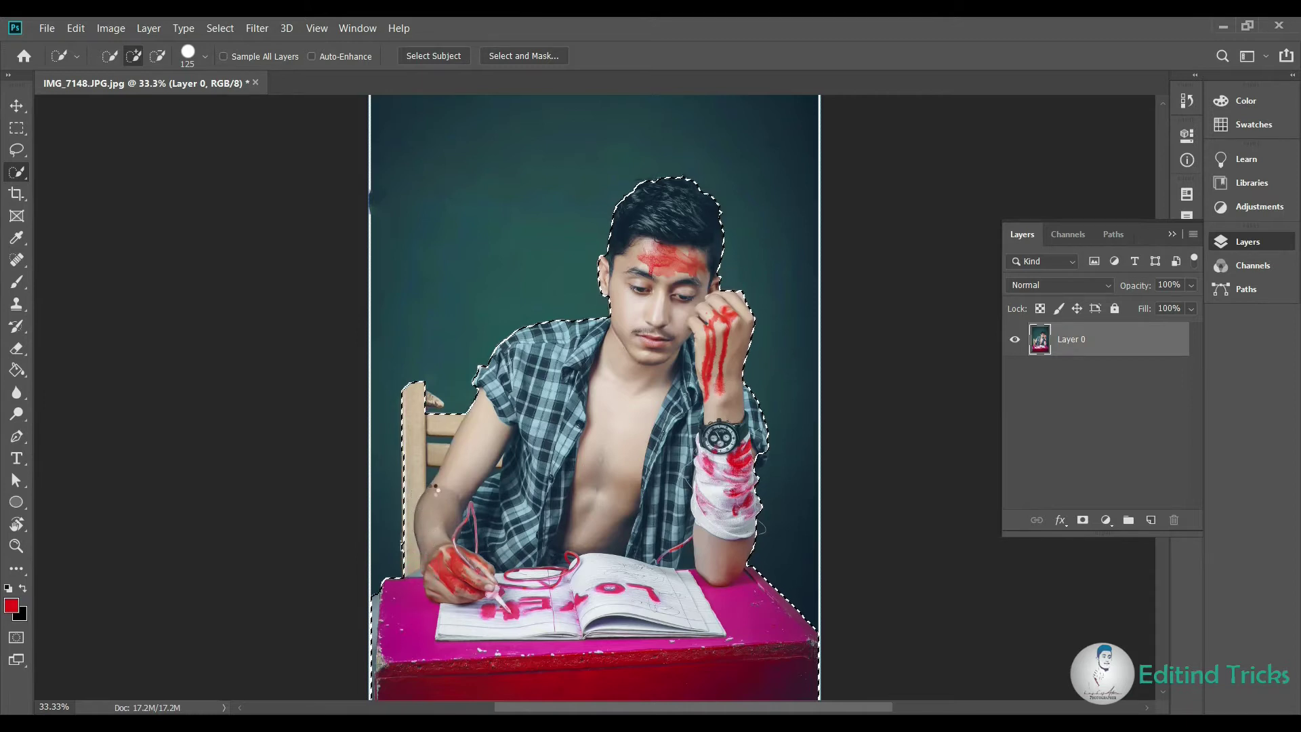
{"action": "key", "text": "bracketleft"}
{"action": "key", "text": "bracketleft"}
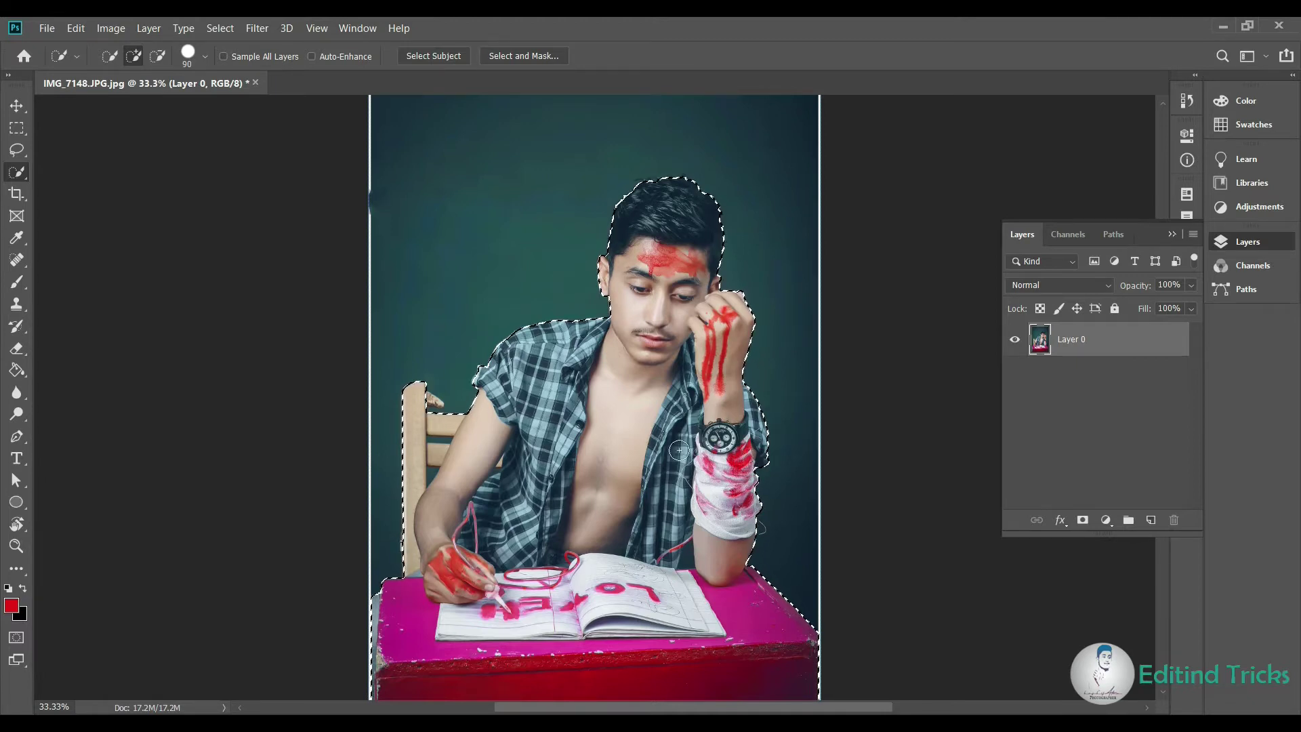
- At 50% zoom, add the top of the chair with a 50 px brush
{"action": "key", "text": "ctrl+plus"}
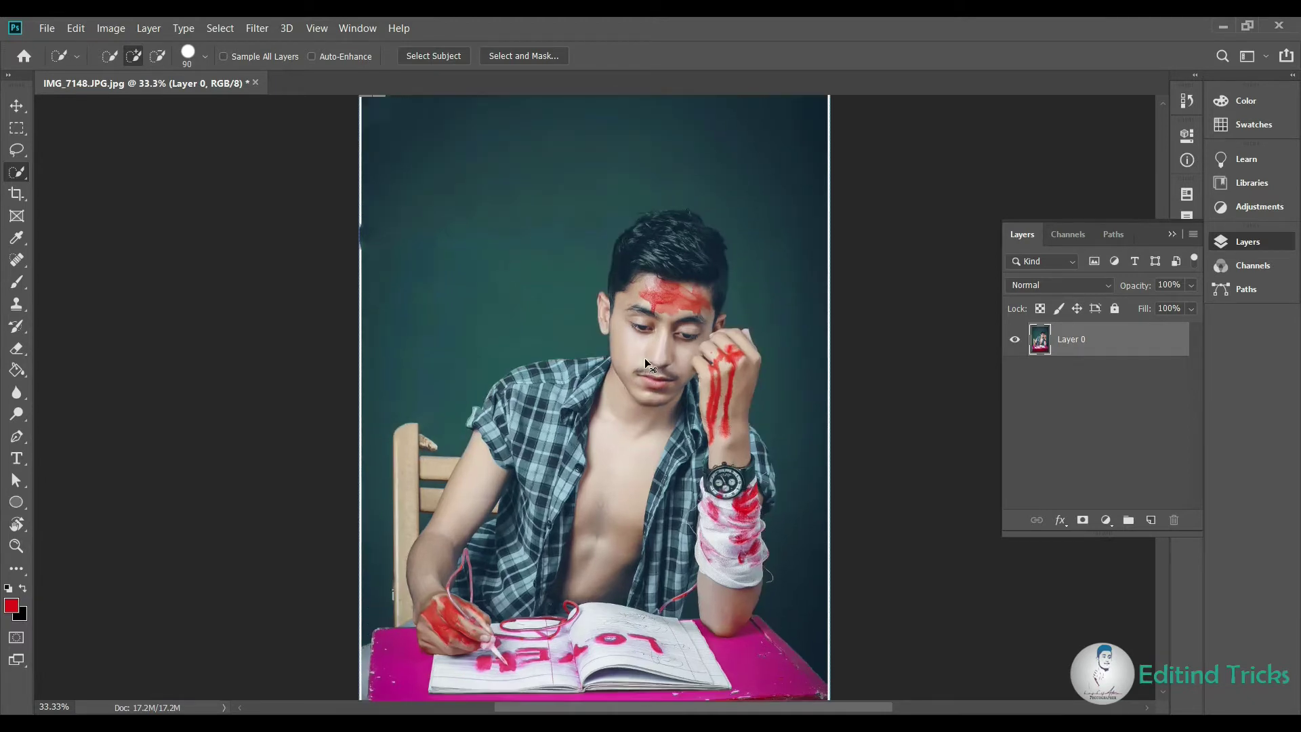
{"action": "scroll", "coordinate": [646, 359], "scroll_direction": "down", "scroll_amount": 2}
{"action": "scroll", "coordinate": [576, 393], "scroll_direction": "down", "scroll_amount": 3}
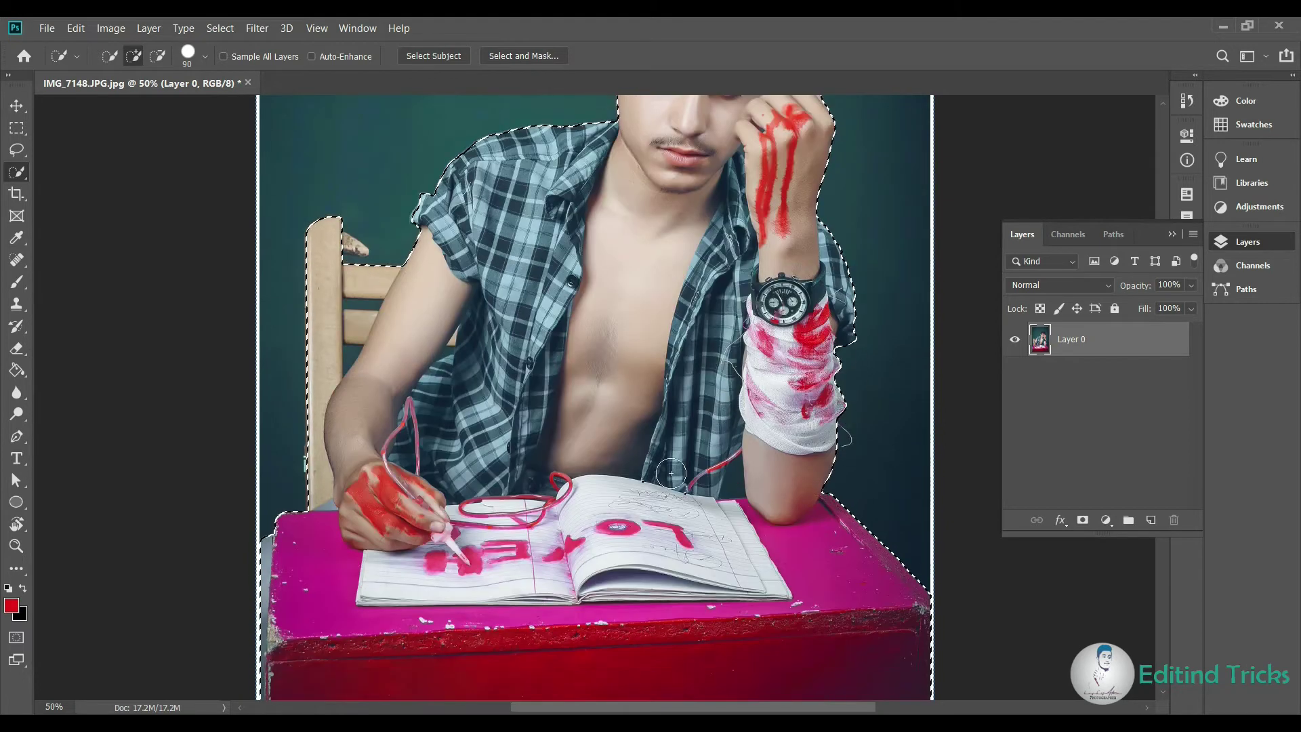
{"action": "scroll", "coordinate": [506, 431], "scroll_direction": "up", "scroll_amount": 2}
{"action": "scroll", "coordinate": [407, 420], "scroll_direction": "up", "scroll_amount": 2}
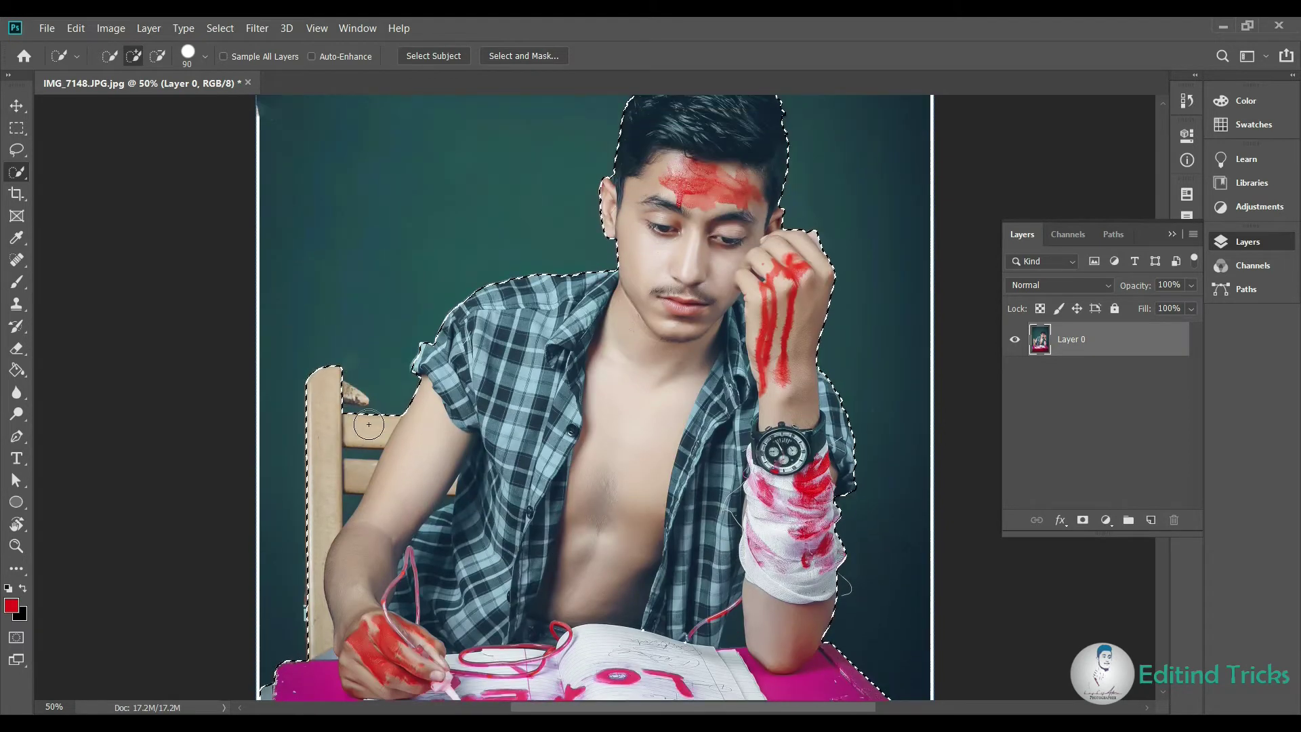
{"action": "key", "text": "bracketleft"}
{"action": "key", "text": "bracketleft"}
{"action": "key", "text": "bracketleft"}
{"action": "left_click", "coordinate": [347, 390]}
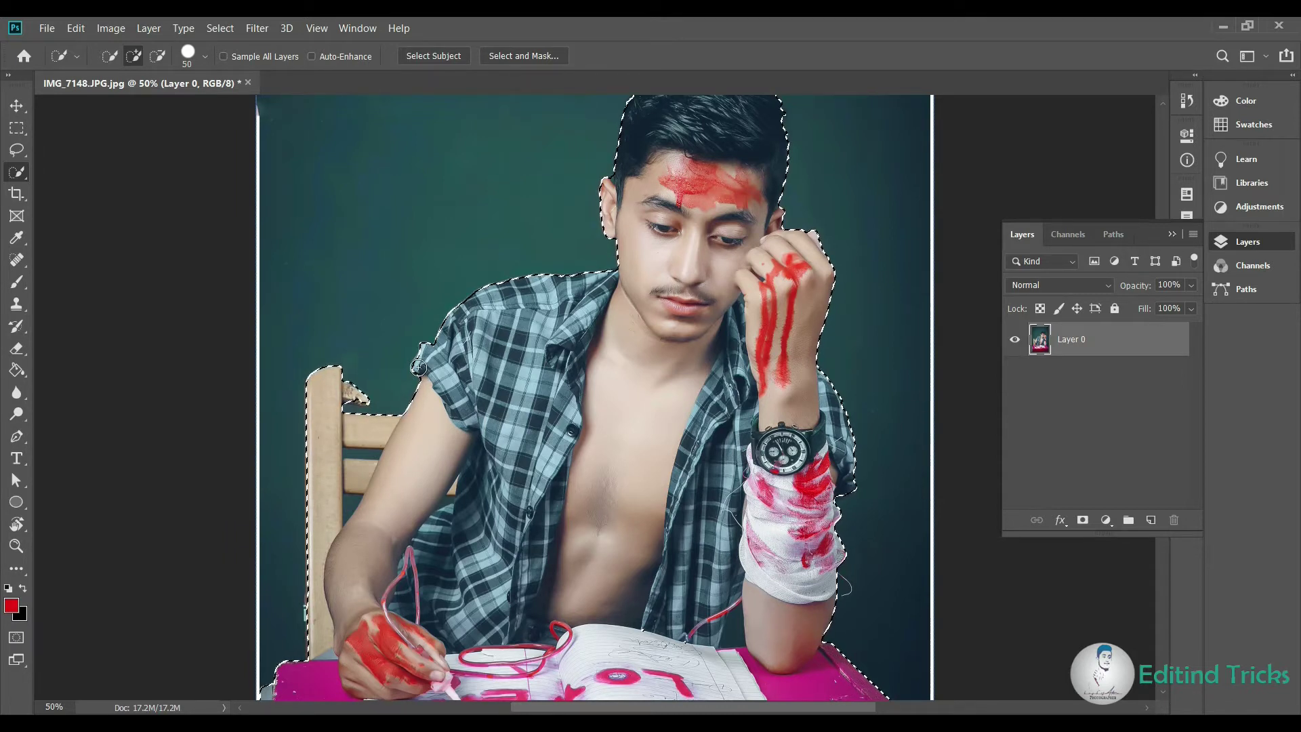
{"action": "key", "text": "ctrl+d"}
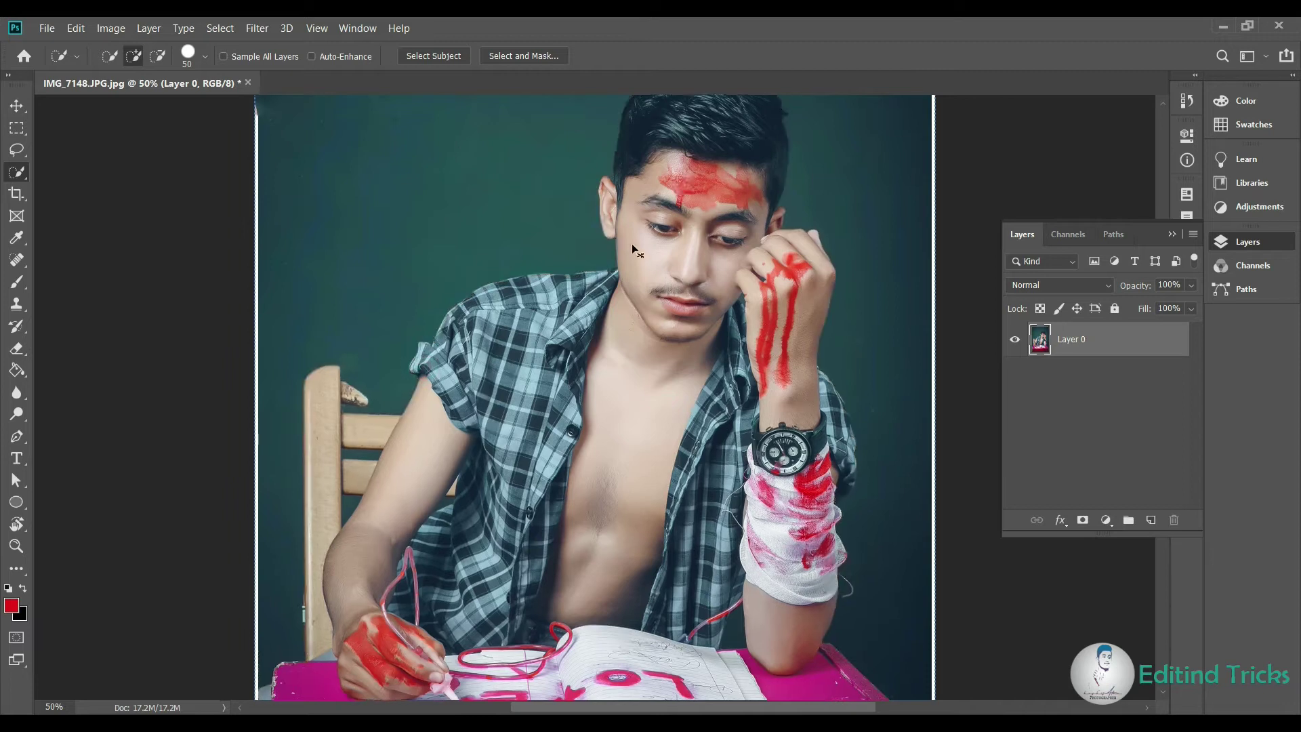
{"action": "key", "text": "ctrl+plus"}
{"action": "key", "text": "ctrl+plus"}
{"action": "key", "text": "ctrl+z"}
- At 100%, trim fine chair edges with a 10 px subtract brush, then open Select and Mask
{"action": "scroll", "coordinate": [675, 203], "scroll_direction": "up", "scroll_amount": 5}
{"action": "key", "text": "bracketleft"}
{"action": "left_click", "coordinate": [158, 56]}
{"action": "key", "text": "bracketleft"}
{"action": "key", "text": "bracketleft"}
{"action": "key", "text": "bracketleft"}
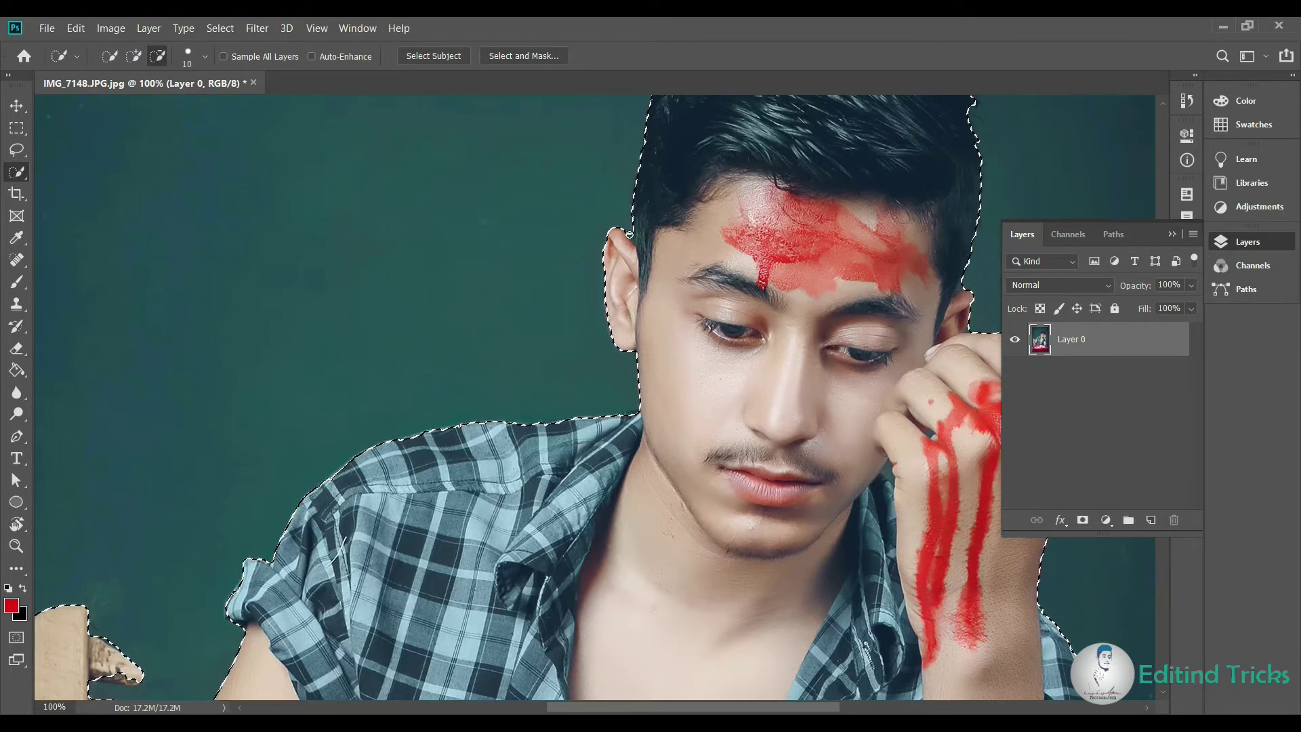
{"action": "scroll", "coordinate": [866, 282], "scroll_direction": "up", "scroll_amount": 2}
{"action": "scroll", "coordinate": [866, 282], "scroll_direction": "up", "scroll_amount": 2}
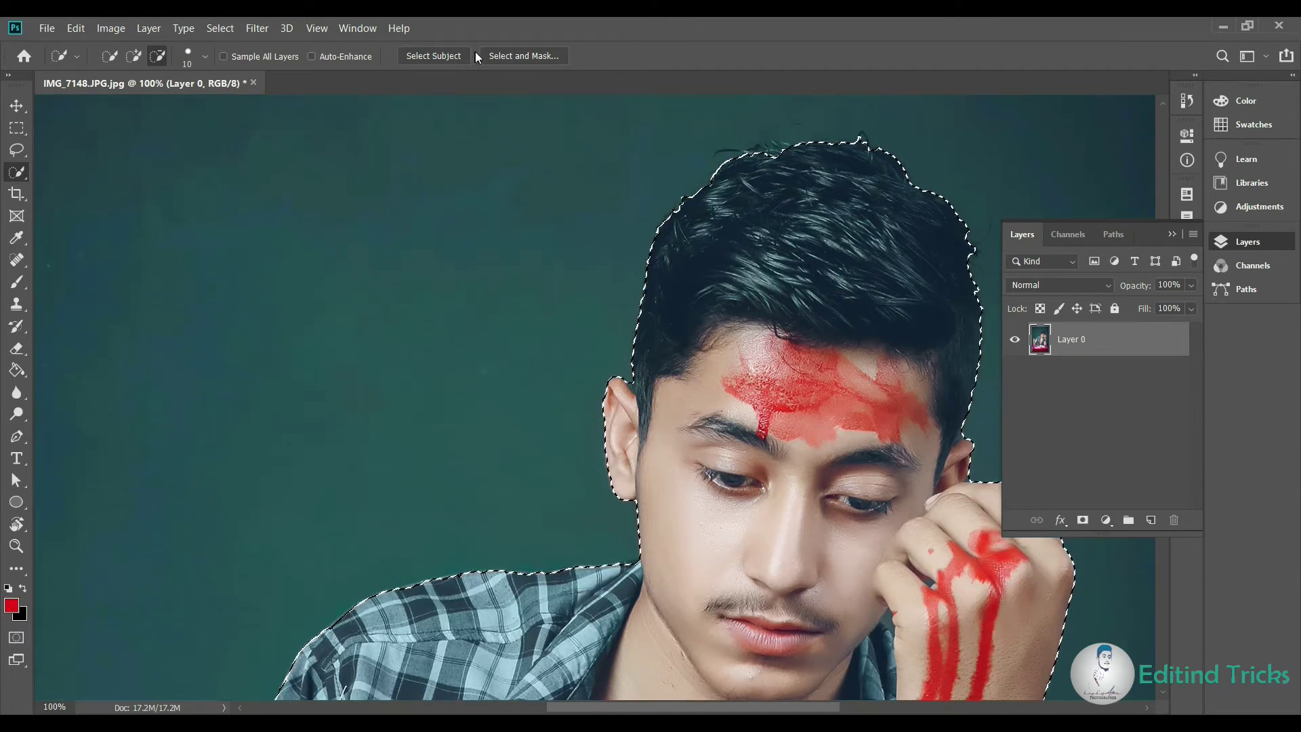
{"action": "left_click", "coordinate": [517, 58]}
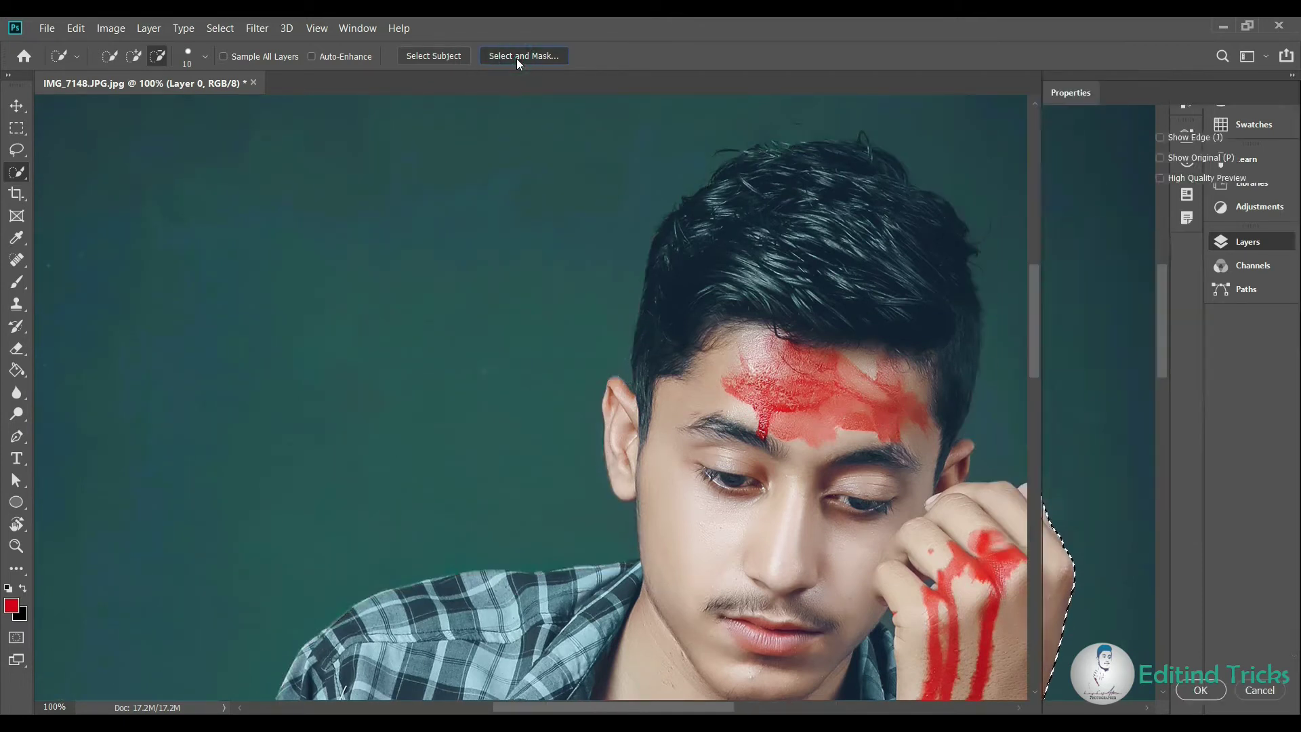
- Refine the top of the hair and set the Refine Edge Brush to about 47 px
{"action": "key", "text": "bracketright"}
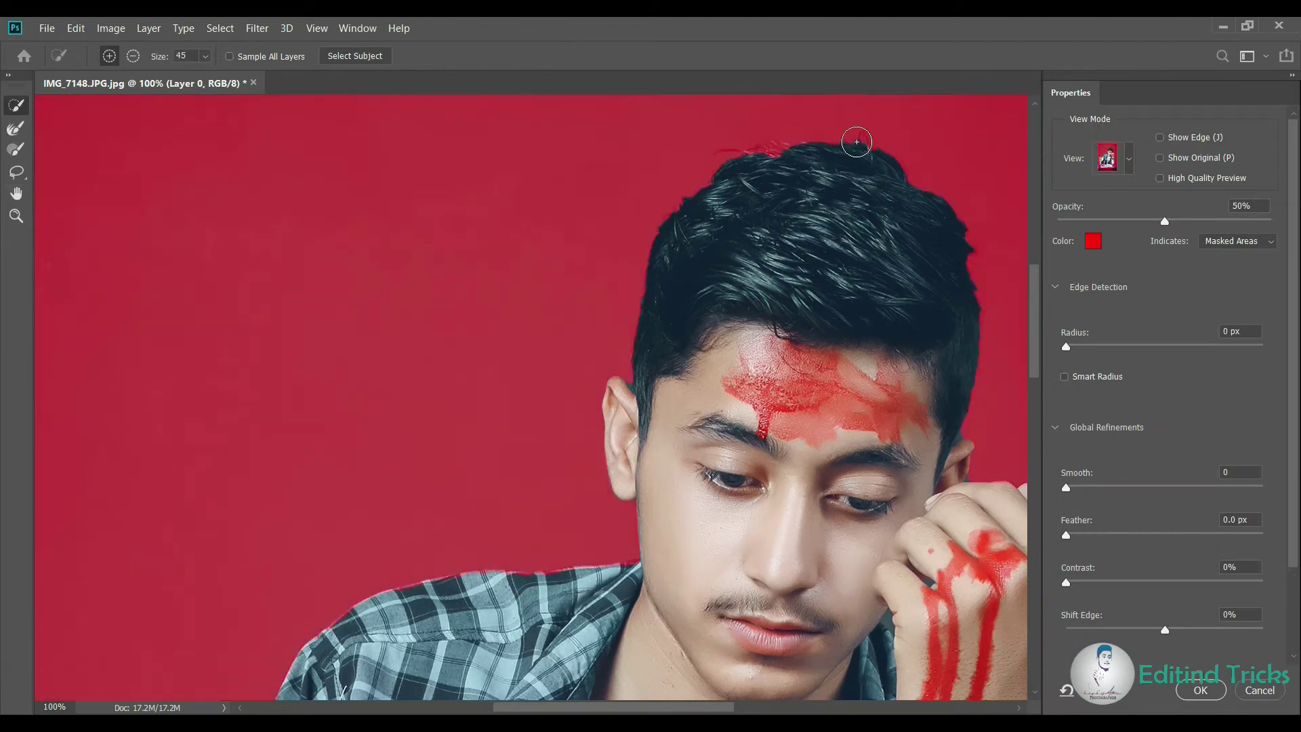
{"action": "left_click_drag", "start_coordinate": [772, 146], "coordinate": [723, 177]}
{"action": "left_click", "coordinate": [16, 128]}
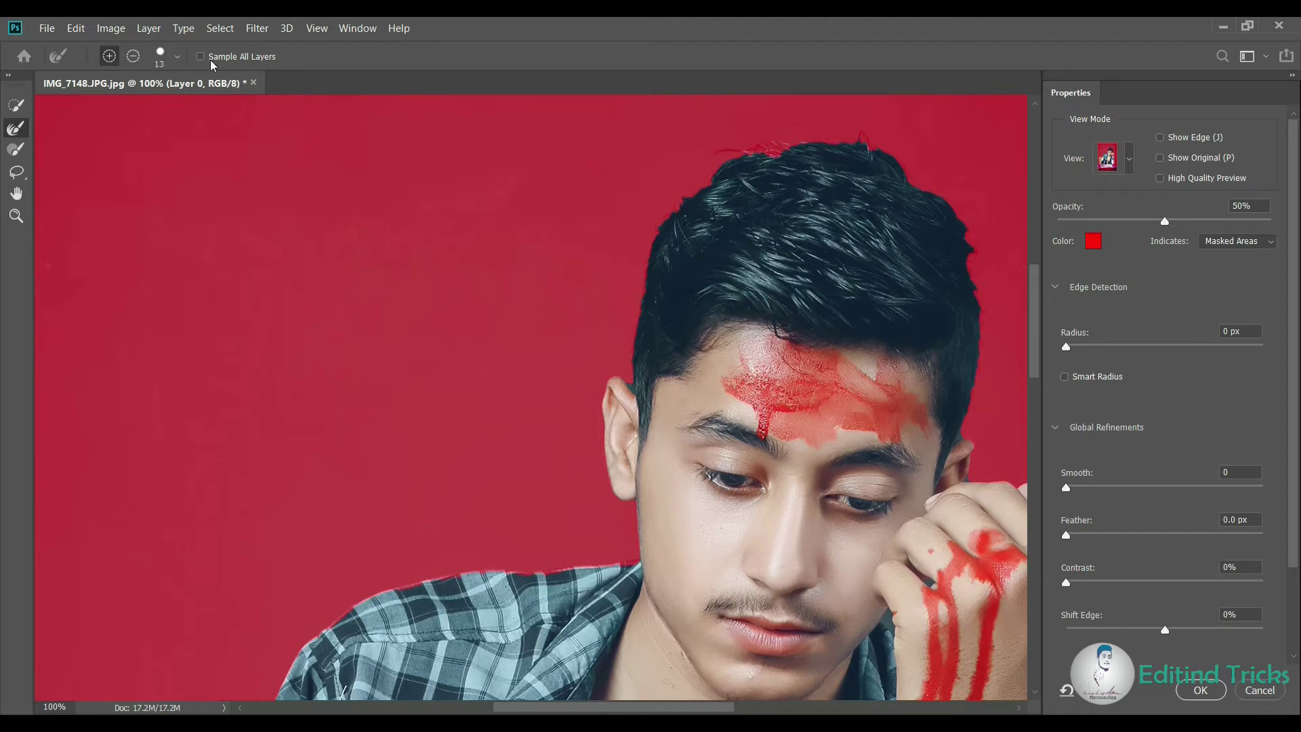
{"action": "left_click", "coordinate": [177, 57]}
{"action": "left_click", "coordinate": [120, 101]}
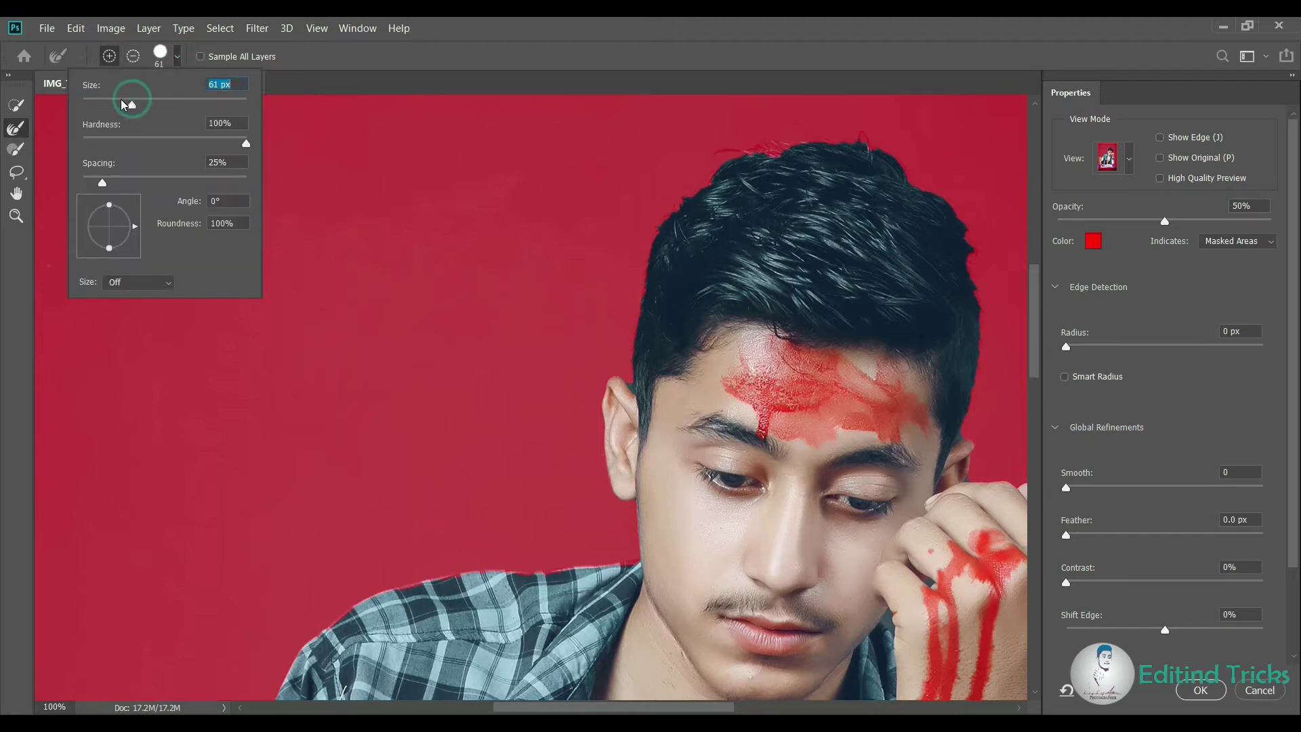
{"action": "left_click", "coordinate": [778, 154]}
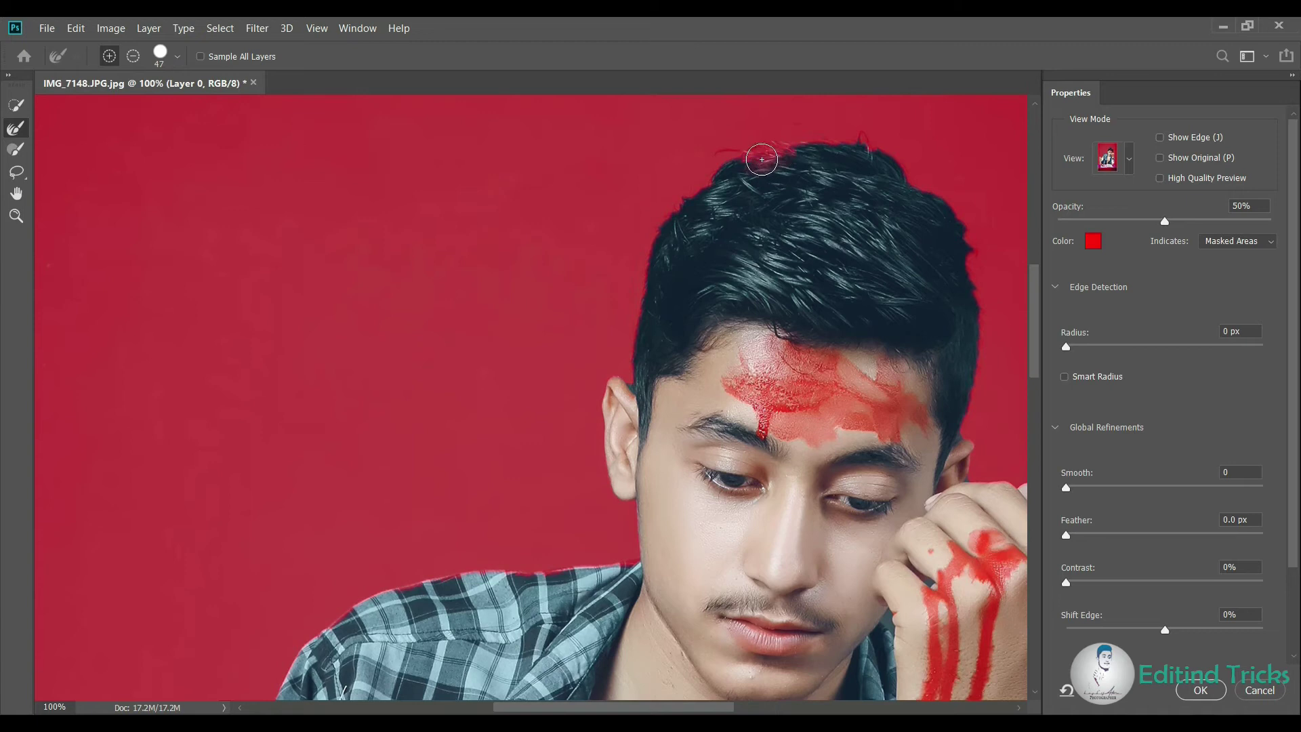
- Paint along the hair top, left hair edge and ear to keep the fine strands
{"action": "left_click_drag", "start_coordinate": [682, 181], "coordinate": [756, 151]}
{"action": "left_click_drag", "start_coordinate": [756, 151], "coordinate": [624, 378]}
{"action": "key", "text": "bracketleft"}
{"action": "key", "text": "bracketleft"}
{"action": "key", "text": "bracketleft"}
{"action": "key", "text": "bracketleft"}
{"action": "left_click", "coordinate": [630, 385]}
{"action": "key", "text": "bracketright"}
{"action": "key", "text": "bracketright"}
{"action": "key", "text": "bracketright"}
{"action": "left_click", "coordinate": [967, 434]}
{"action": "scroll", "coordinate": [1026, 463], "scroll_direction": "down", "scroll_amount": 3}
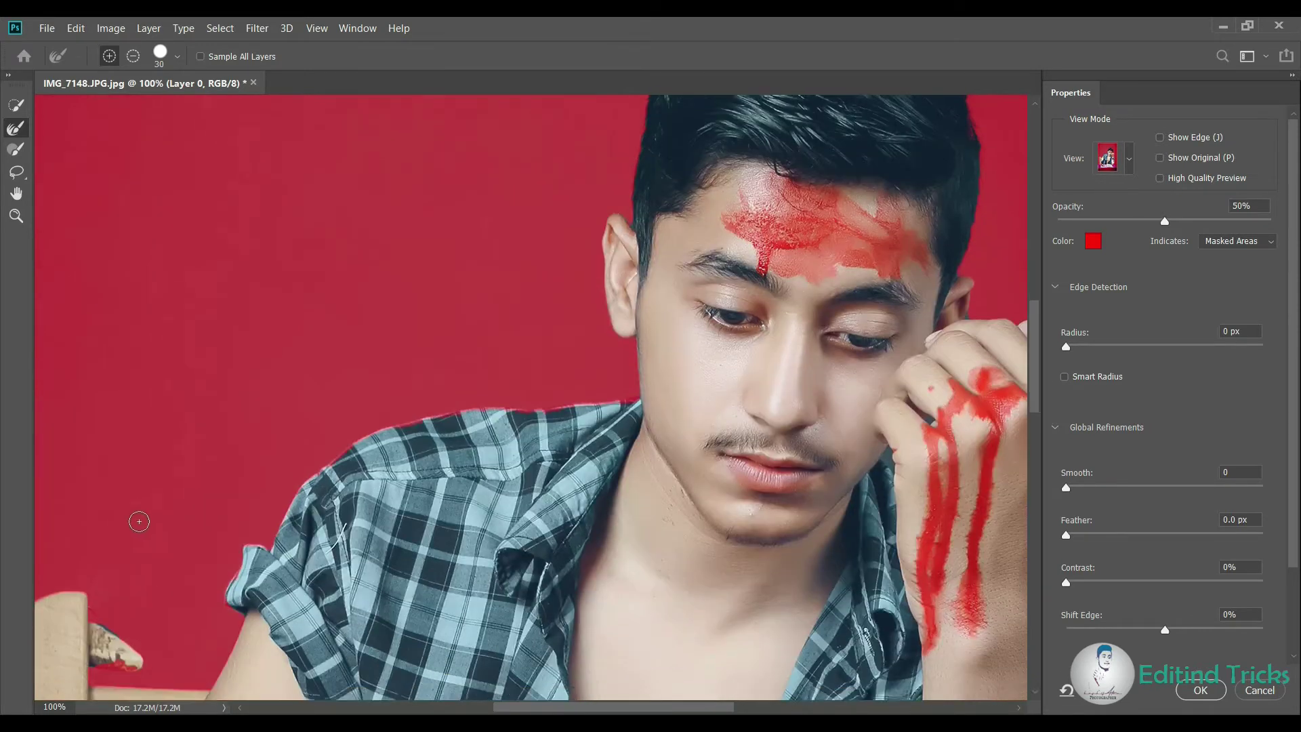
- Scroll through the Select and Mask preview to check the refined edges
{"action": "scroll", "coordinate": [136, 522], "scroll_direction": "down", "scroll_amount": 2}
{"action": "scroll", "coordinate": [144, 478], "scroll_direction": "down", "scroll_amount": 1}
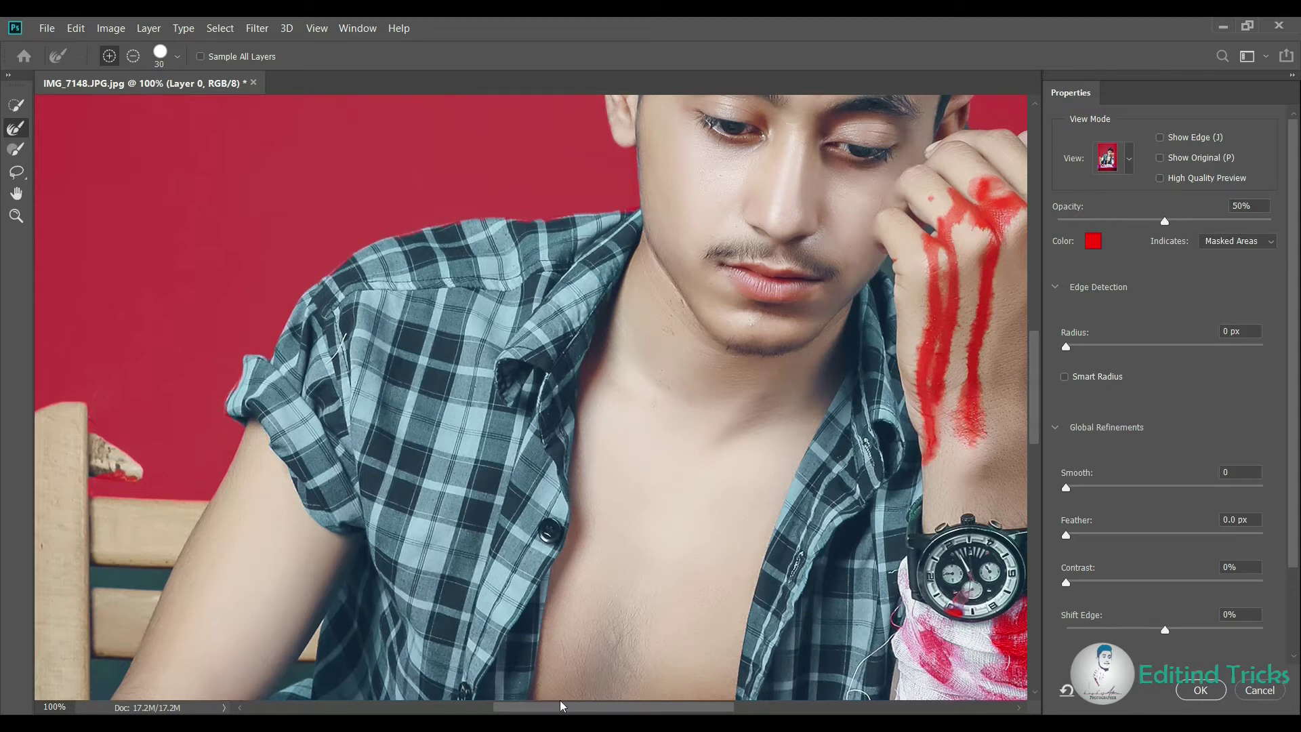
{"action": "left_click_drag", "start_coordinate": [605, 709], "coordinate": [689, 709]}
{"action": "scroll", "coordinate": [798, 634], "scroll_direction": "down", "scroll_amount": 2}
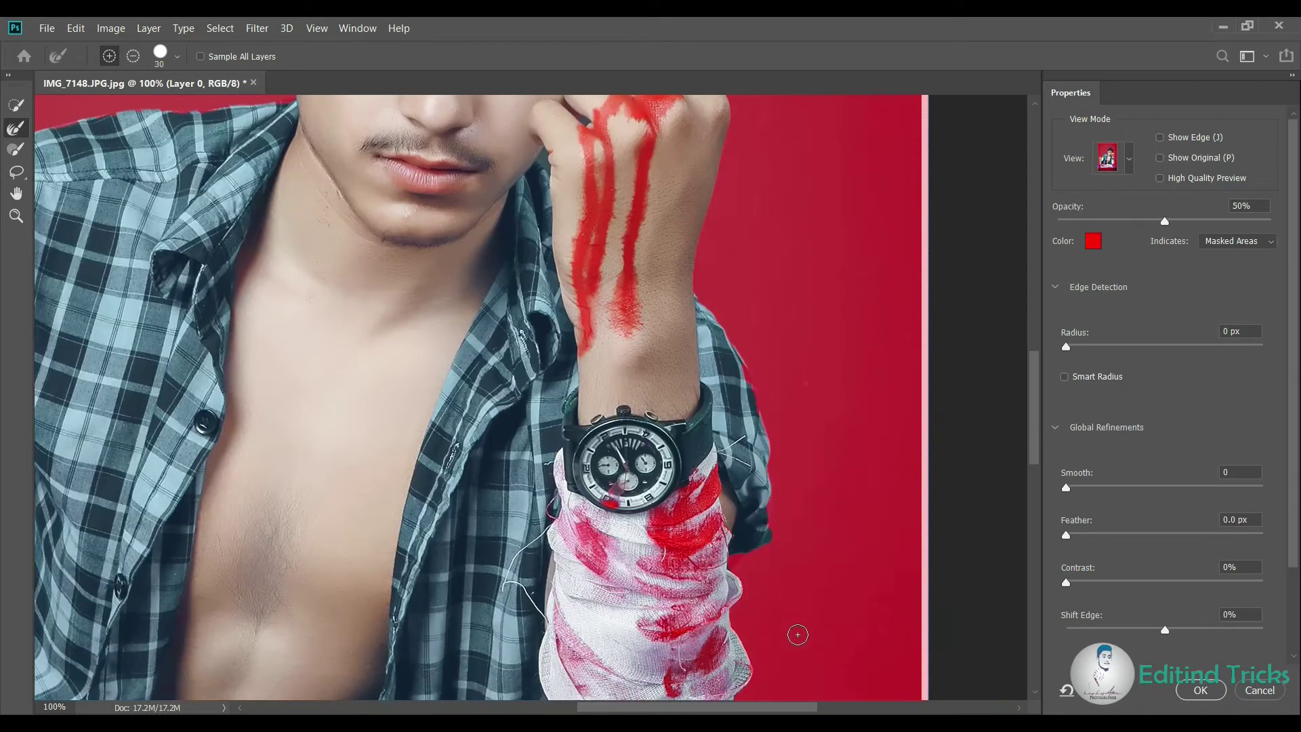
{"action": "scroll", "coordinate": [811, 498], "scroll_direction": "down", "scroll_amount": 2}
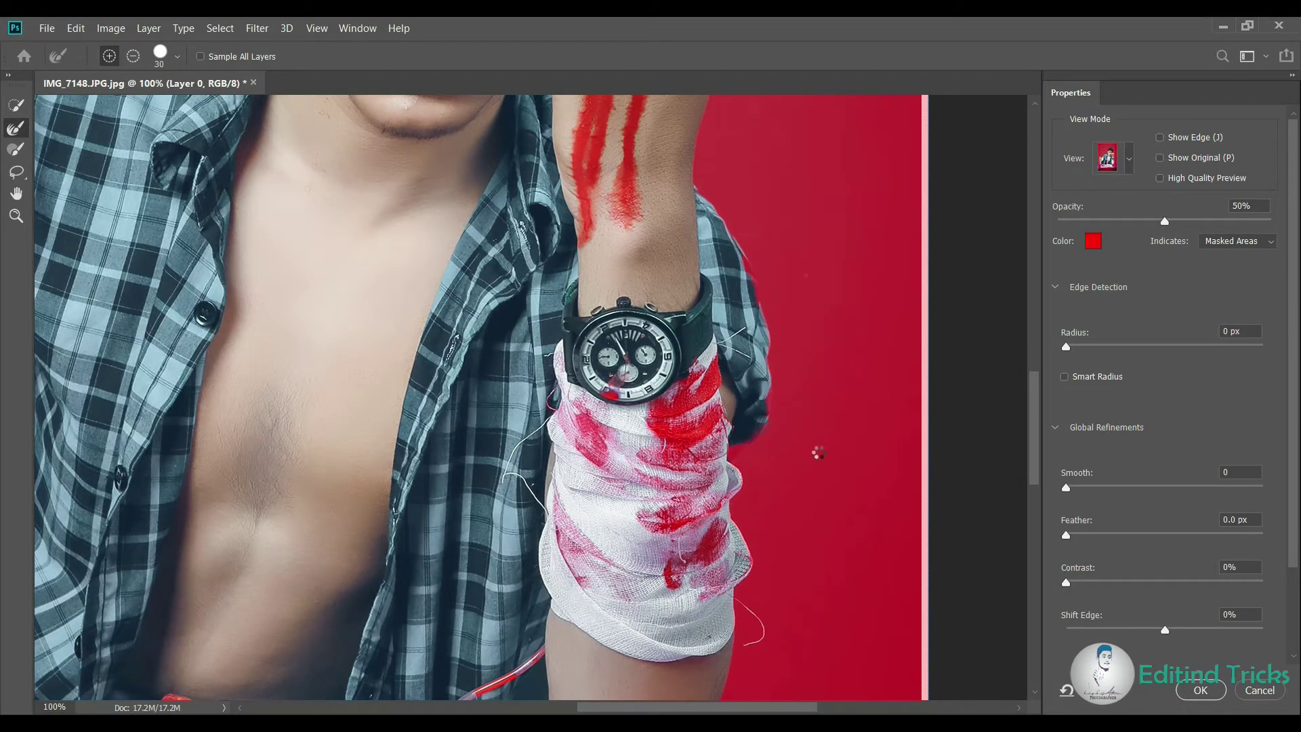
{"action": "scroll", "coordinate": [809, 496], "scroll_direction": "down", "scroll_amount": 1}
{"action": "scroll", "coordinate": [803, 483], "scroll_direction": "down", "scroll_amount": 1}
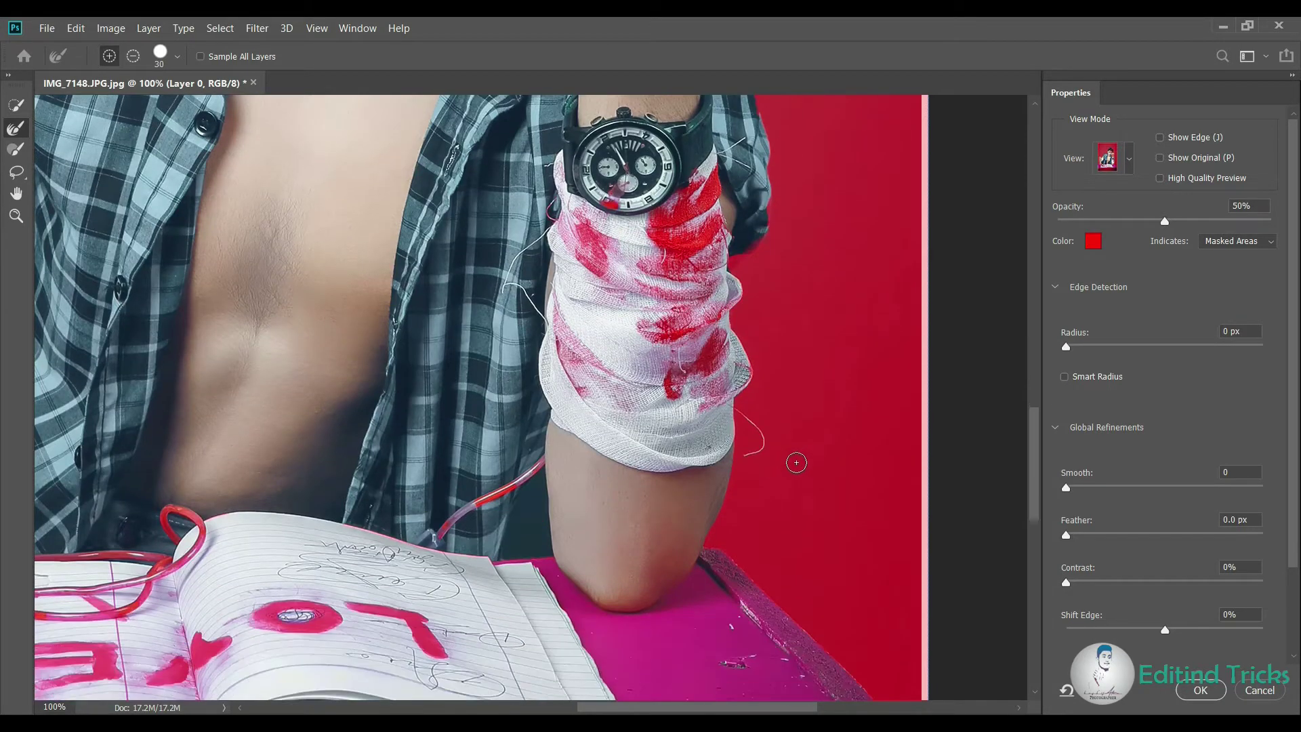
{"action": "scroll", "coordinate": [798, 468], "scroll_direction": "down", "scroll_amount": 2}
{"action": "scroll", "coordinate": [852, 501], "scroll_direction": "down", "scroll_amount": 1}
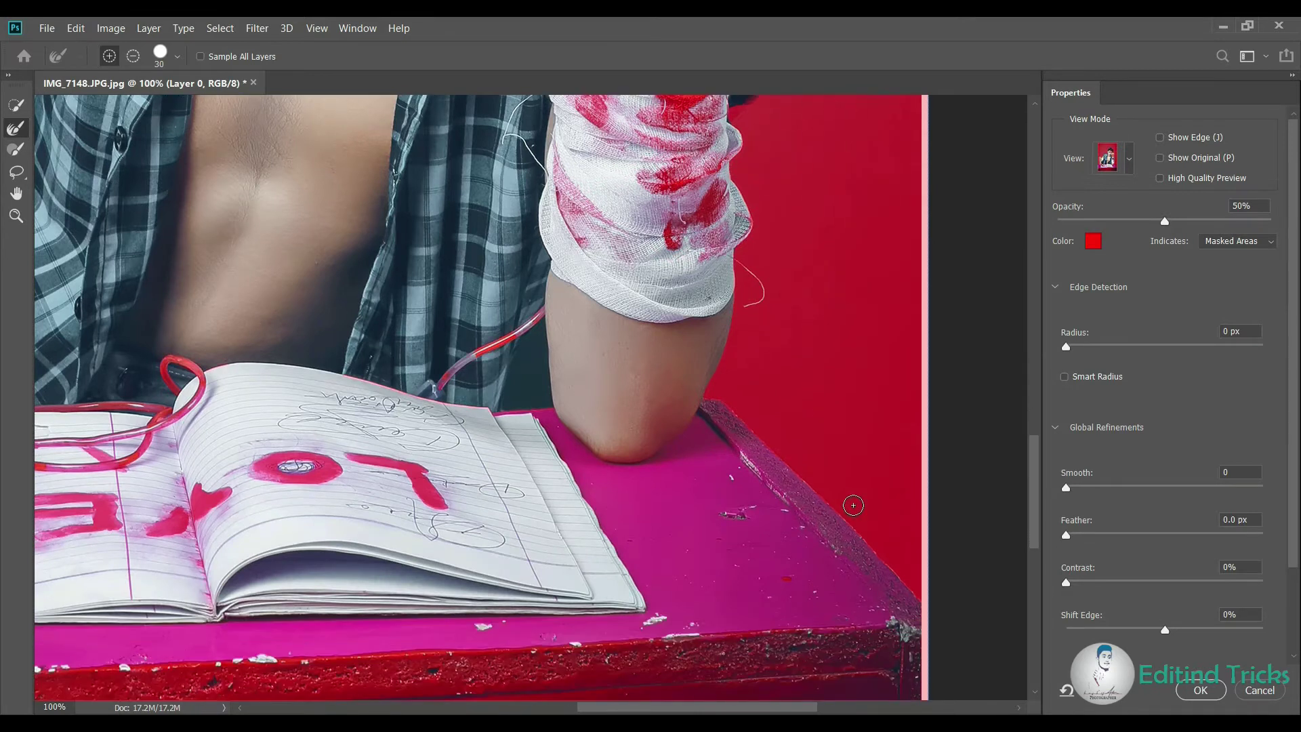
{"action": "scroll", "coordinate": [854, 504], "scroll_direction": "down", "scroll_amount": 1}
{"action": "left_click_drag", "start_coordinate": [634, 712], "coordinate": [486, 710]}
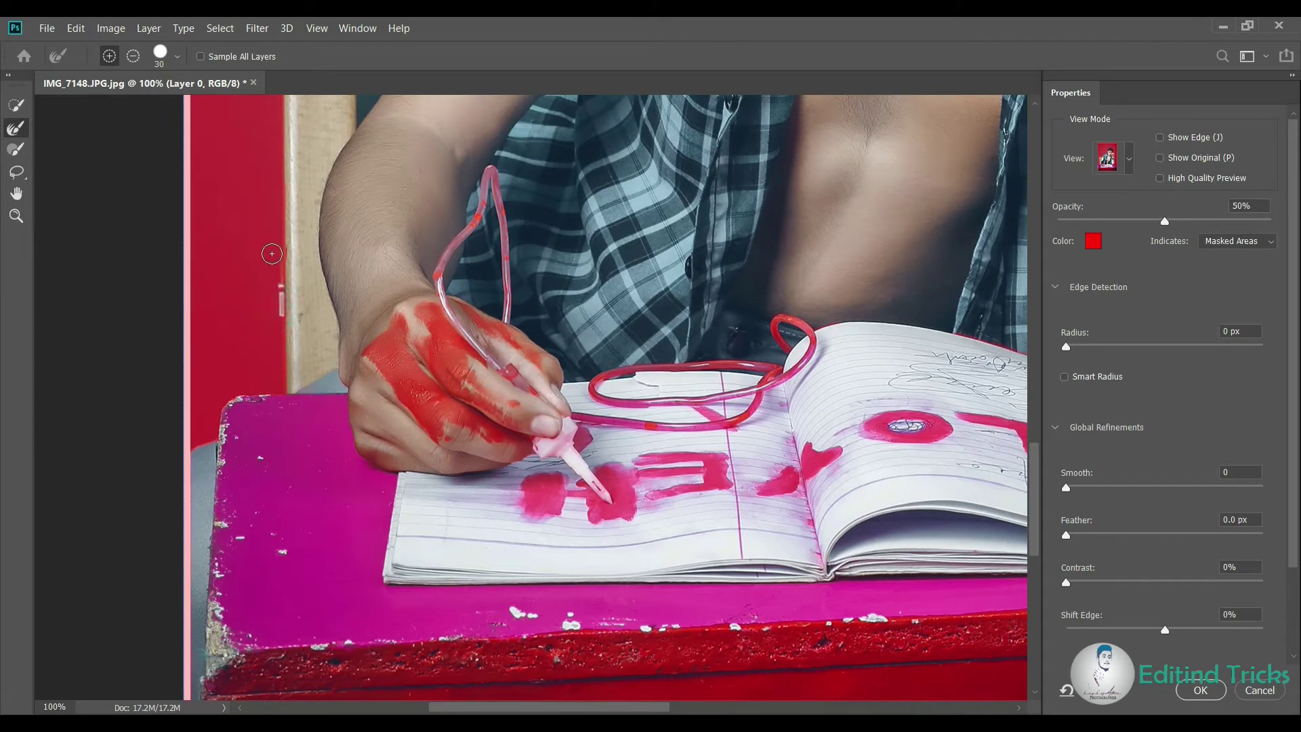
- Apply the refined edges with OK, returning to the image with the selection active
{"action": "scroll", "coordinate": [252, 253], "scroll_direction": "up", "scroll_amount": 2}
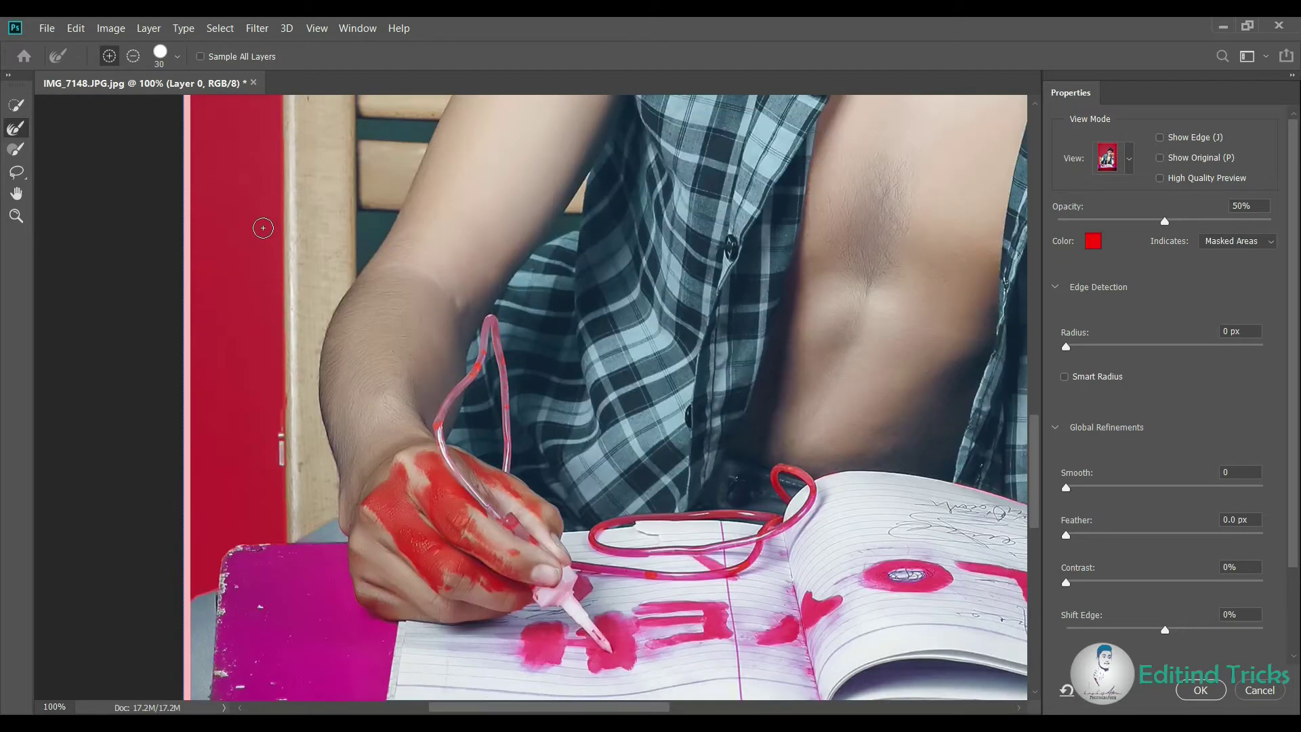
{"action": "scroll", "coordinate": [262, 223], "scroll_direction": "up", "scroll_amount": 5}
{"action": "scroll", "coordinate": [264, 219], "scroll_direction": "up", "scroll_amount": 3}
{"action": "scroll", "coordinate": [264, 219], "scroll_direction": "up", "scroll_amount": 2}
{"action": "scroll", "coordinate": [264, 219], "scroll_direction": "up", "scroll_amount": 1}
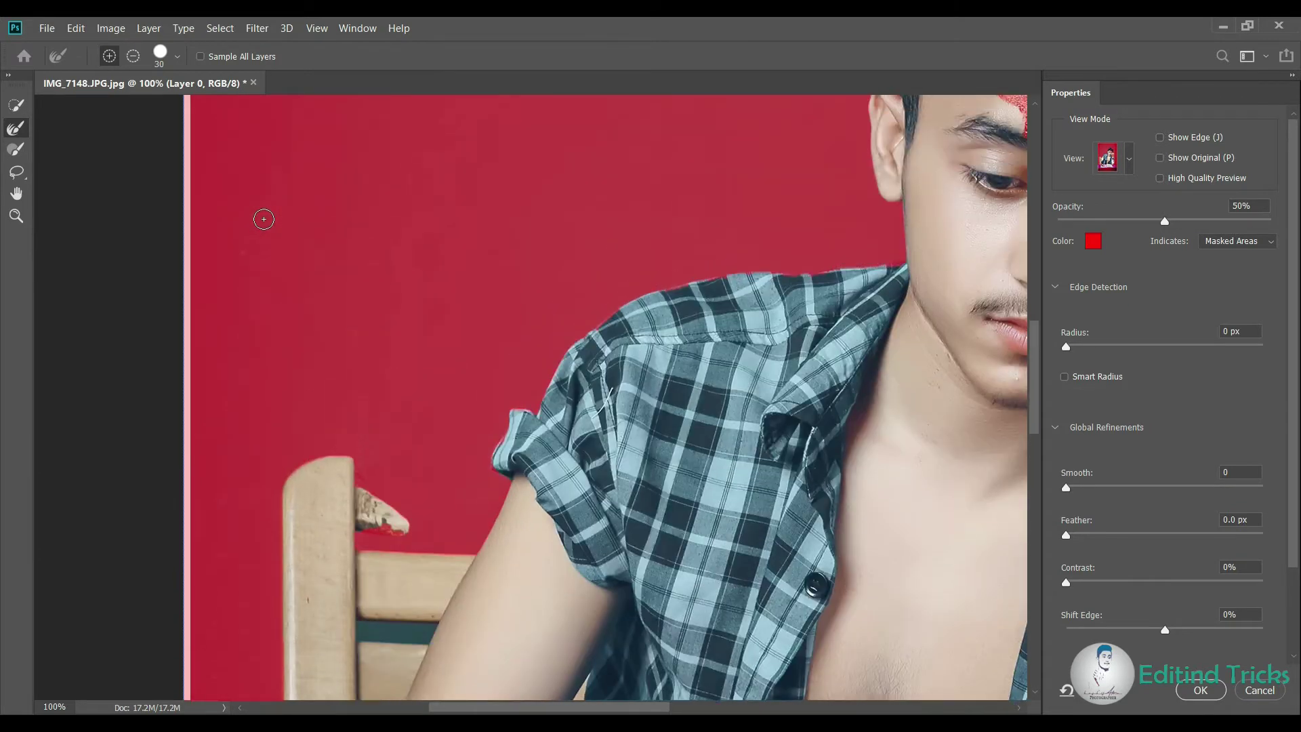
{"action": "left_click", "coordinate": [1183, 694]}
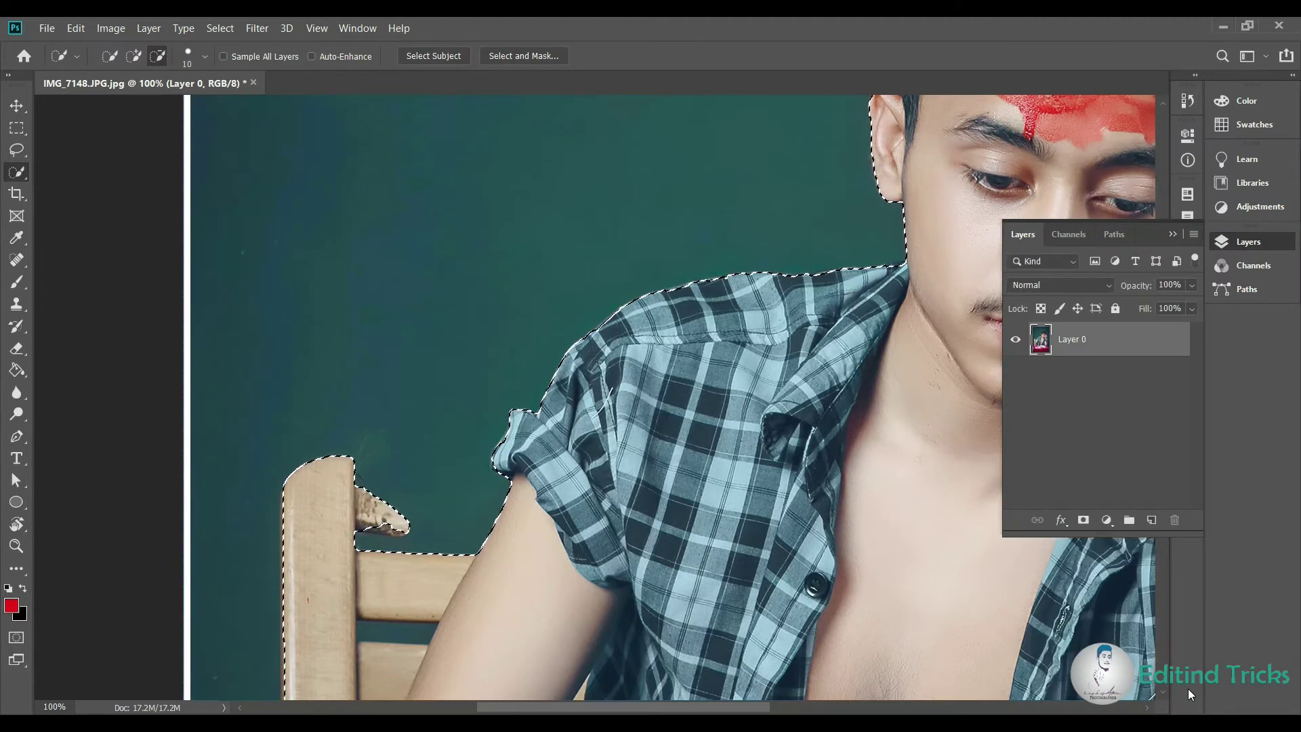
- Subtract the gap between the chair rungs and the strip beside the lower arm
{"action": "left_click", "coordinate": [133, 55]}
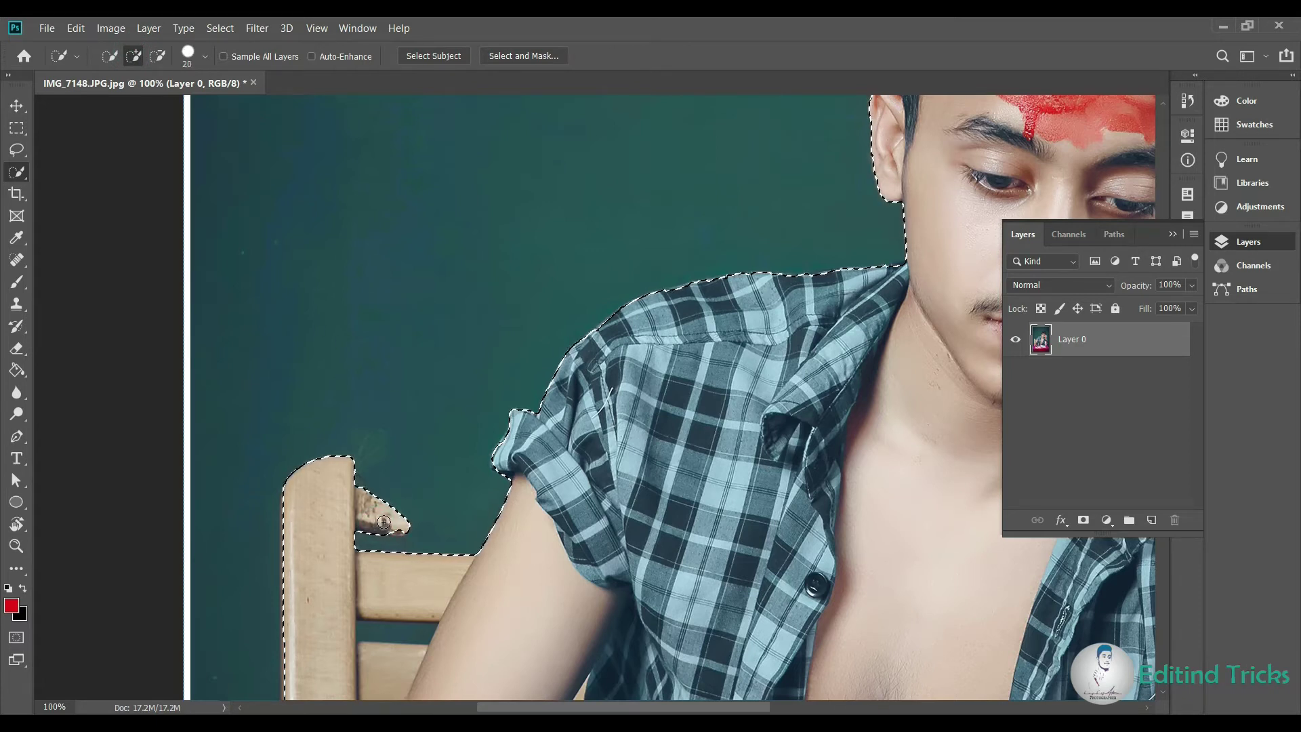
{"action": "key", "text": "ctrl+minus"}
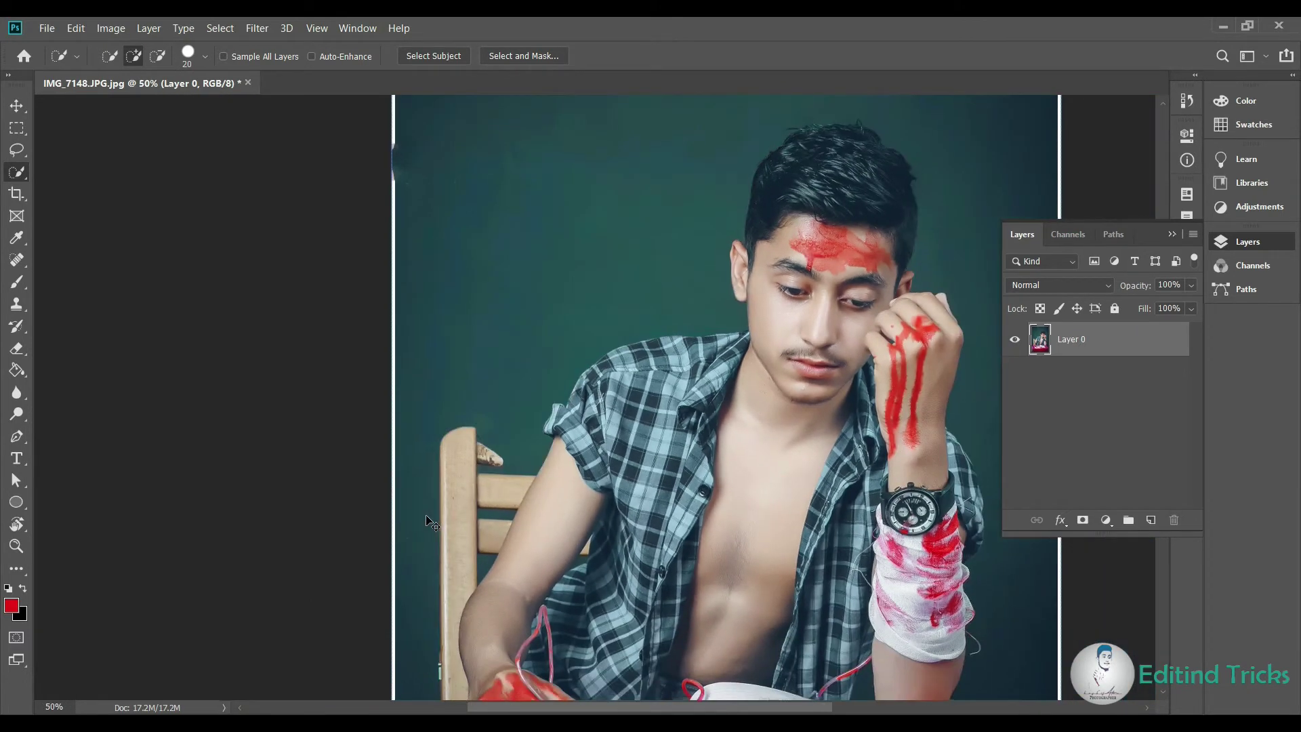
{"action": "key", "text": "ctrl+minus"}
{"action": "key", "text": "ctrl+plus"}
{"action": "key", "text": "ctrl+plus"}
{"action": "key", "text": "ctrl+plus"}
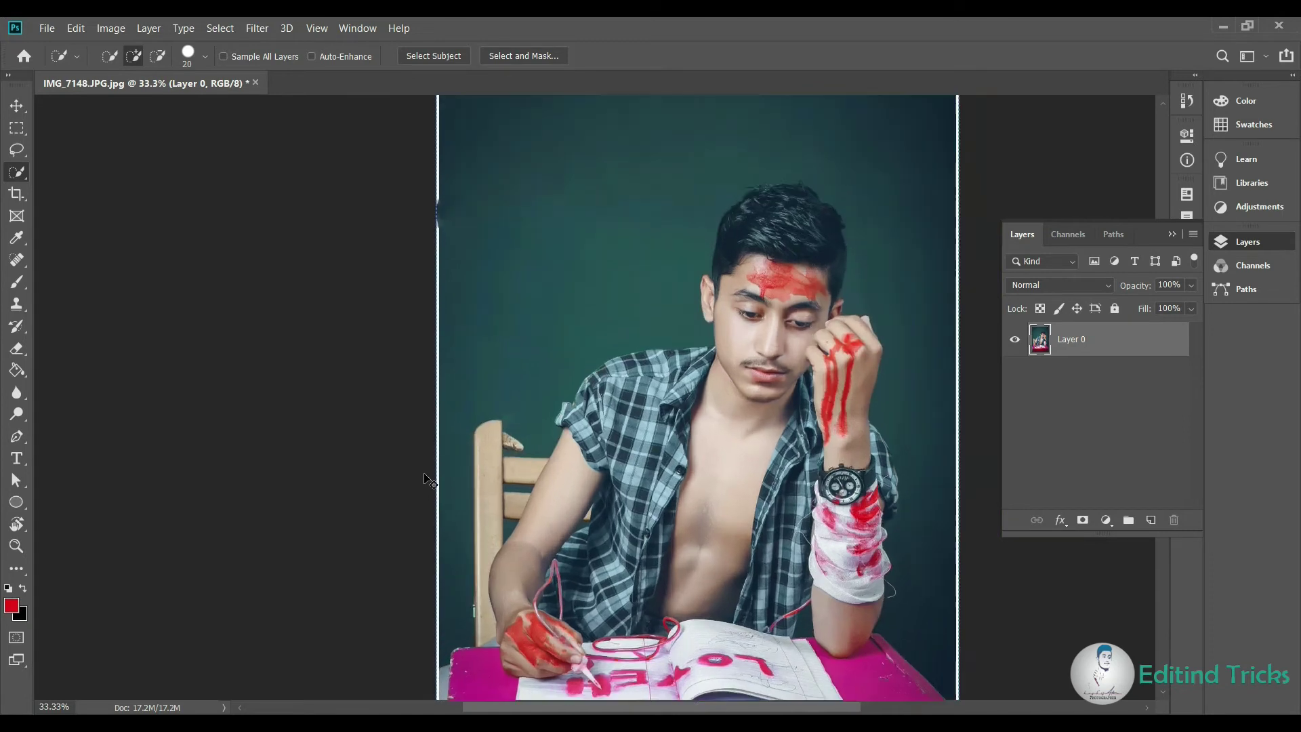
{"action": "key", "text": "alt"}
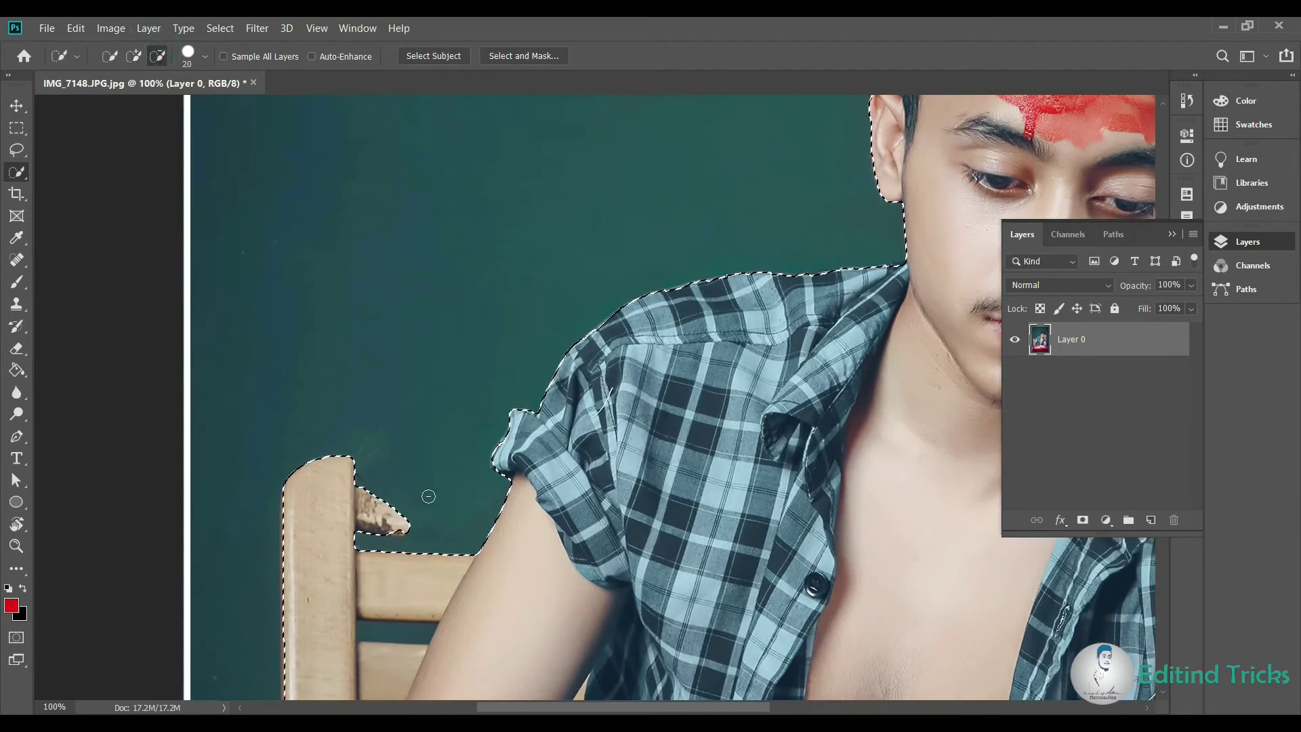
{"action": "scroll", "coordinate": [409, 483], "scroll_direction": "down", "scroll_amount": 2}
{"action": "left_click", "coordinate": [386, 563]}
{"action": "scroll", "coordinate": [386, 569], "scroll_direction": "down", "scroll_amount": 1}
{"action": "left_click", "coordinate": [373, 628]}
- With a smaller brush, exclude the dark gap beside the elbow and undo a stray top-slat bump
{"action": "key", "text": "bracketleft"}
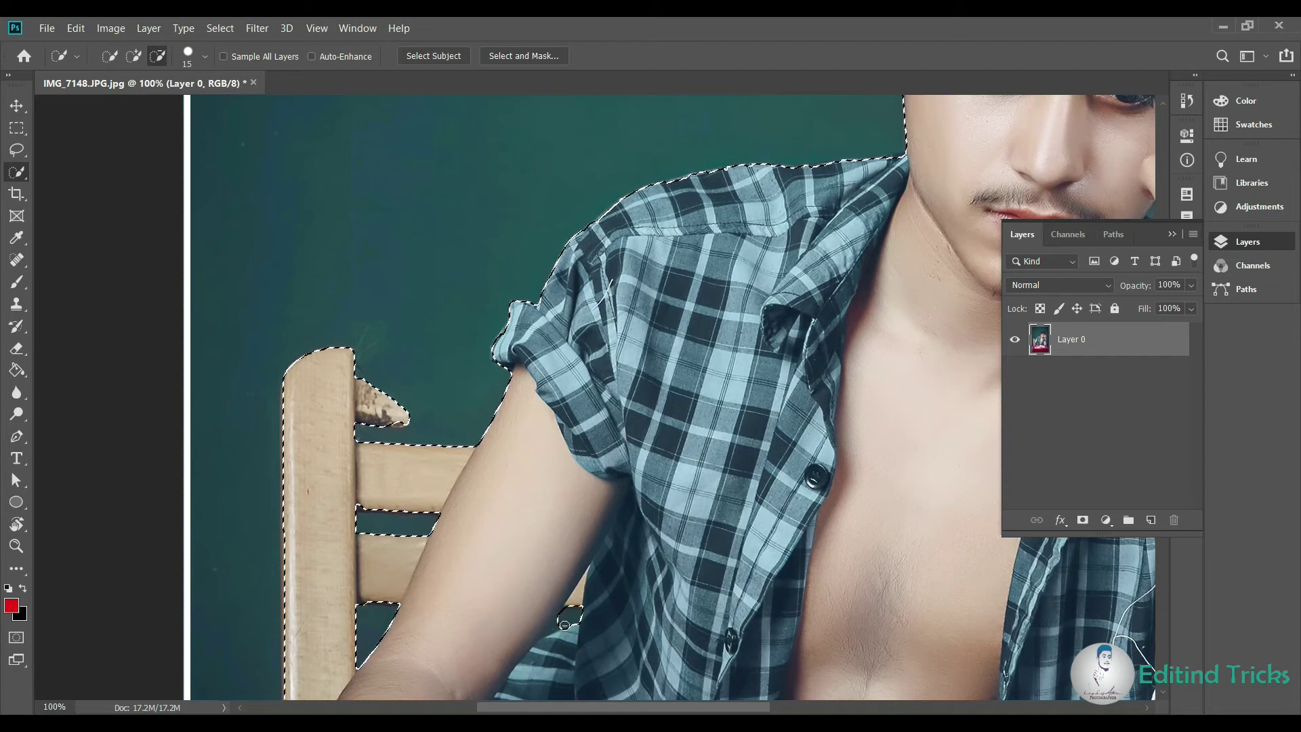
{"action": "scroll", "coordinate": [564, 619], "scroll_direction": "up", "scroll_amount": 2}
{"action": "scroll", "coordinate": [610, 596], "scroll_direction": "up", "scroll_amount": 2}
{"action": "scroll", "coordinate": [681, 571], "scroll_direction": "down", "scroll_amount": 3}
{"action": "key", "text": "bracketleft"}
{"action": "key", "text": "bracketleft"}
{"action": "key", "text": "bracketleft"}
{"action": "left_click_drag", "start_coordinate": [452, 631], "coordinate": [459, 630]}
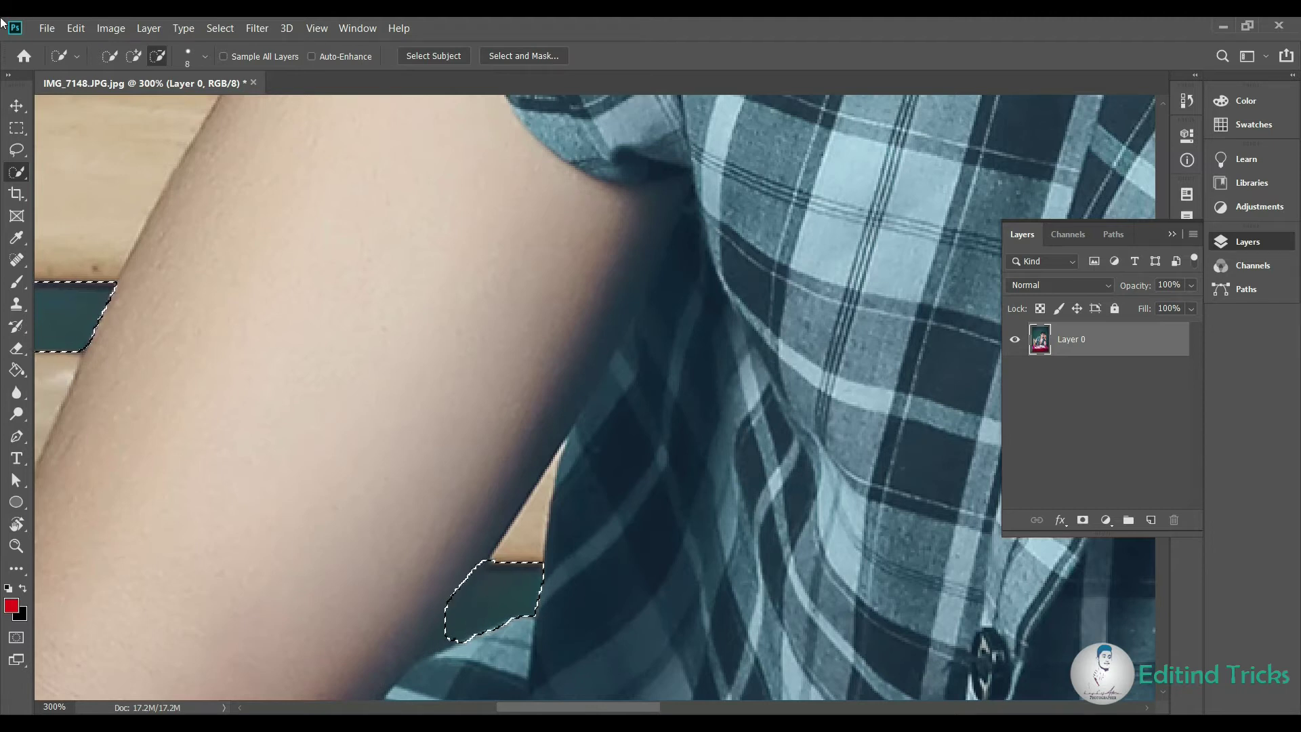
{"action": "left_click", "coordinate": [135, 57]}
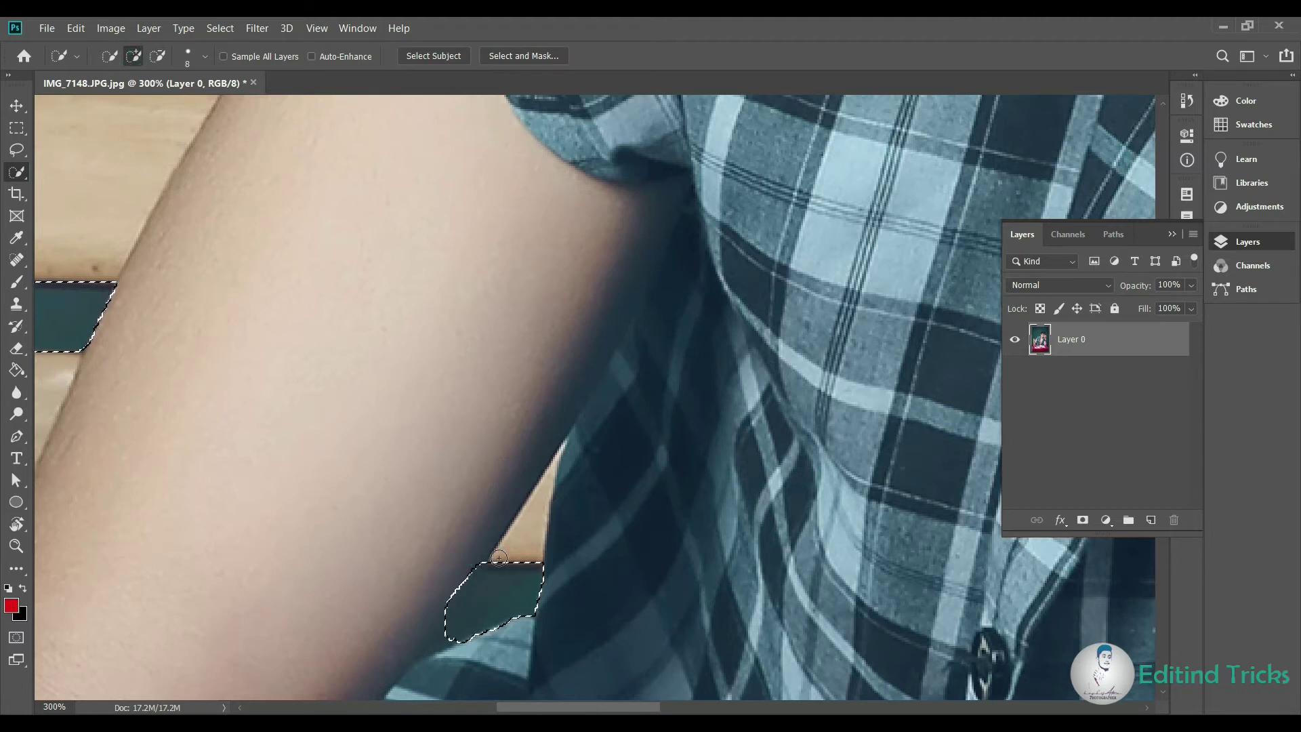
{"action": "left_click_drag", "start_coordinate": [627, 707], "coordinate": [549, 705]}
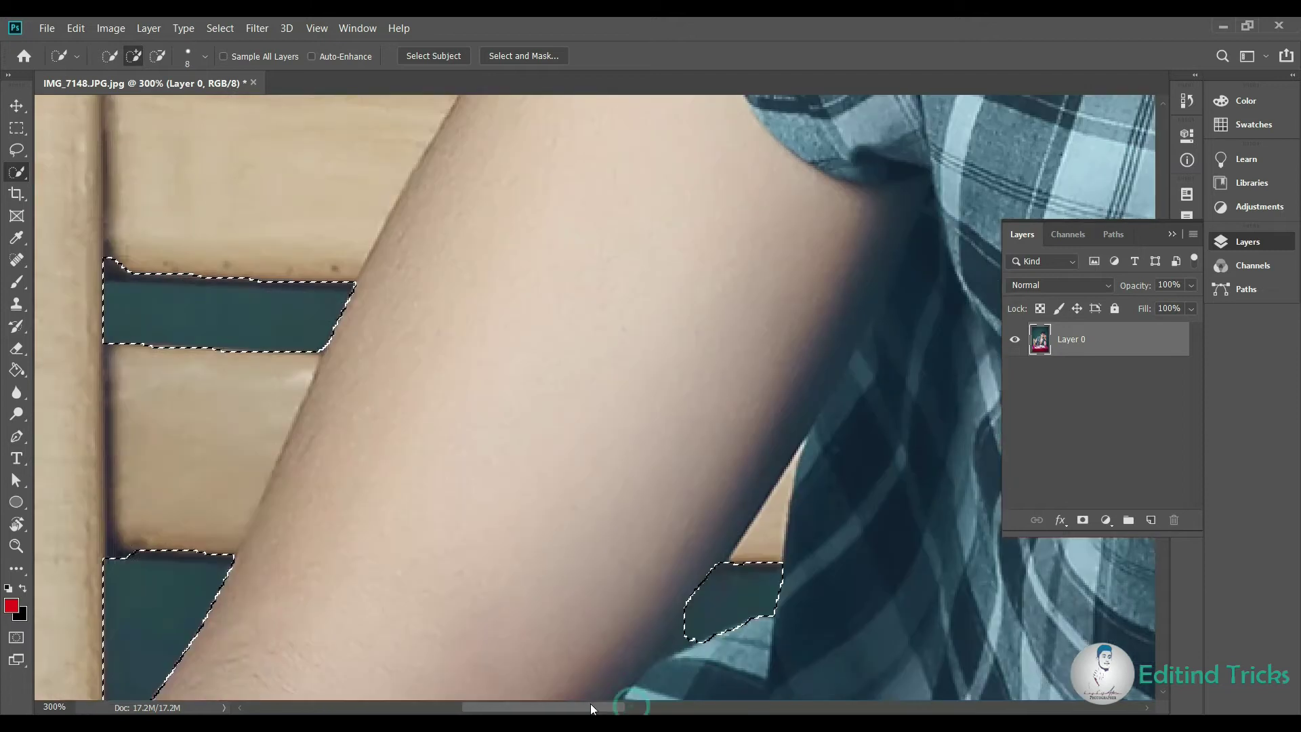
{"action": "key", "text": "alt"}
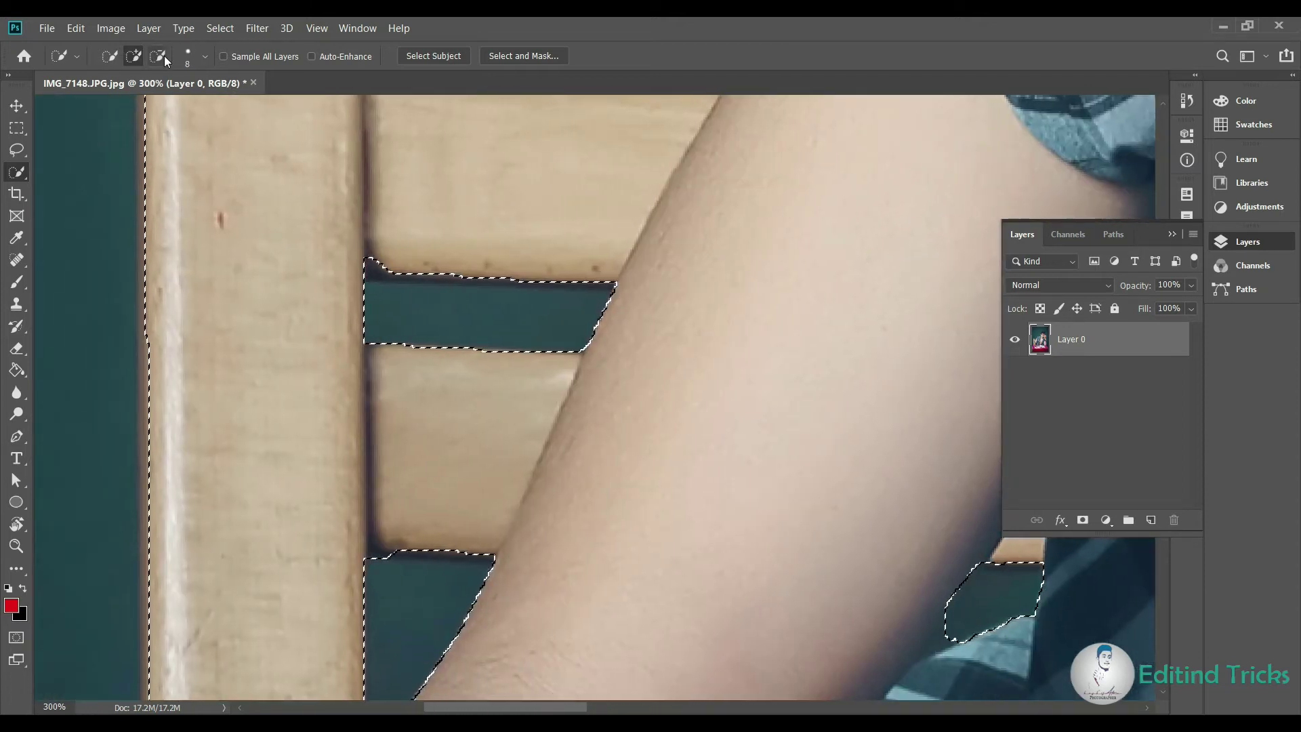
{"action": "left_click", "coordinate": [383, 264]}
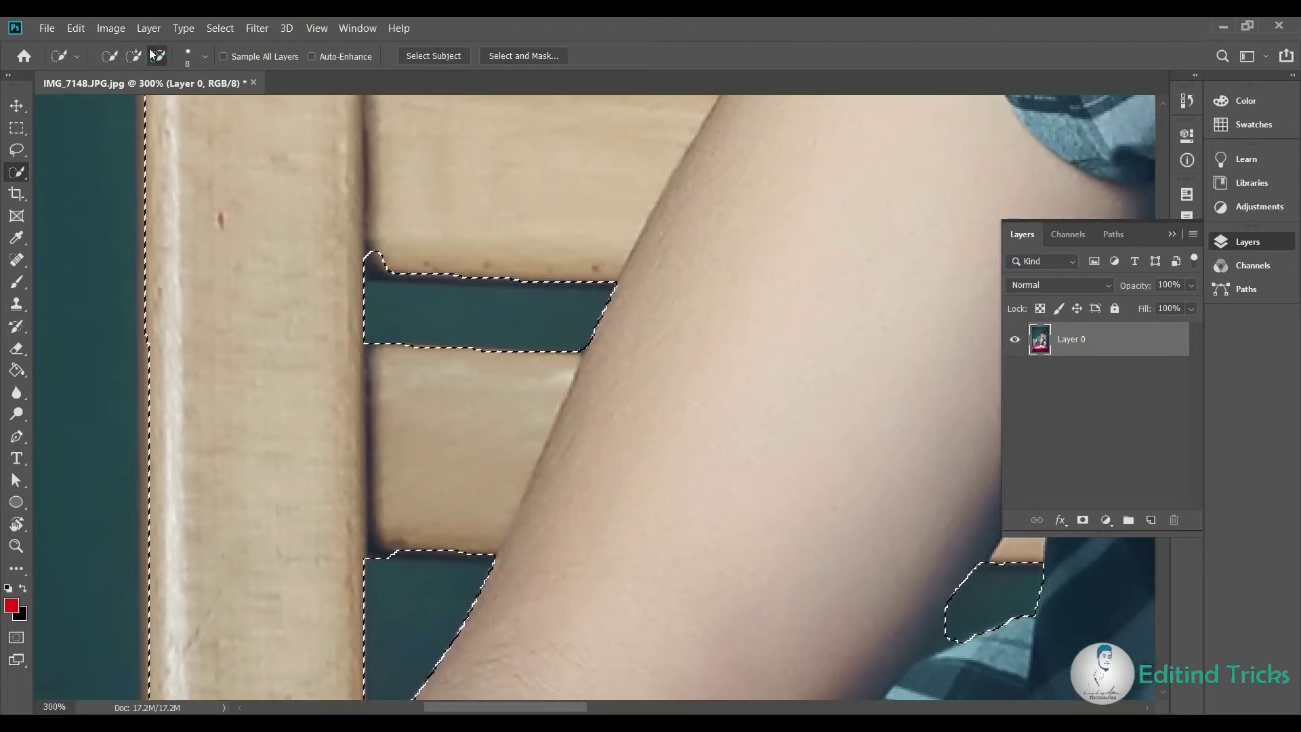
{"action": "key", "text": "ctrl+z"}
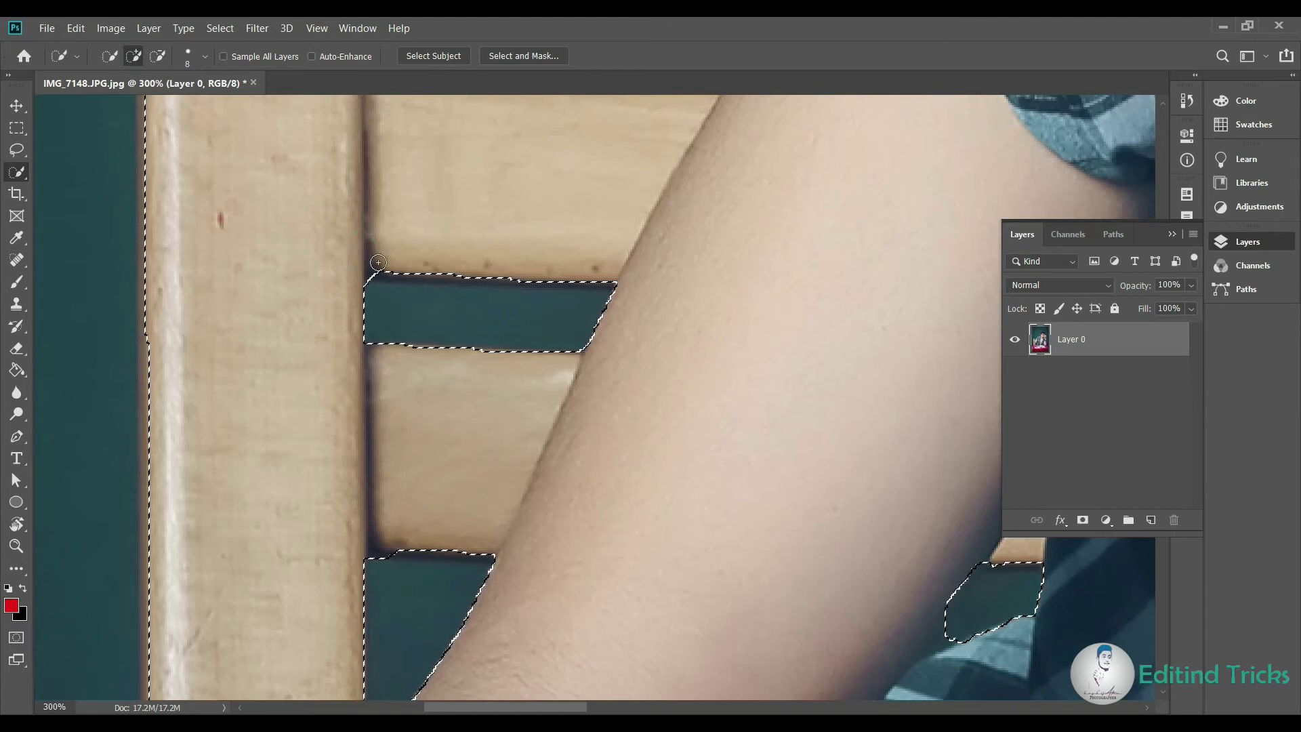
- Zoom out to review the chair and arm, then zoom in on the hand and straw
{"action": "scroll", "coordinate": [425, 456], "scroll_direction": "down", "scroll_amount": 2}
{"action": "scroll", "coordinate": [425, 455], "scroll_direction": "down", "scroll_amount": 2}
{"action": "key", "text": "ctrl+minus"}
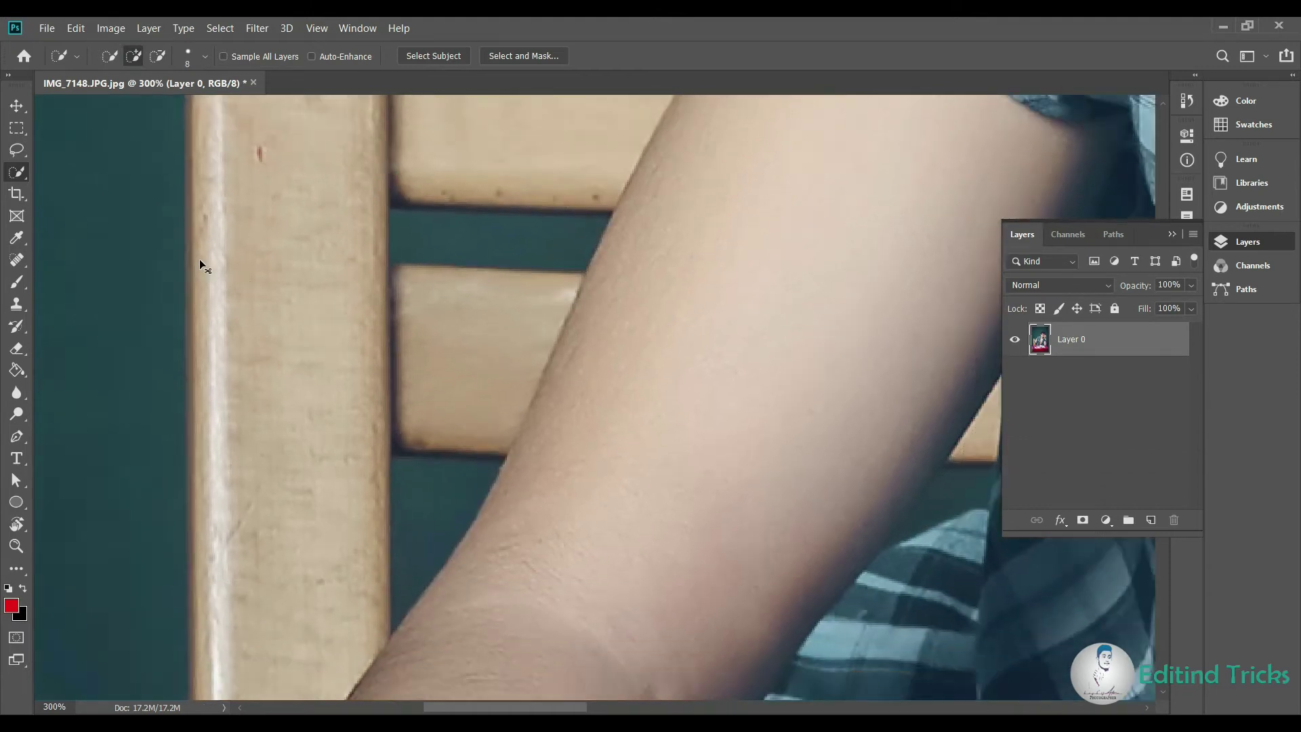
{"action": "key", "text": "ctrl+minus"}
{"action": "key", "text": "ctrl+minus"}
{"action": "key", "text": "ctrl+minus"}
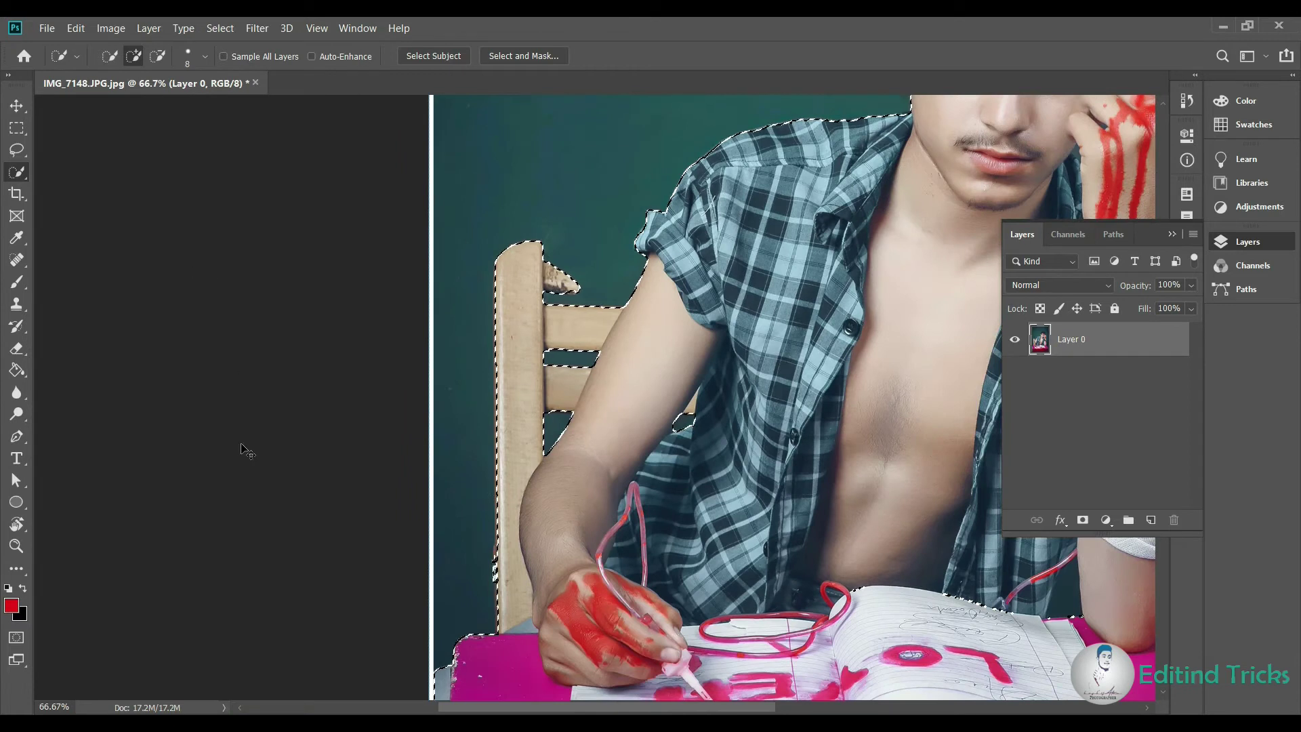
{"action": "key", "text": "ctrl+plus"}
{"action": "key", "text": "ctrl+plus"}
{"action": "scroll", "coordinate": [376, 579], "scroll_direction": "down", "scroll_amount": 5}
{"action": "key", "text": "ctrl+plus"}
{"action": "key", "text": "ctrl+plus"}
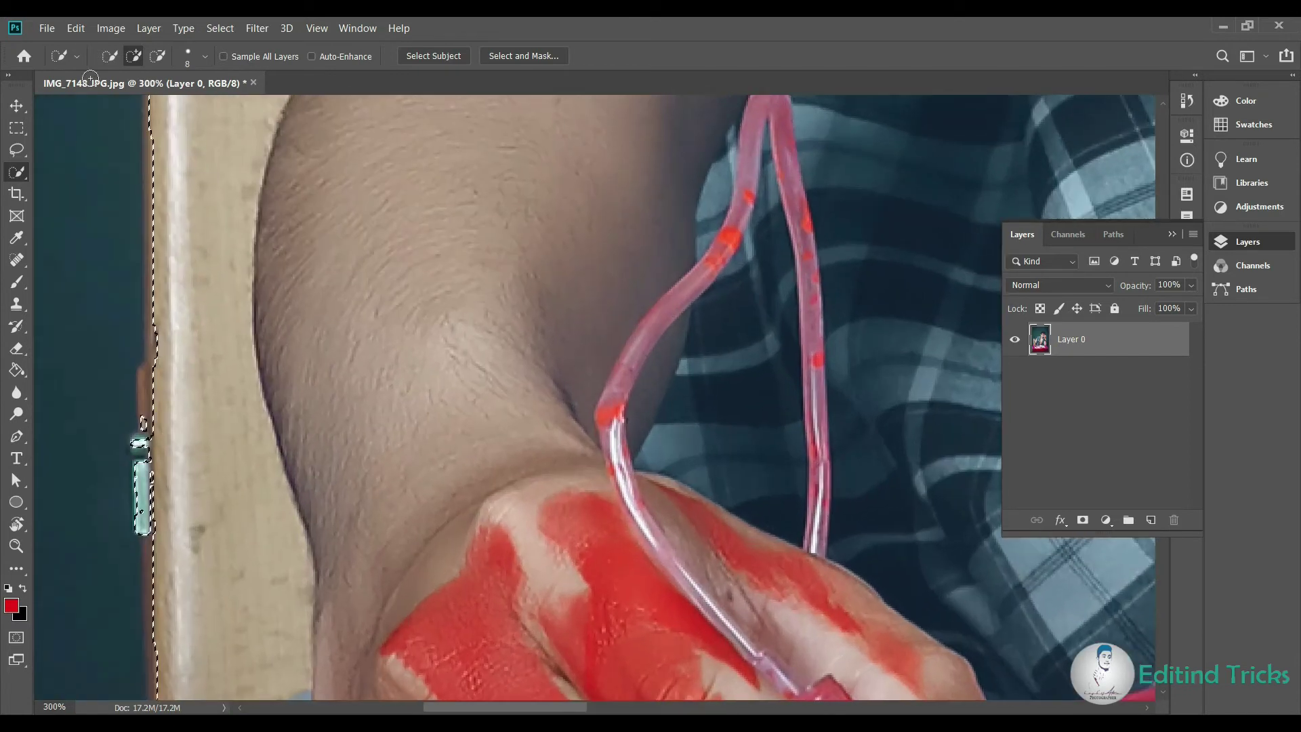
{"action": "left_click", "coordinate": [158, 54]}
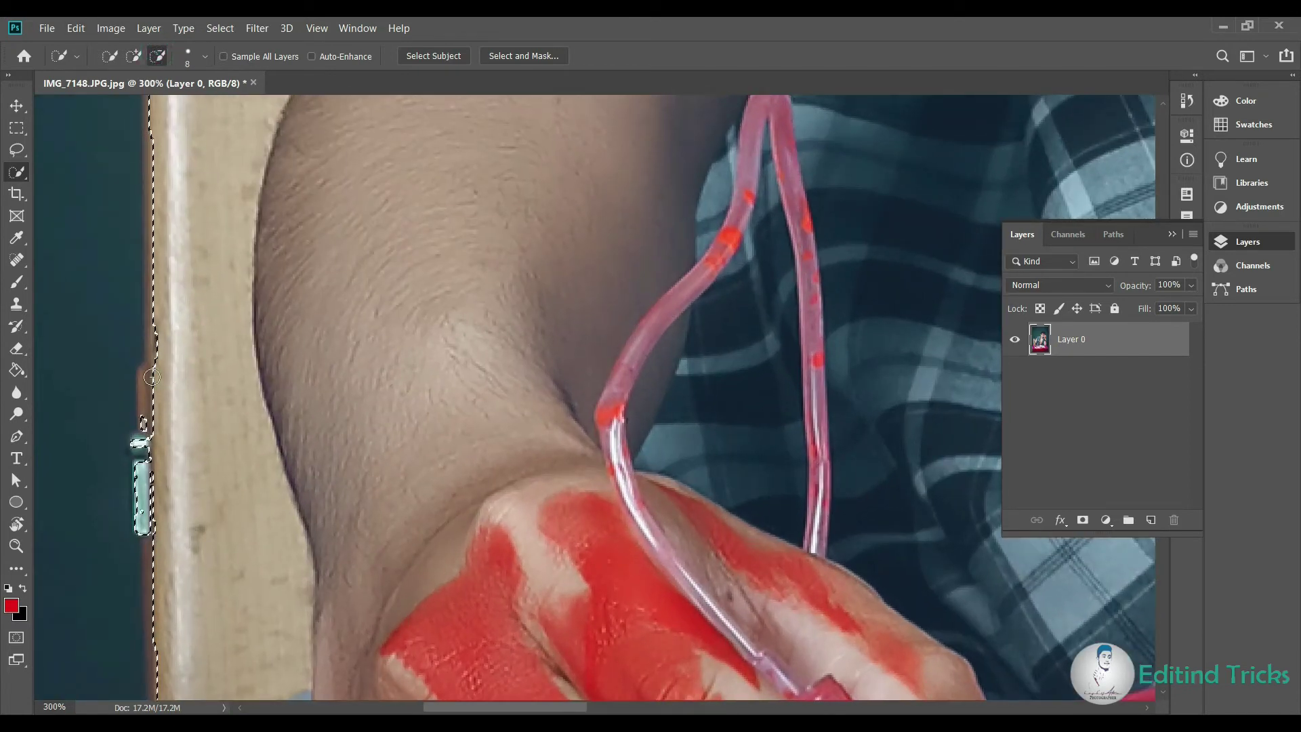
{"action": "left_click", "coordinate": [133, 56]}
- Fit the selection to the chair post's edge and include the pale object beside it
{"action": "left_click", "coordinate": [166, 407]}
{"action": "left_click_drag", "start_coordinate": [159, 377], "coordinate": [171, 371]}
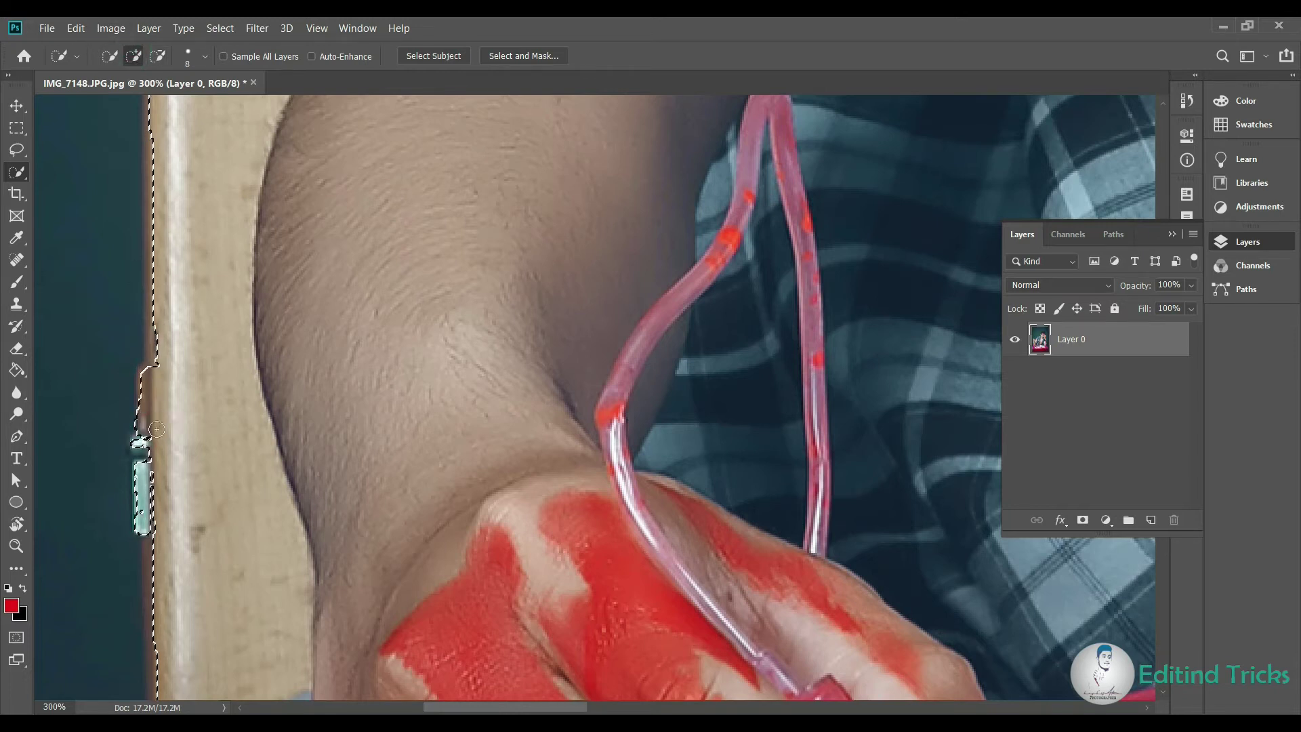
{"action": "key", "text": "bracketright"}
{"action": "key", "text": "bracketright"}
{"action": "left_click_drag", "start_coordinate": [137, 442], "coordinate": [155, 491]}
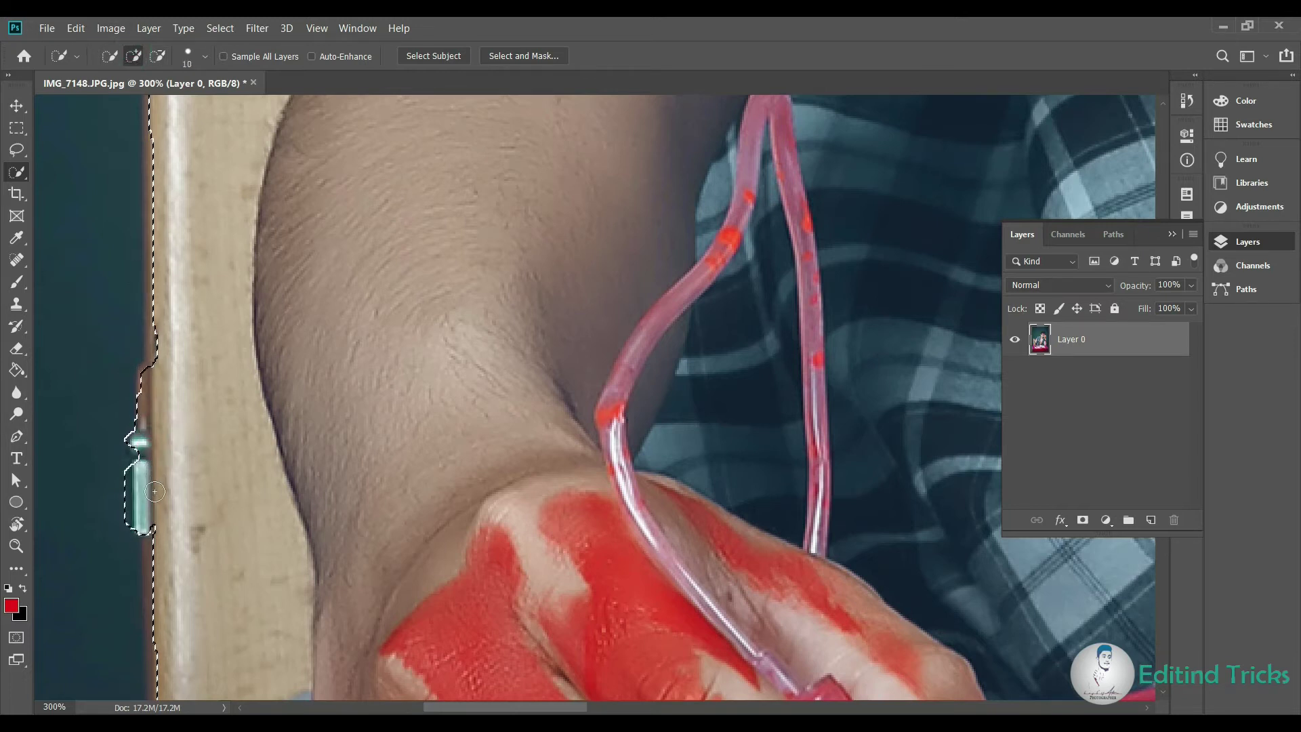
{"action": "left_click", "coordinate": [156, 547]}
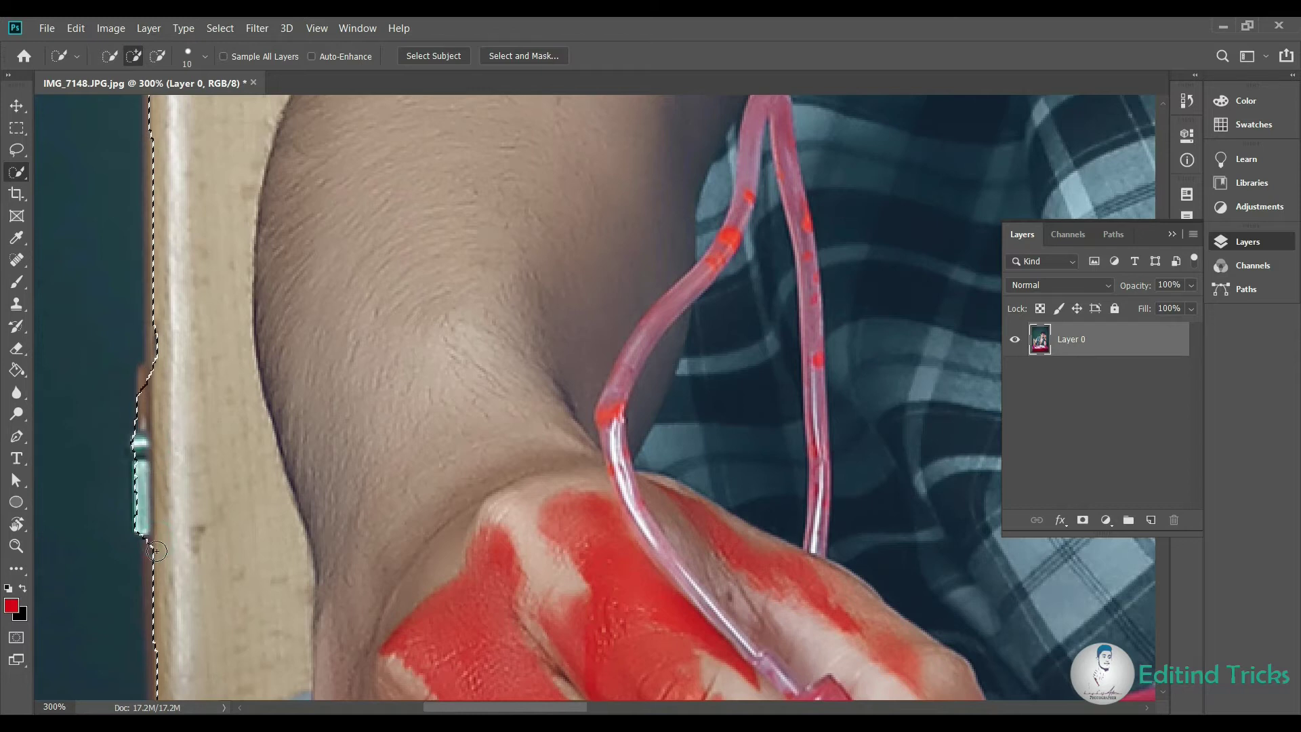
{"action": "scroll", "coordinate": [155, 555], "scroll_direction": "down", "scroll_amount": 1}
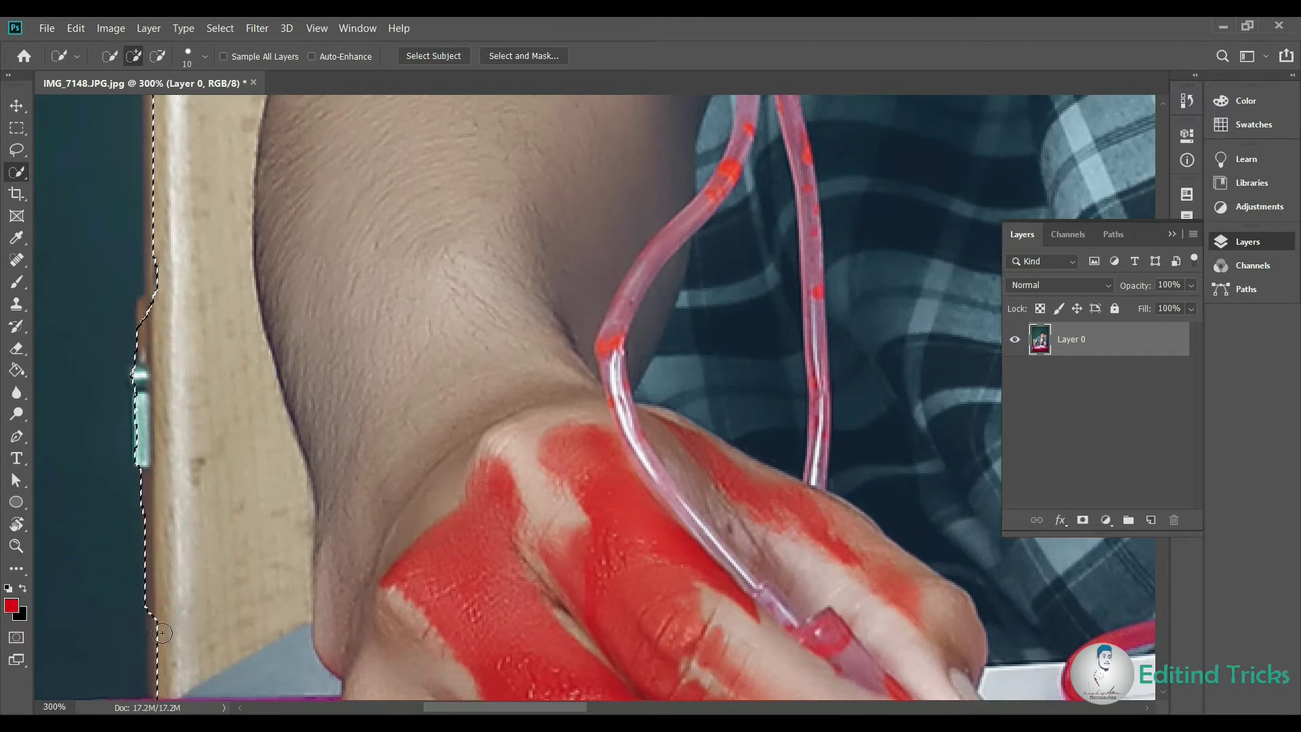
{"action": "scroll", "coordinate": [162, 633], "scroll_direction": "down", "scroll_amount": 1}
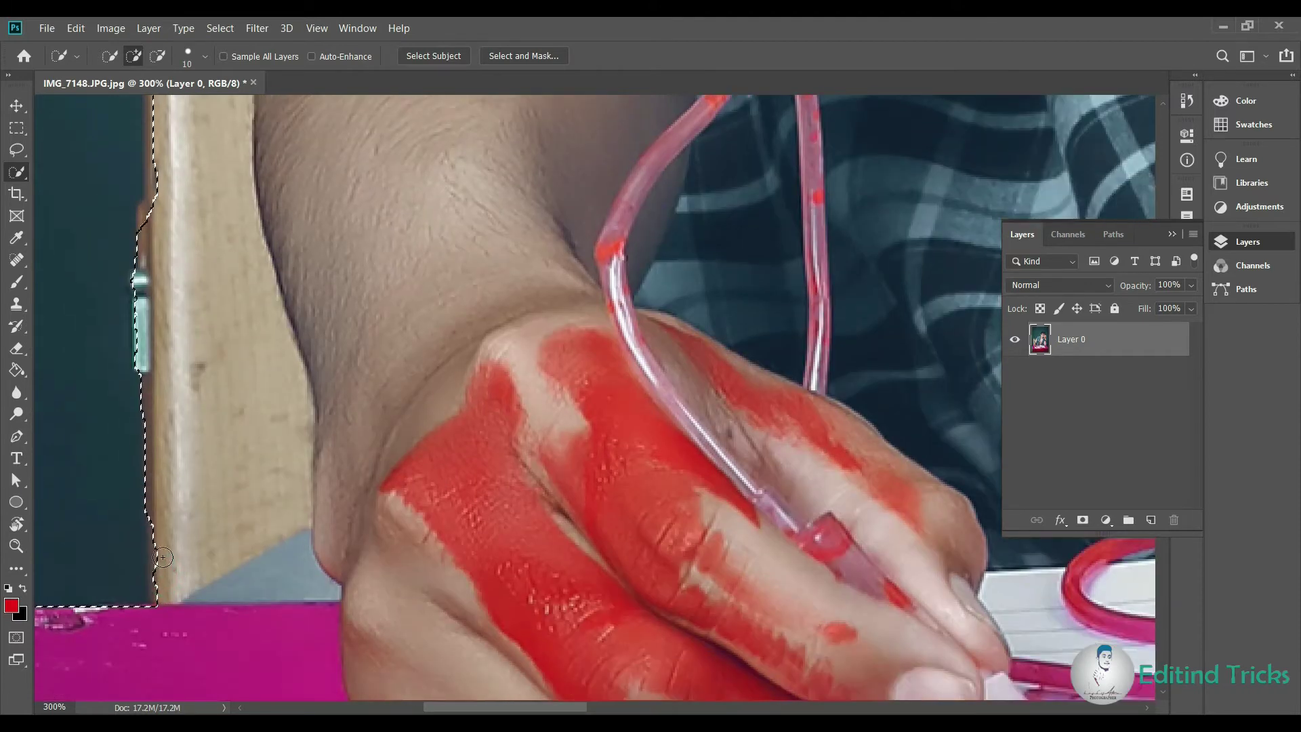
{"action": "left_click_drag", "start_coordinate": [163, 554], "coordinate": [162, 529]}
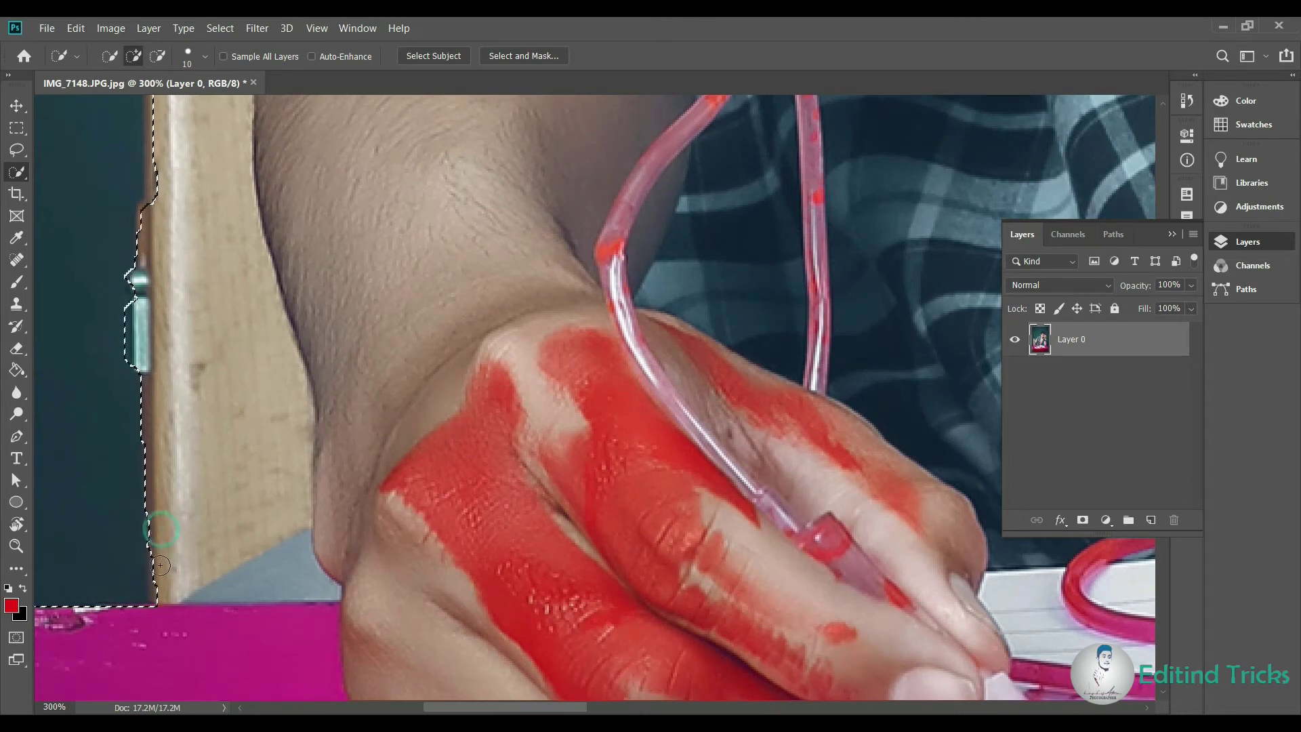
{"action": "left_click_drag", "start_coordinate": [162, 594], "coordinate": [160, 566]}
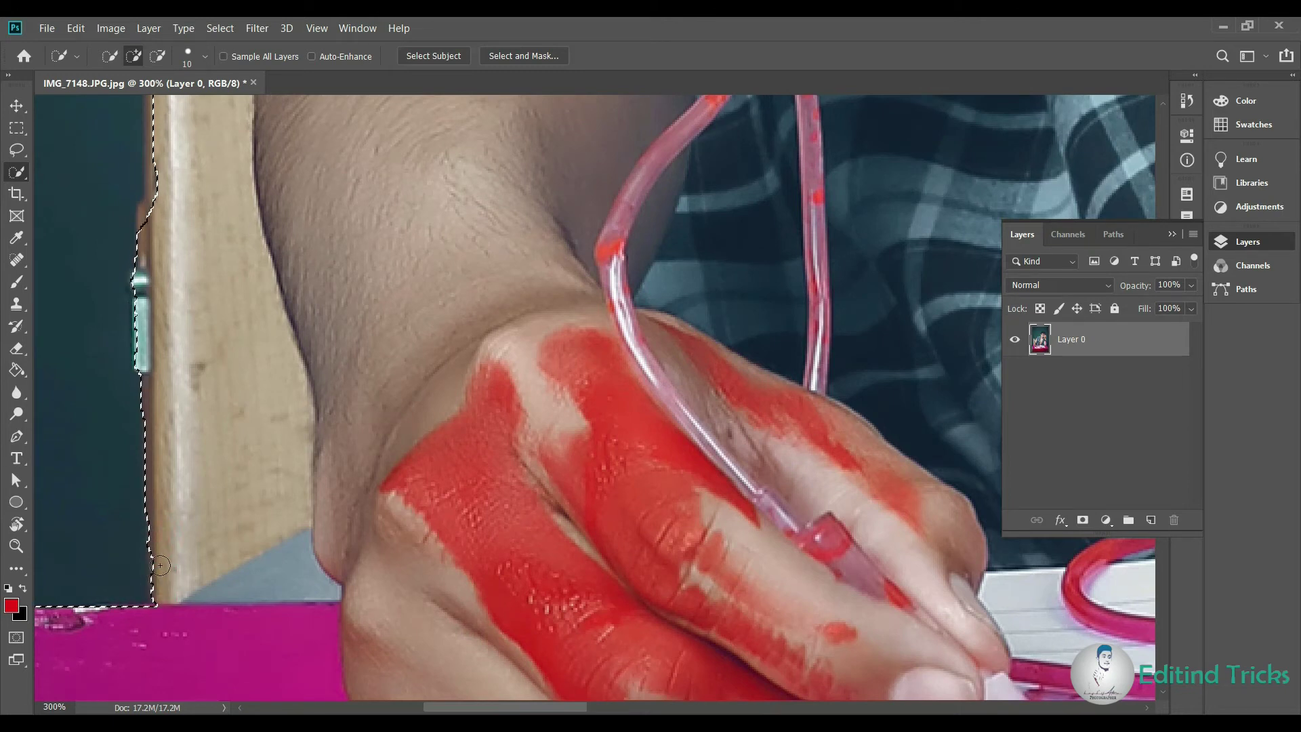
{"action": "scroll", "coordinate": [180, 469], "scroll_direction": "up", "scroll_amount": 2}
{"action": "scroll", "coordinate": [164, 384], "scroll_direction": "up", "scroll_amount": 2}
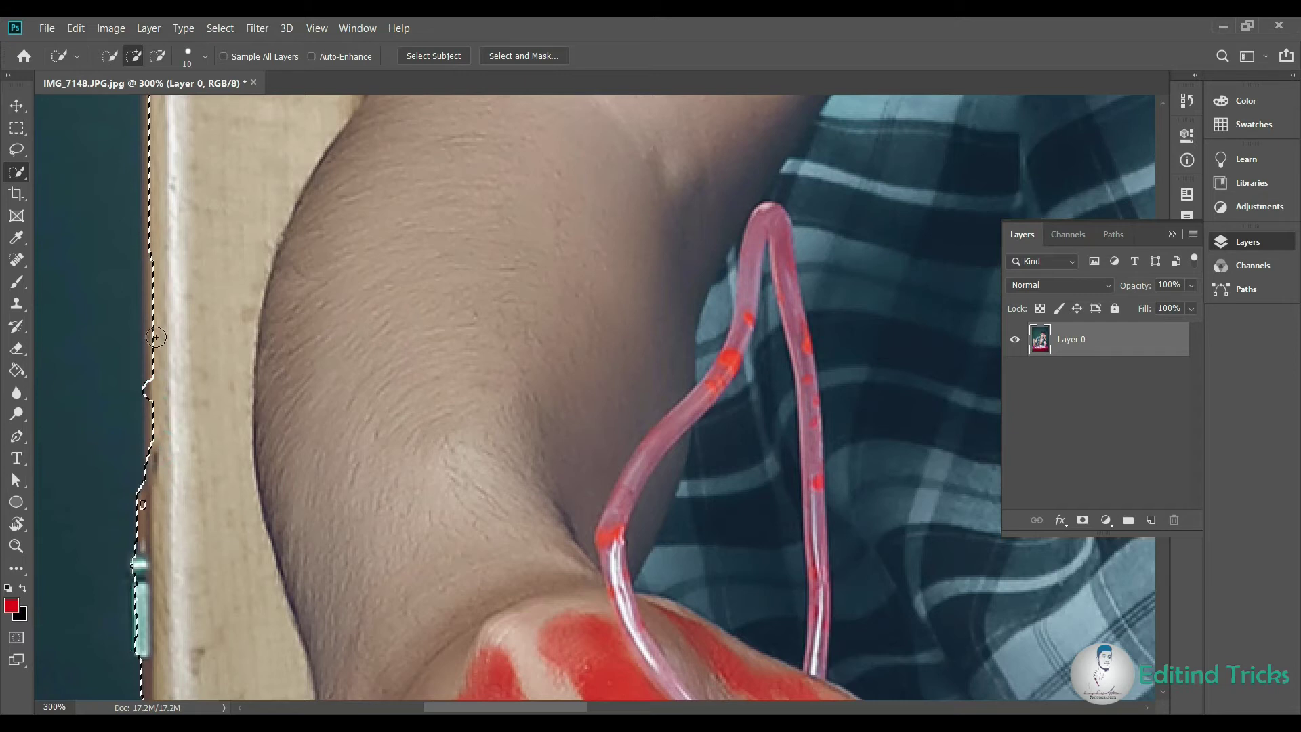
- Extend the selection up along the chair post's side at 300% zoom
{"action": "left_click_drag", "start_coordinate": [150, 220], "coordinate": [151, 146]}
{"action": "scroll", "coordinate": [170, 301], "scroll_direction": "up", "scroll_amount": 5}
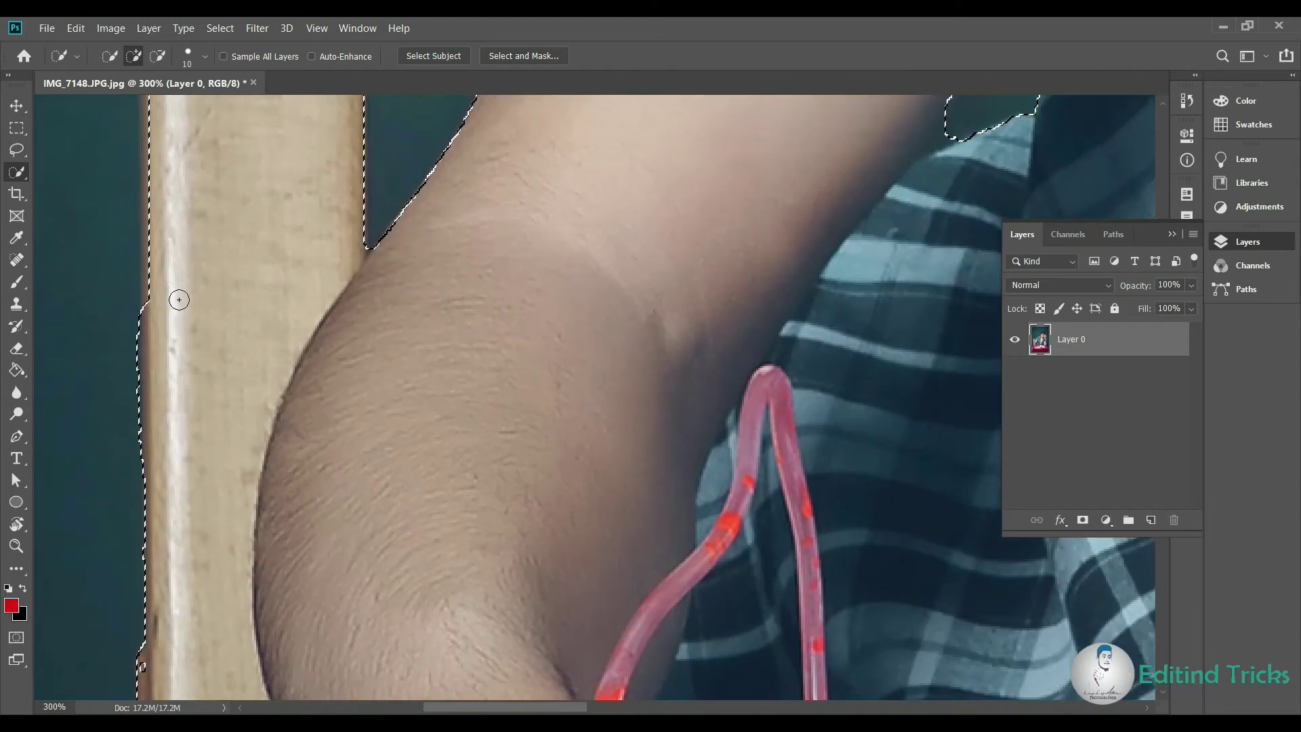
{"action": "scroll", "coordinate": [173, 291], "scroll_direction": "up", "scroll_amount": 1}
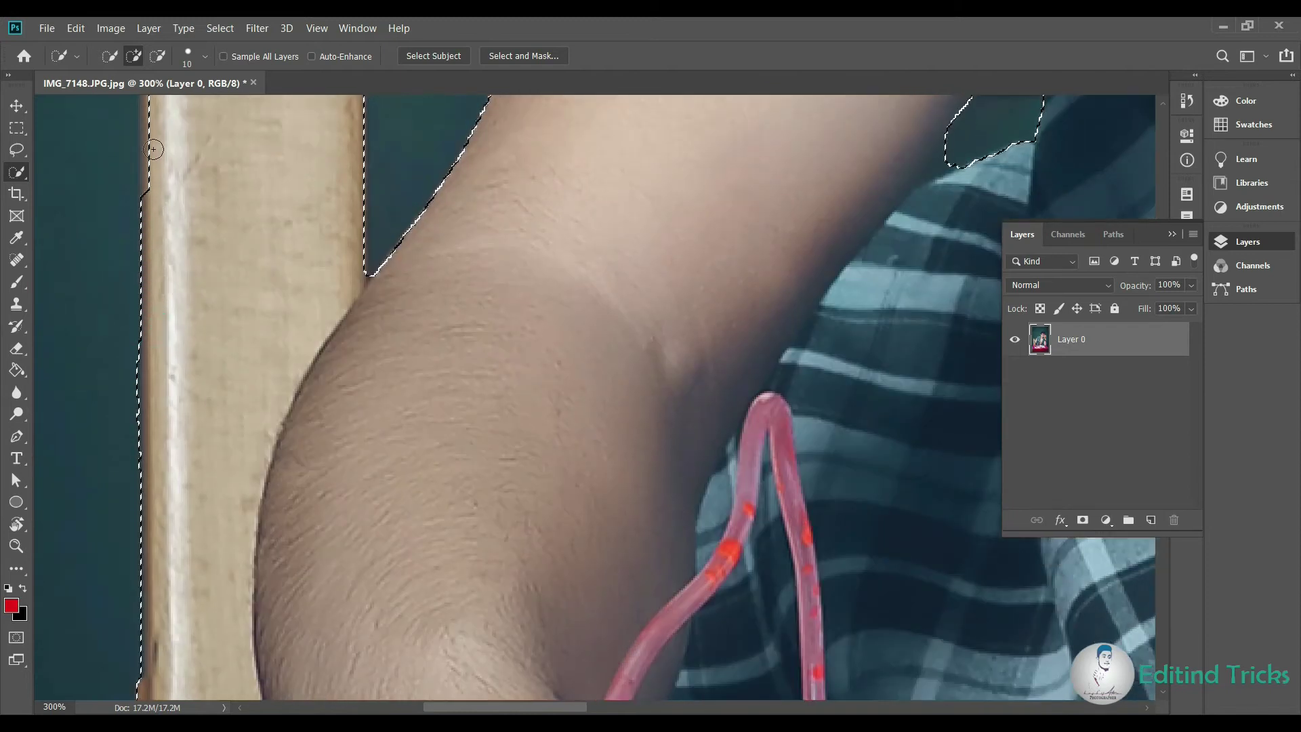
{"action": "scroll", "coordinate": [183, 203], "scroll_direction": "up", "scroll_amount": 5}
{"action": "scroll", "coordinate": [185, 205], "scroll_direction": "up", "scroll_amount": 1}
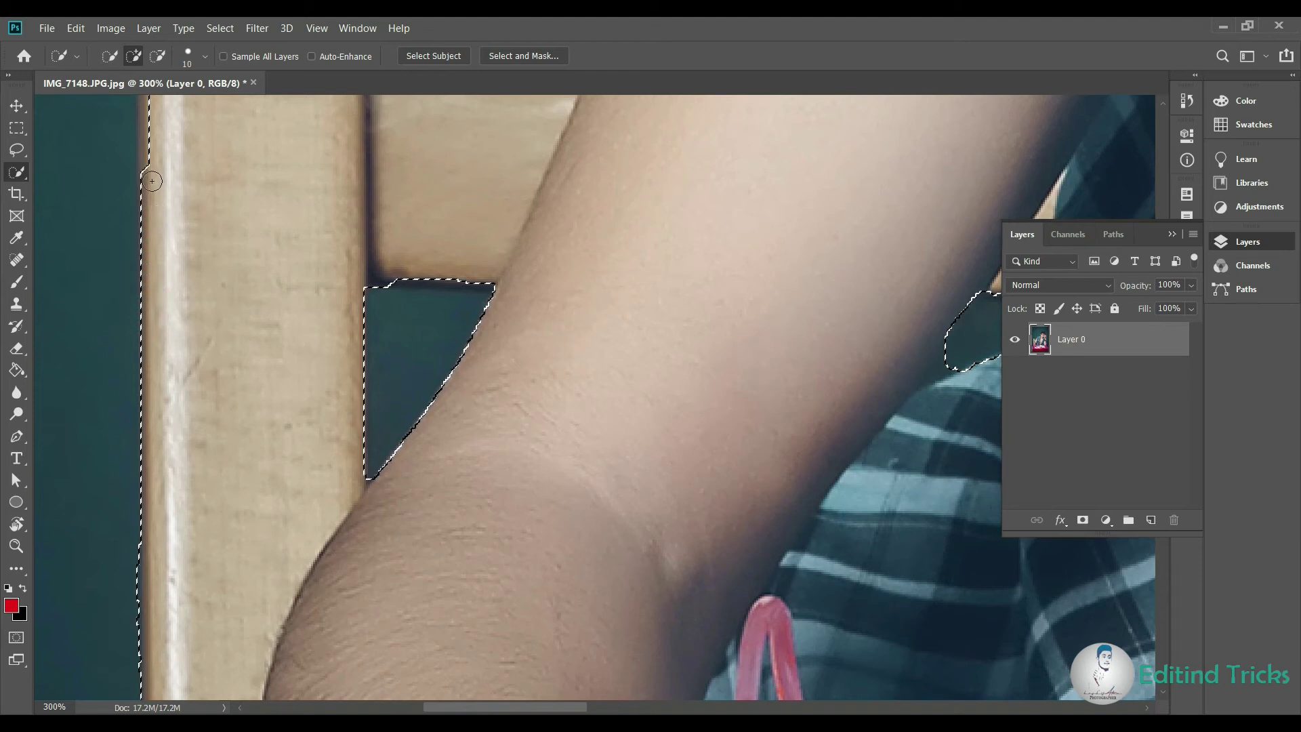
{"action": "scroll", "coordinate": [178, 227], "scroll_direction": "up", "scroll_amount": 3}
{"action": "scroll", "coordinate": [175, 244], "scroll_direction": "up", "scroll_amount": 2}
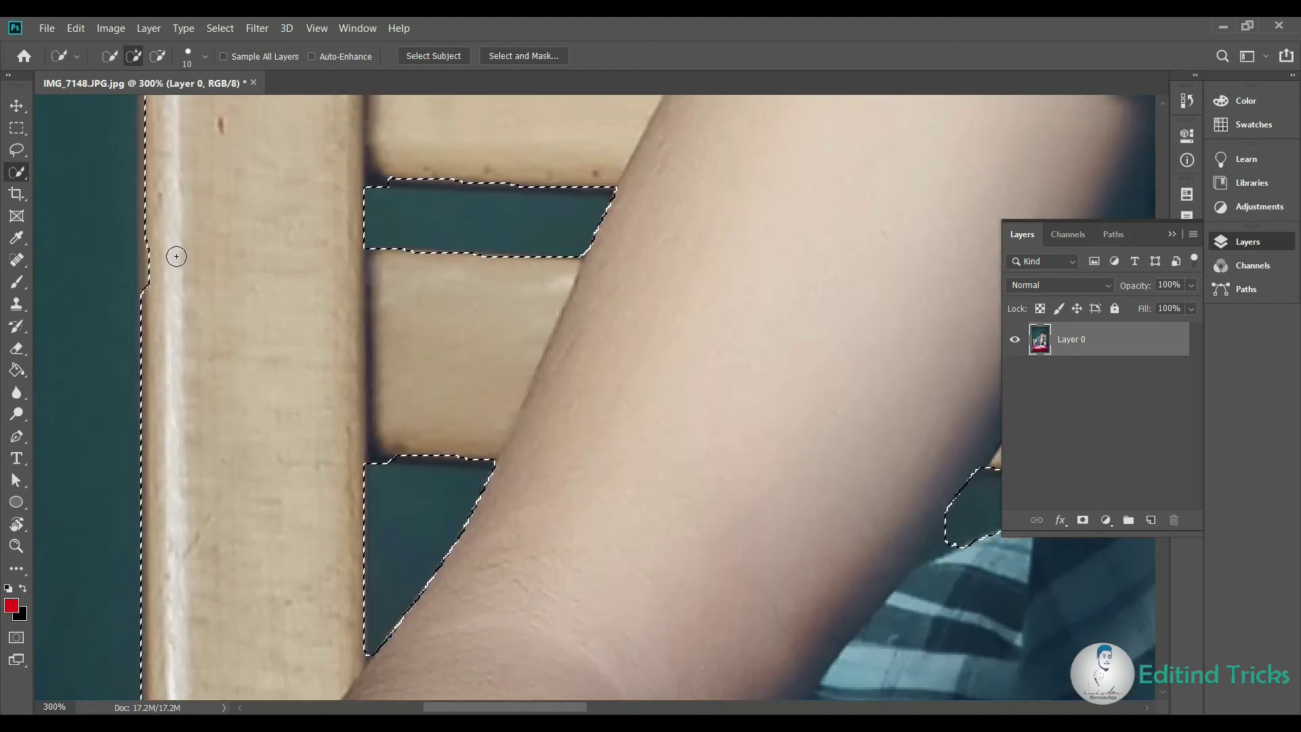
{"action": "scroll", "coordinate": [174, 325], "scroll_direction": "up", "scroll_amount": 3}
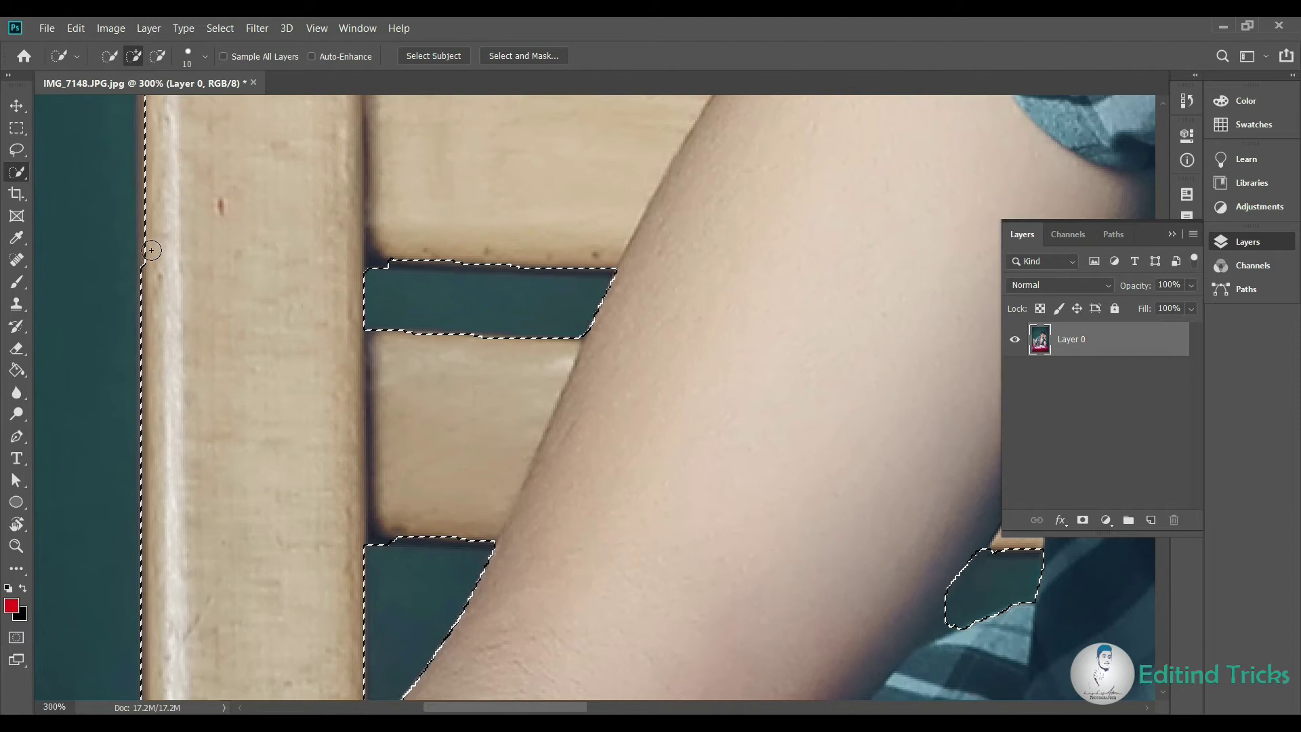
- Straighten the selection edge along the full length of the chair post
{"action": "left_click_drag", "start_coordinate": [153, 300], "coordinate": [152, 139]}
{"action": "scroll", "coordinate": [215, 245], "scroll_direction": "up", "scroll_amount": 5}
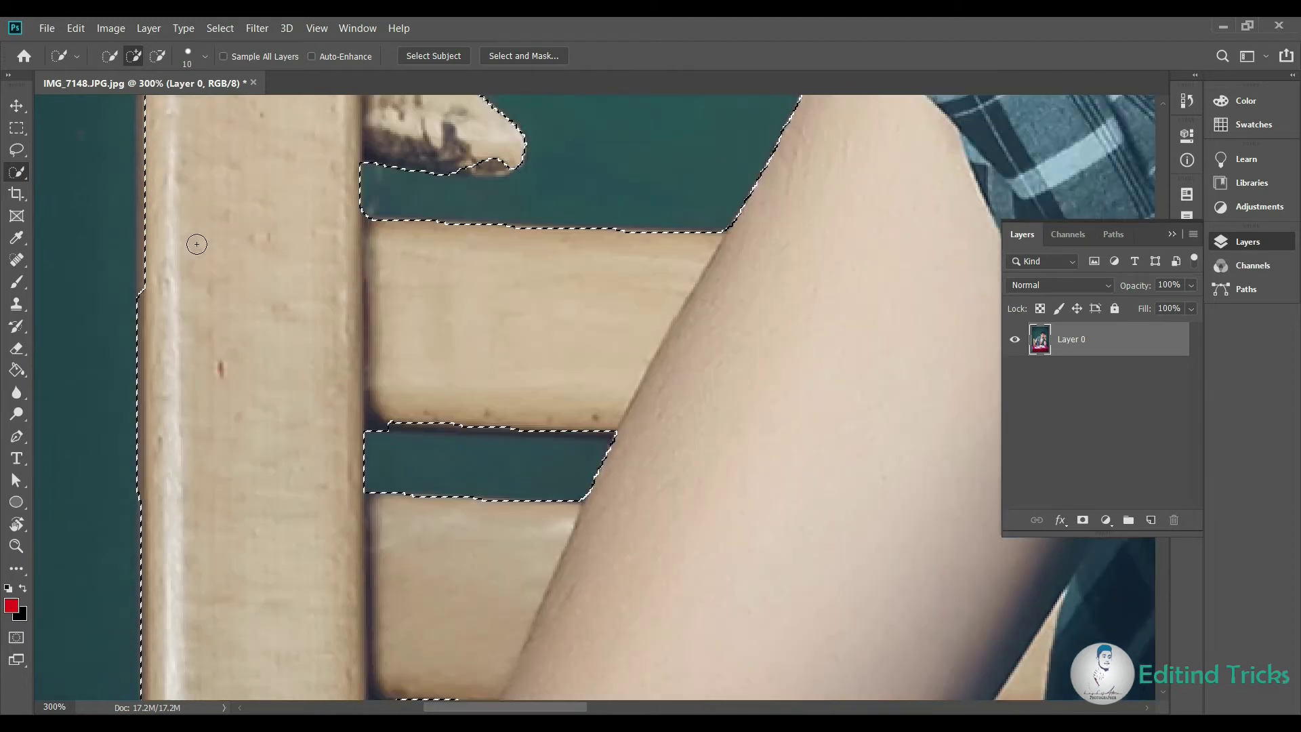
{"action": "scroll", "coordinate": [215, 245], "scroll_direction": "up", "scroll_amount": 2}
{"action": "left_click_drag", "start_coordinate": [153, 364], "coordinate": [157, 149]}
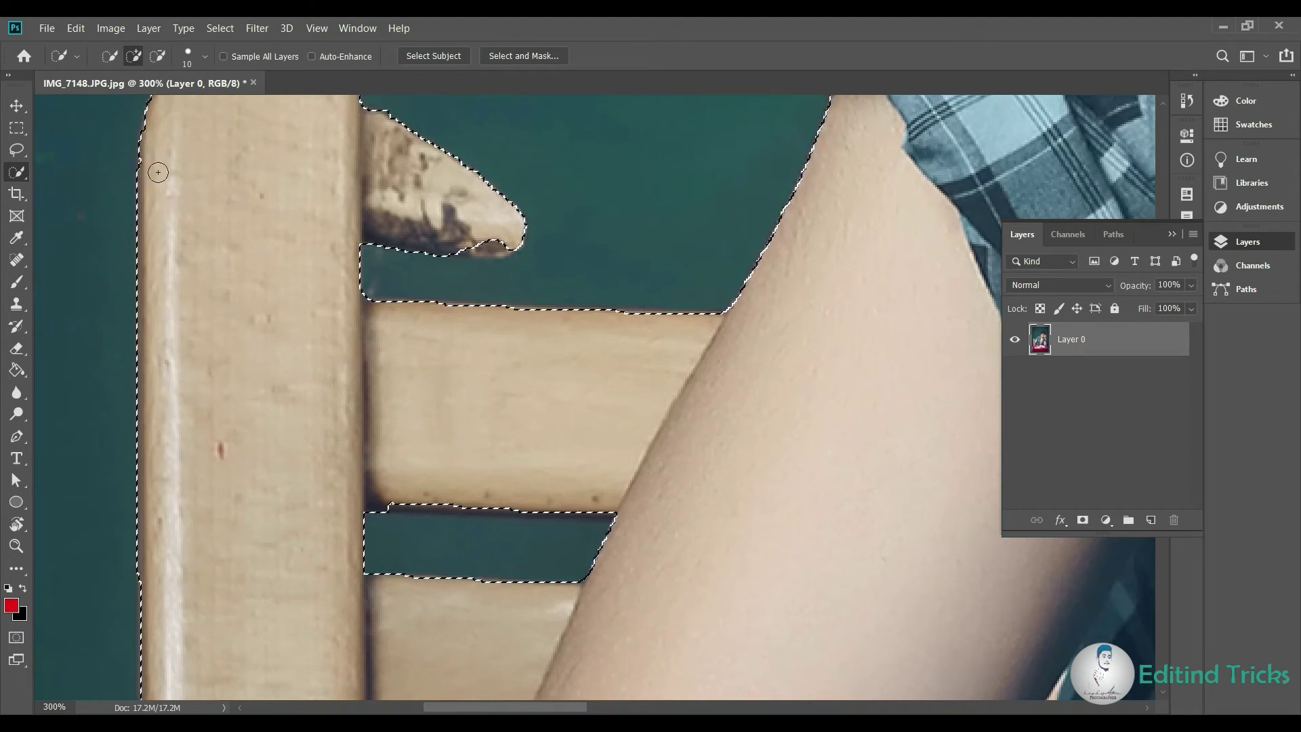
{"action": "scroll", "coordinate": [376, 254], "scroll_direction": "down", "scroll_amount": 3}
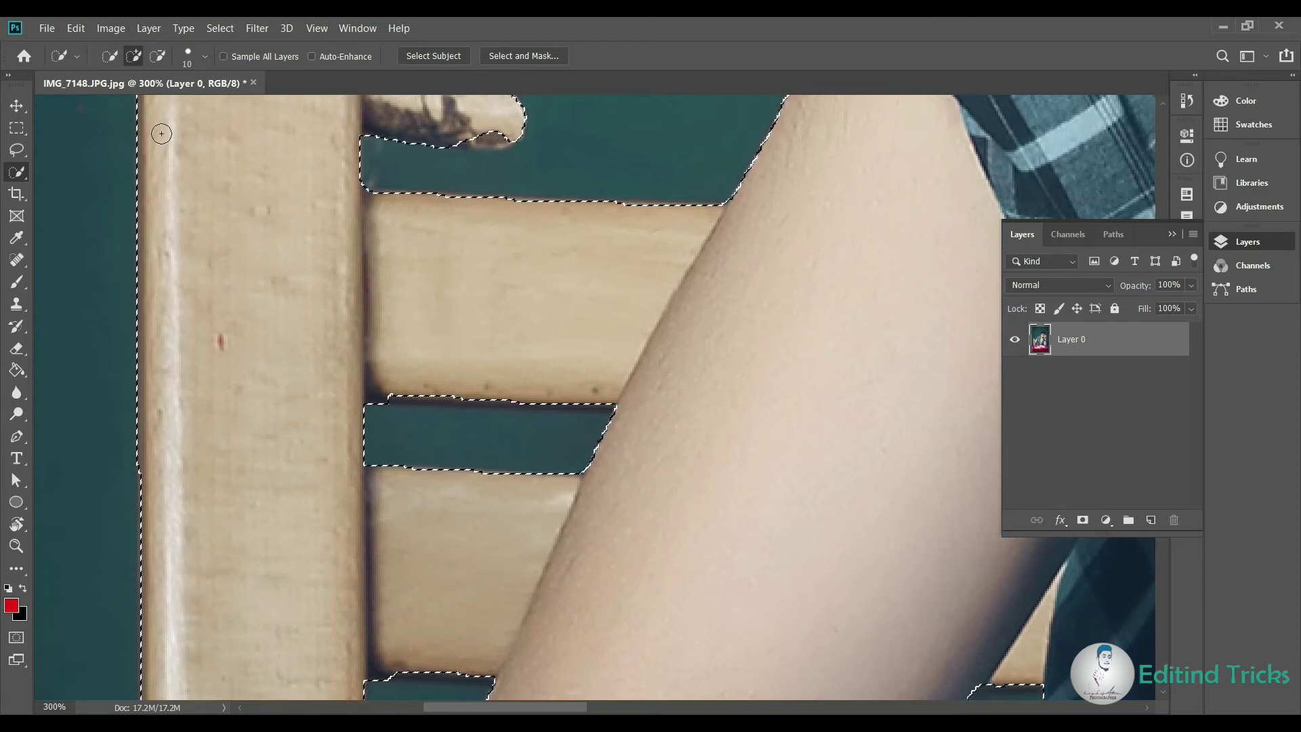
{"action": "left_click", "coordinate": [19, 148]}
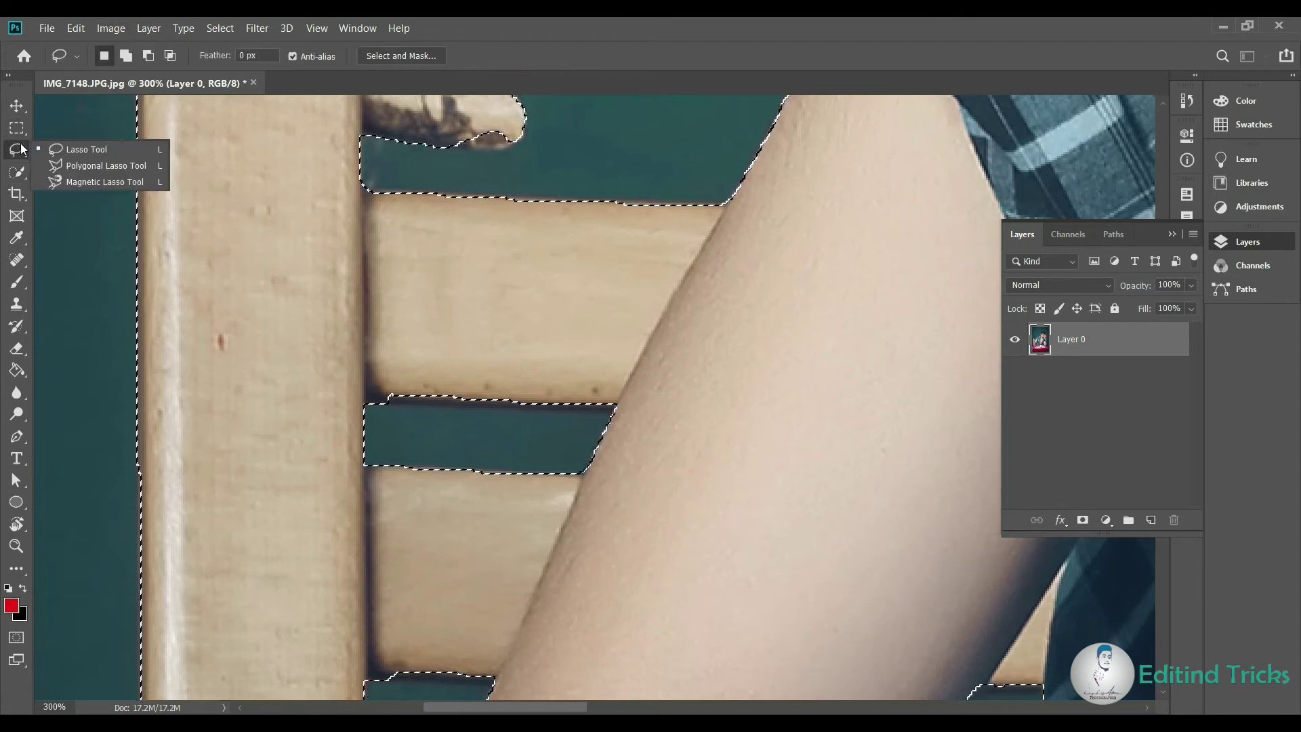
- Add the missed area near the top with a Polygonal Lasso outline
{"action": "left_click", "coordinate": [56, 167]}
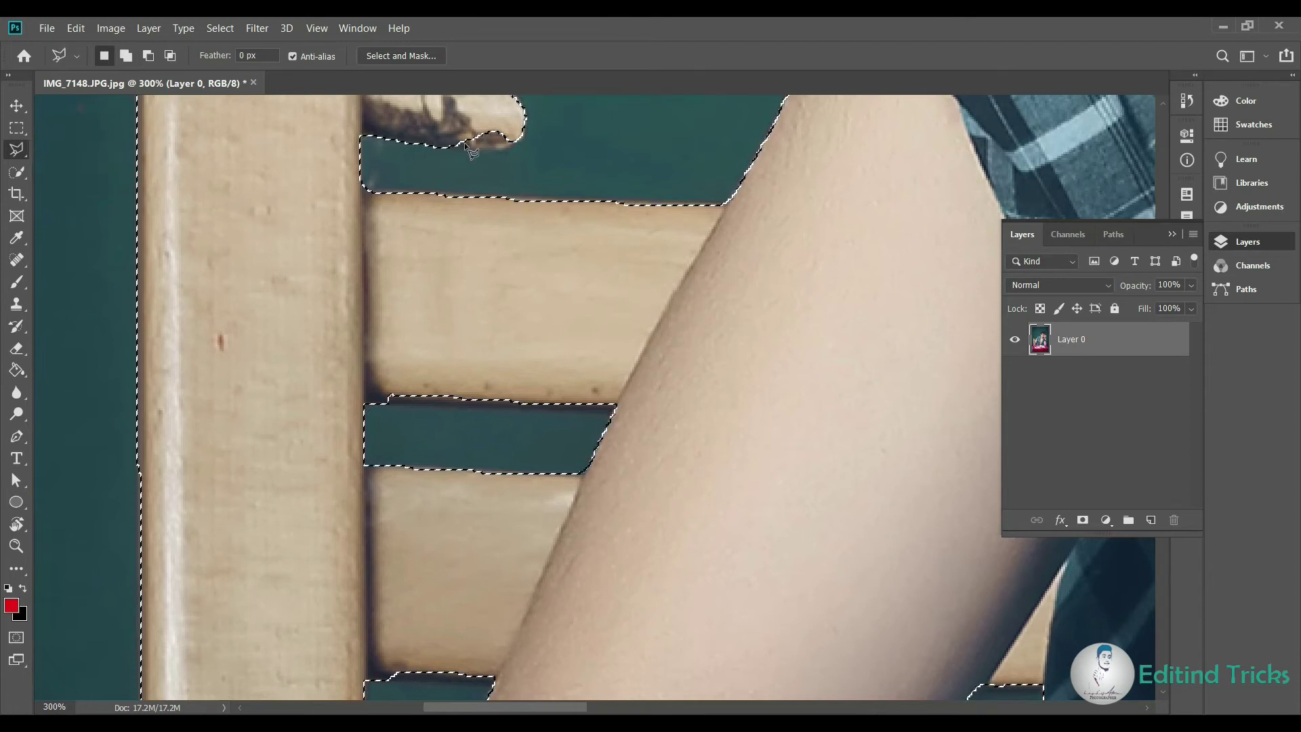
{"action": "left_click", "coordinate": [131, 55]}
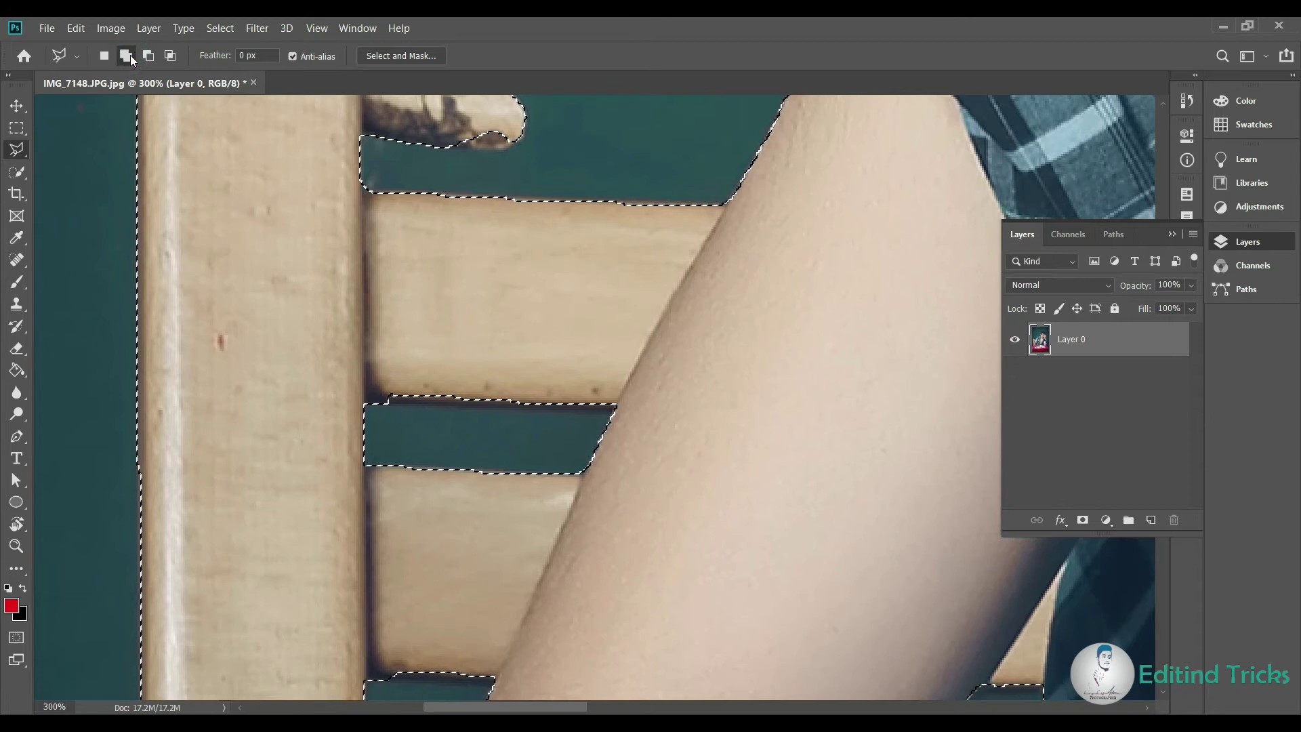
{"action": "left_click", "coordinate": [447, 147]}
{"action": "left_click", "coordinate": [472, 148]}
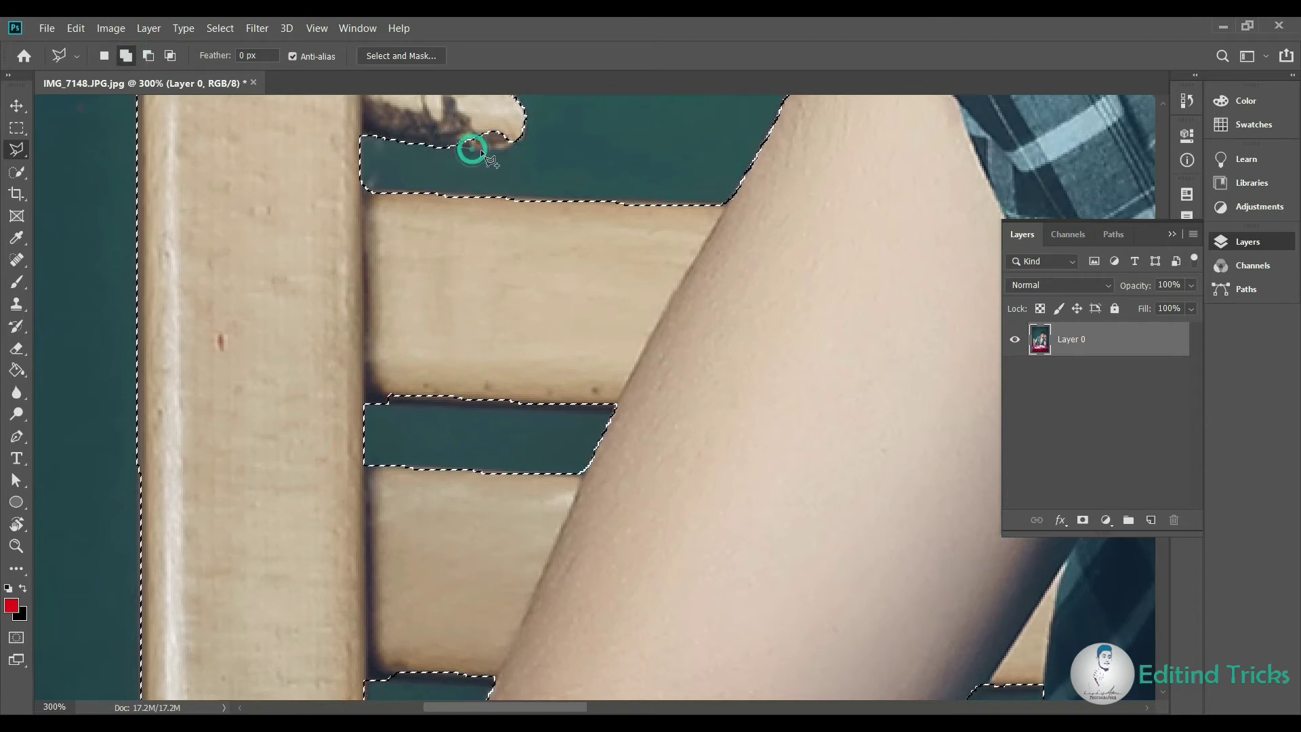
{"action": "left_click", "coordinate": [514, 145]}
{"action": "left_click", "coordinate": [479, 119]}
{"action": "left_click", "coordinate": [451, 145]}
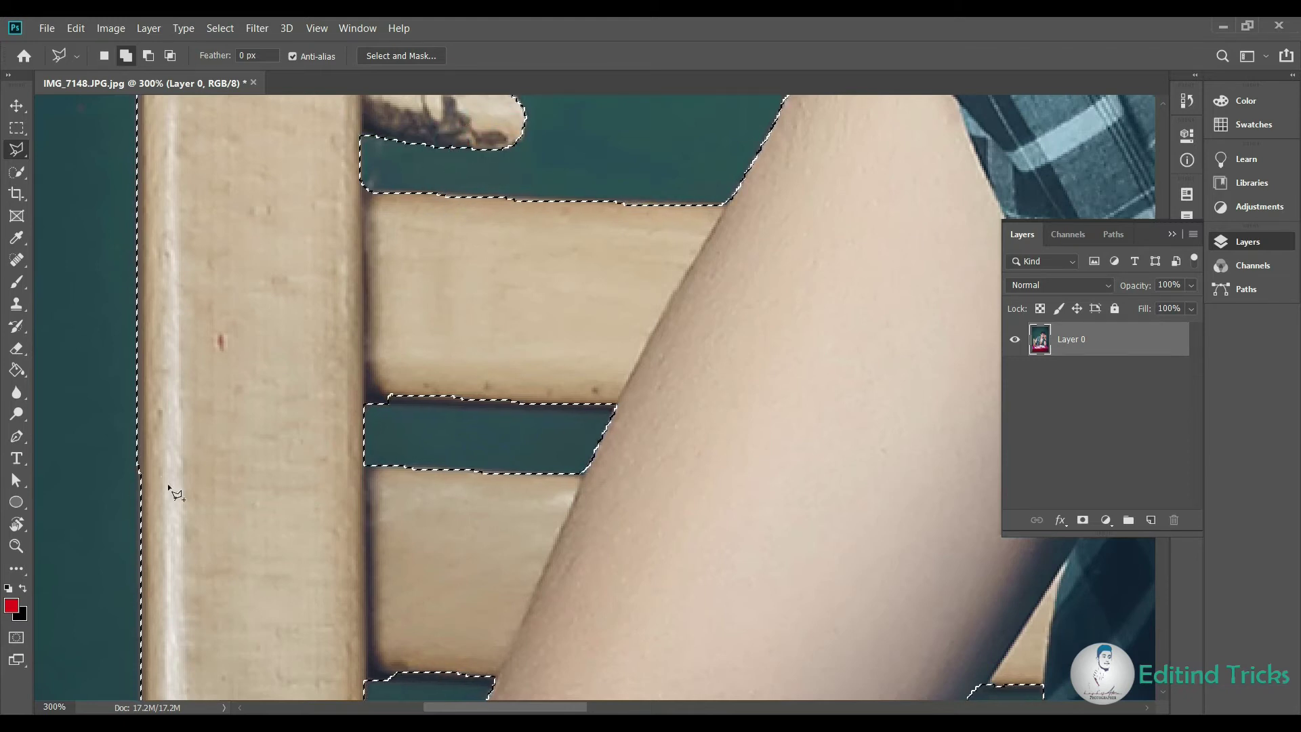
- Review the full selection and copy it onto a new Layer 1 with Ctrl+J
{"action": "scroll", "coordinate": [243, 445], "scroll_direction": "down", "scroll_amount": 1}
{"action": "scroll", "coordinate": [372, 380], "scroll_direction": "down", "scroll_amount": 2}
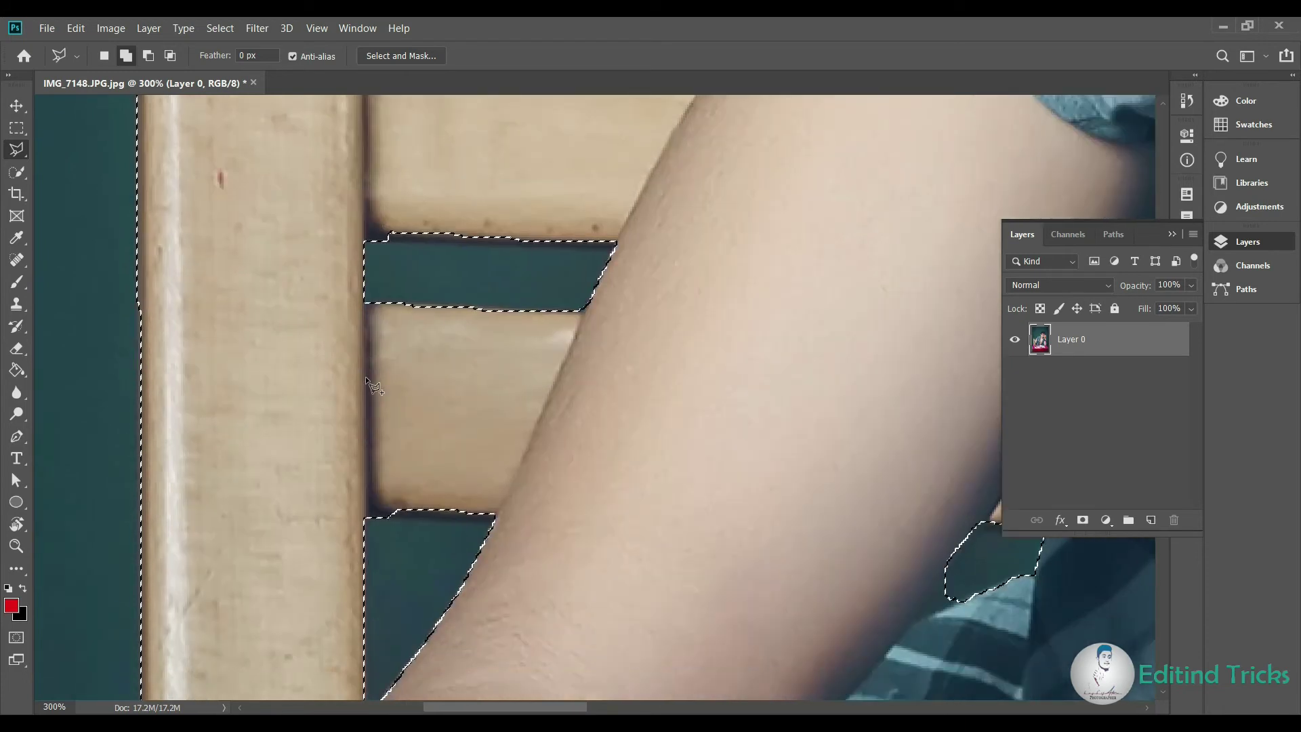
{"action": "scroll", "coordinate": [365, 377], "scroll_direction": "down", "scroll_amount": 2}
{"action": "scroll", "coordinate": [366, 380], "scroll_direction": "down", "scroll_amount": 2}
{"action": "scroll", "coordinate": [319, 400], "scroll_direction": "down", "scroll_amount": 3}
{"action": "scroll", "coordinate": [254, 405], "scroll_direction": "down", "scroll_amount": 1}
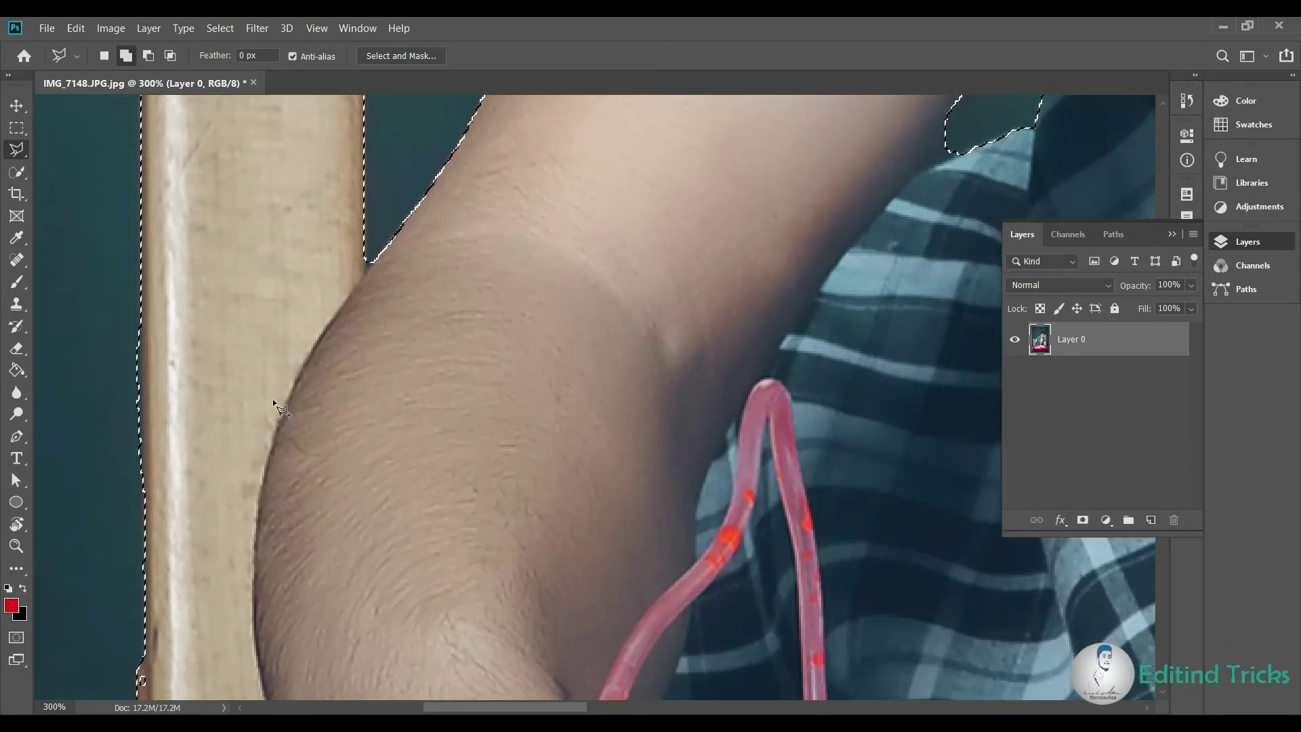
{"action": "scroll", "coordinate": [273, 396], "scroll_direction": "down", "scroll_amount": 1}
{"action": "scroll", "coordinate": [274, 391], "scroll_direction": "up", "scroll_amount": 1}
{"action": "scroll", "coordinate": [271, 393], "scroll_direction": "up", "scroll_amount": 1}
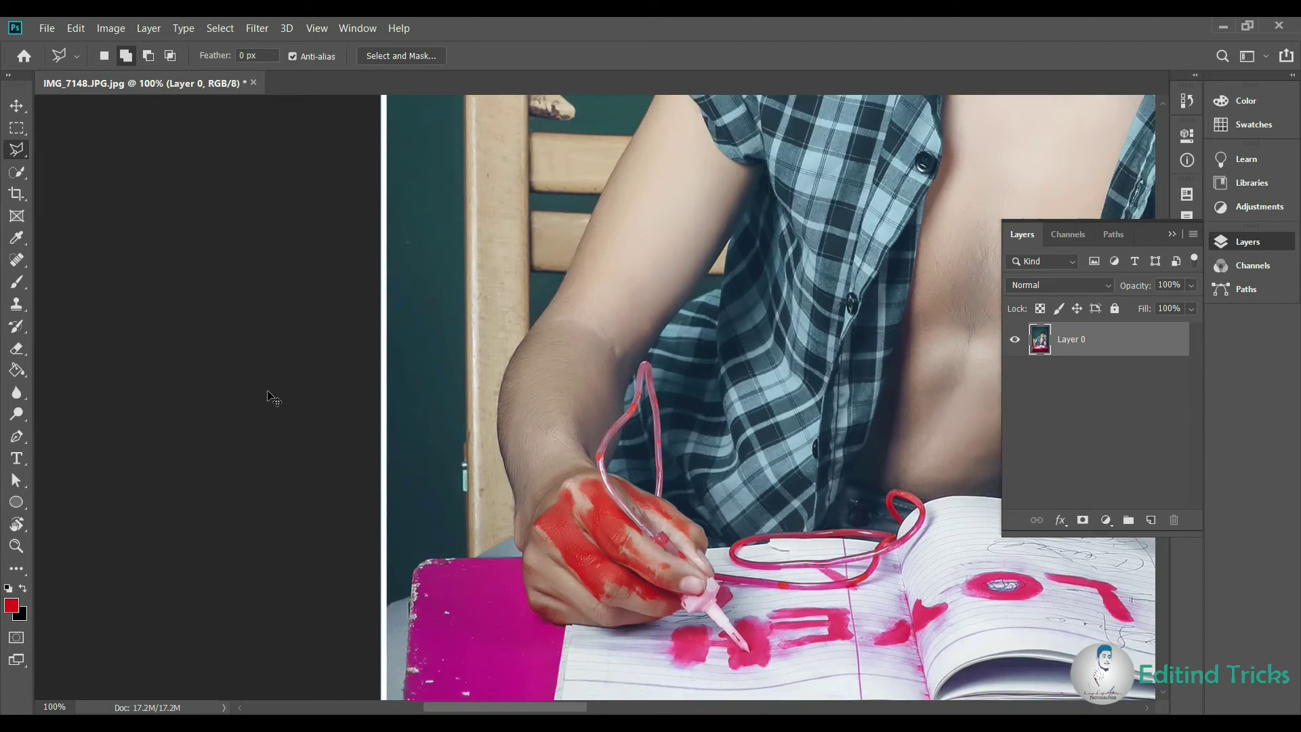
{"action": "scroll", "coordinate": [273, 398], "scroll_direction": "down", "scroll_amount": 1}
{"action": "scroll", "coordinate": [273, 399], "scroll_direction": "down", "scroll_amount": 1}
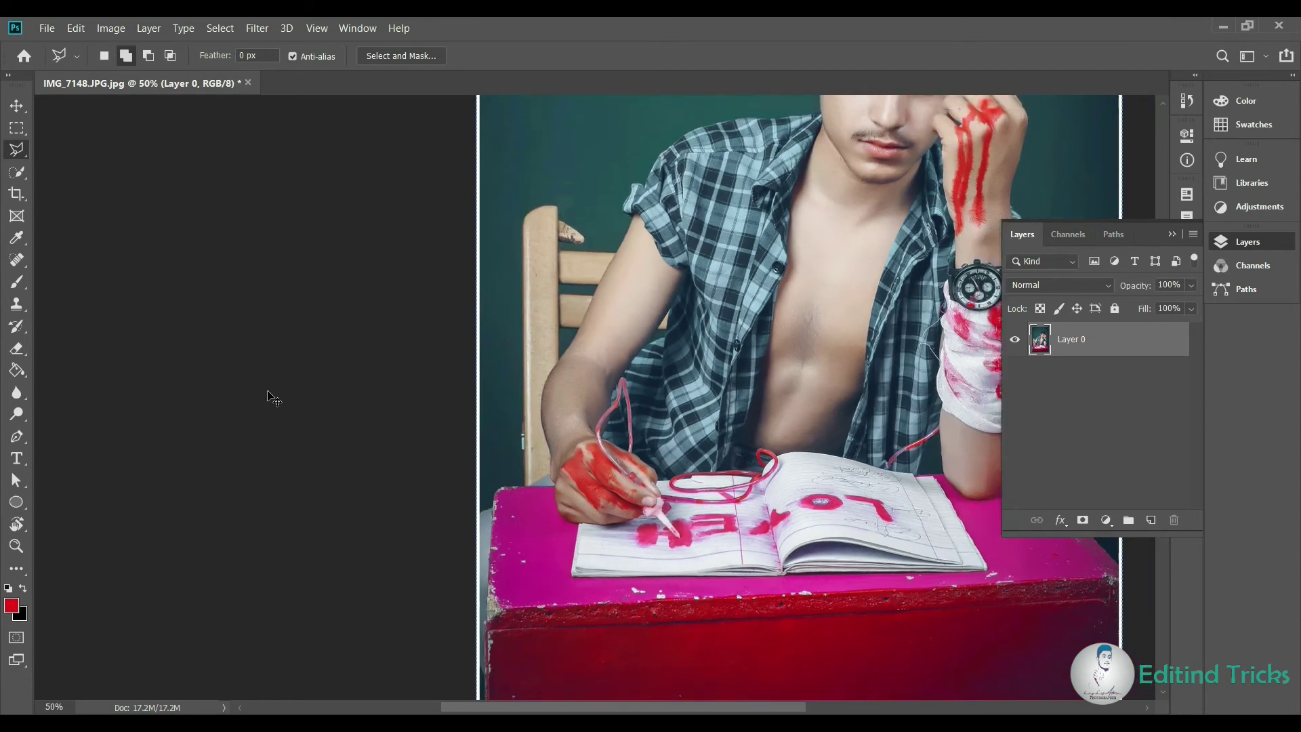
{"action": "scroll", "coordinate": [273, 398], "scroll_direction": "down", "scroll_amount": 1}
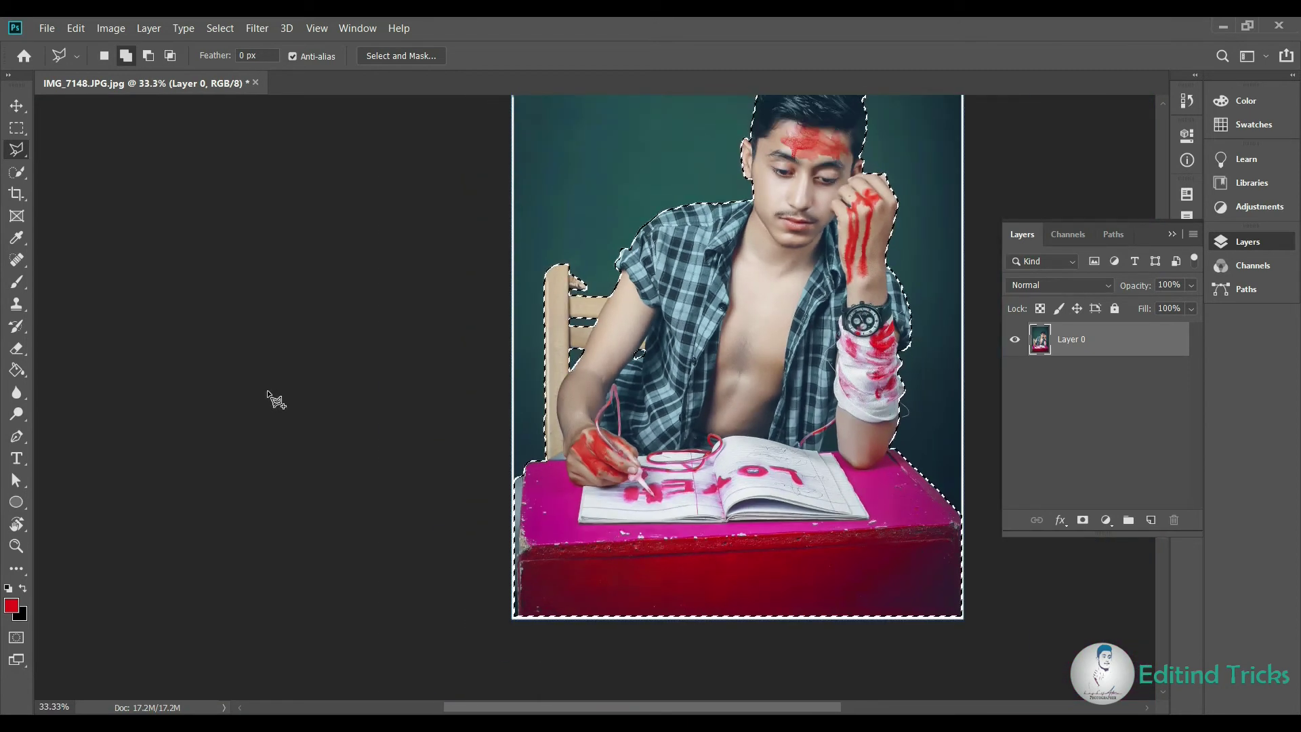
{"action": "key", "text": "ctrl+j"}
{"action": "scroll", "coordinate": [273, 399], "scroll_direction": "down", "scroll_amount": 1}
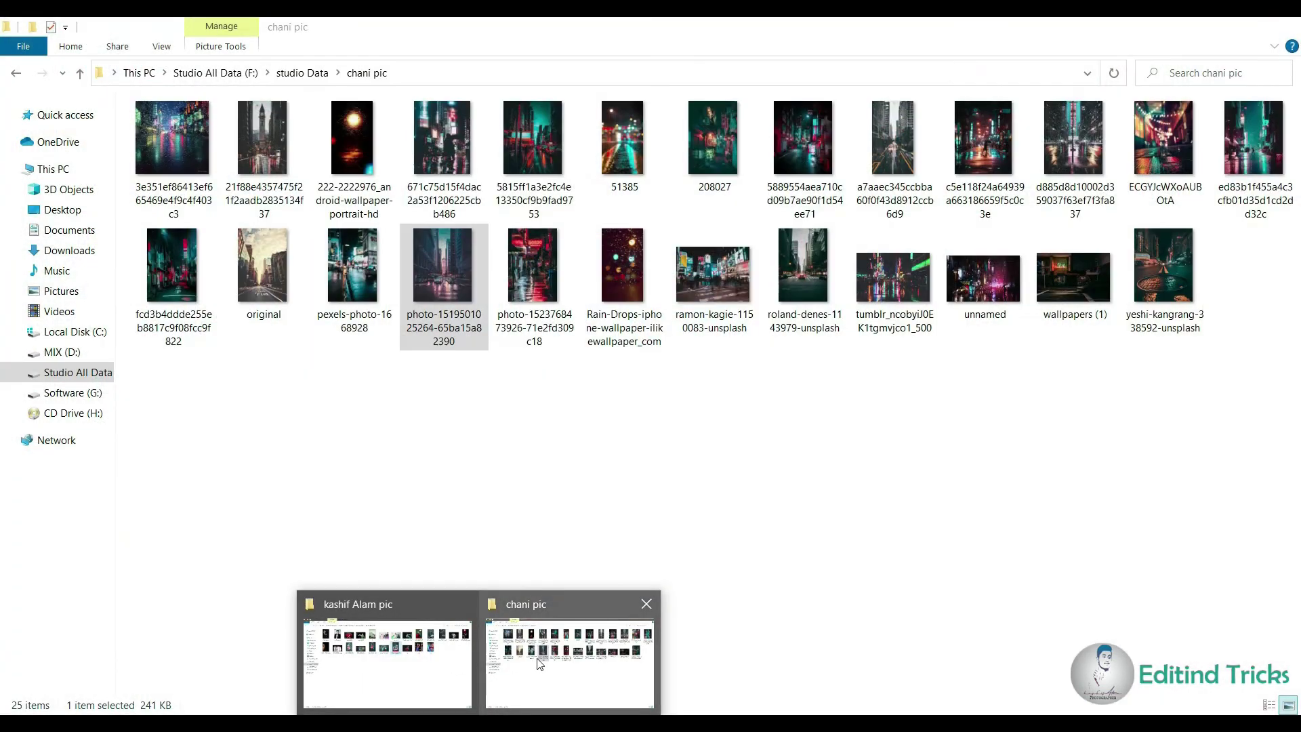
- Open the chani pic folder and drag the rainy city street photo toward Photoshop
{"action": "left_click", "coordinate": [537, 659]}
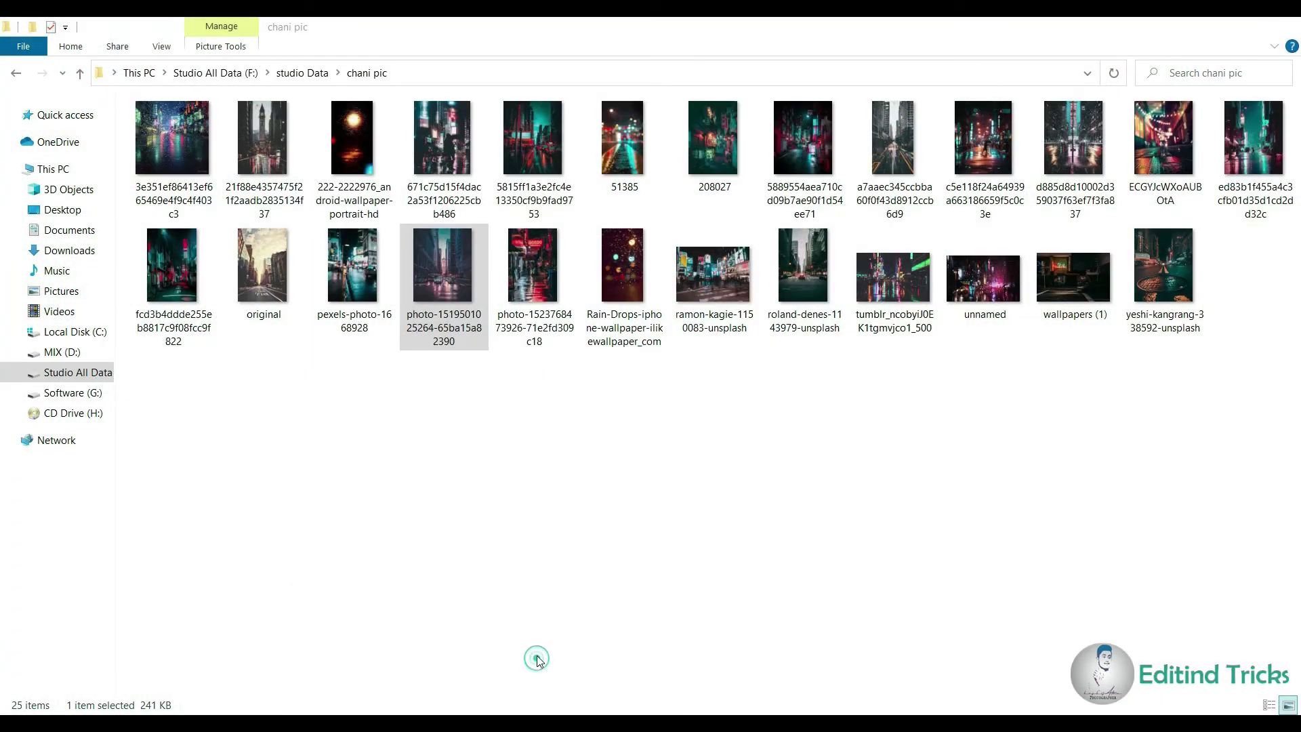
{"action": "mouse_move", "coordinate": [442, 274]}
{"action": "left_mouse_down"}
{"action": "mouse_move", "coordinate": [809, 652]}
{"action": "mouse_move", "coordinate": [599, 477]}
{"action": "left_mouse_up"}
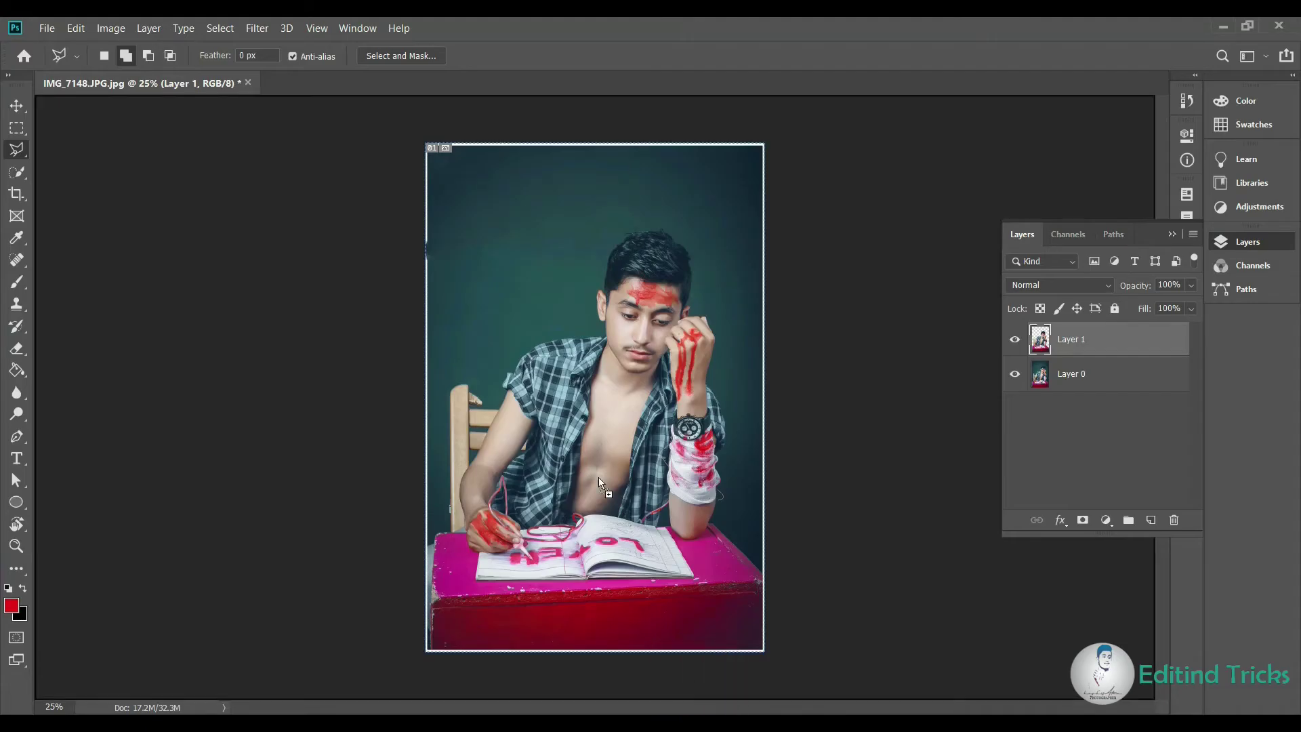
- Place the city street photo on the canvas, shift it slightly upward, and commit it
{"action": "left_click_drag", "start_coordinate": [516, 242], "coordinate": [516, 241]}
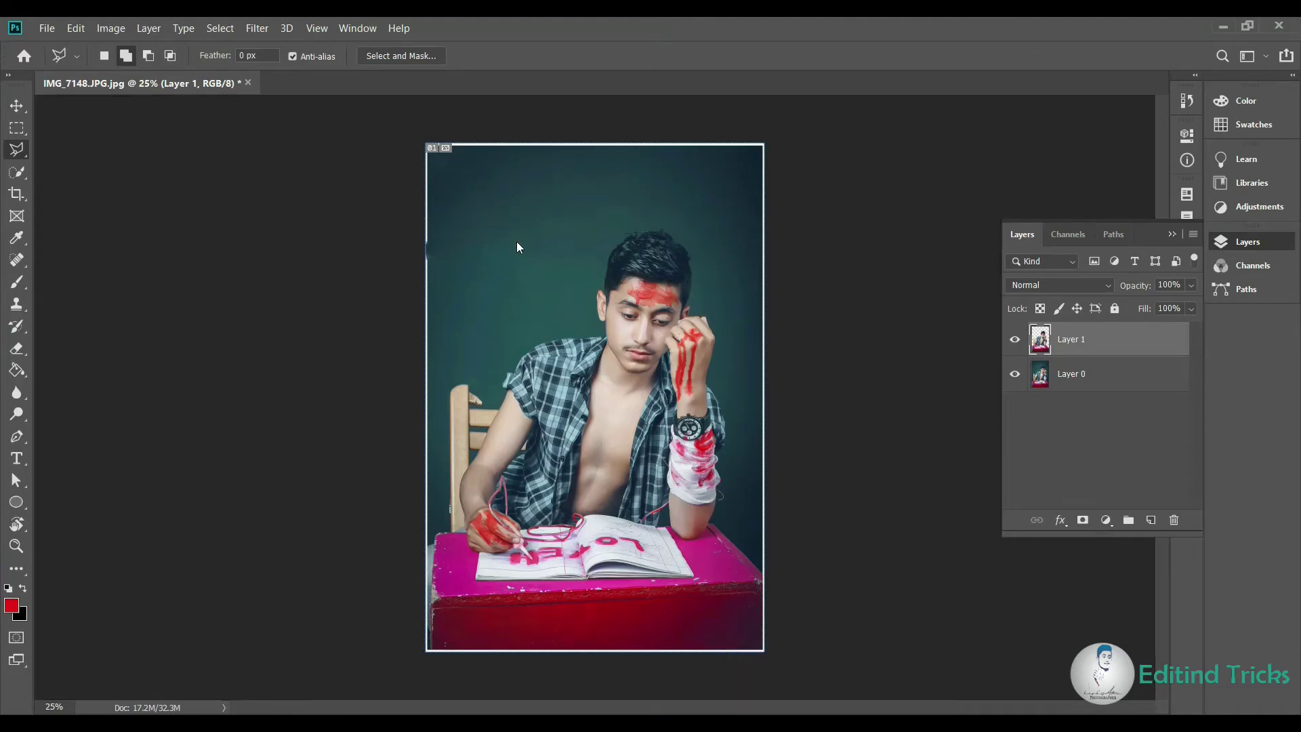
{"action": "left_click_drag", "start_coordinate": [573, 334], "coordinate": [572, 289]}
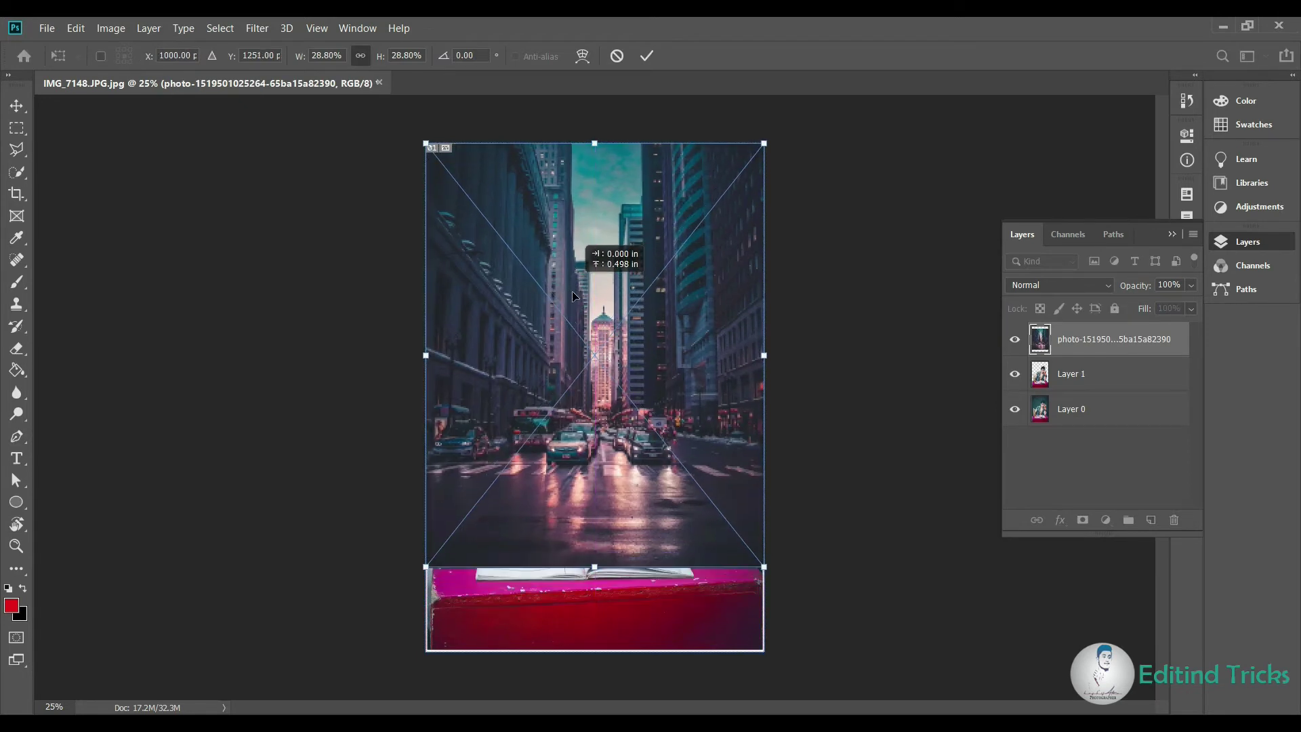
{"action": "left_click_drag", "start_coordinate": [573, 289], "coordinate": [576, 294]}
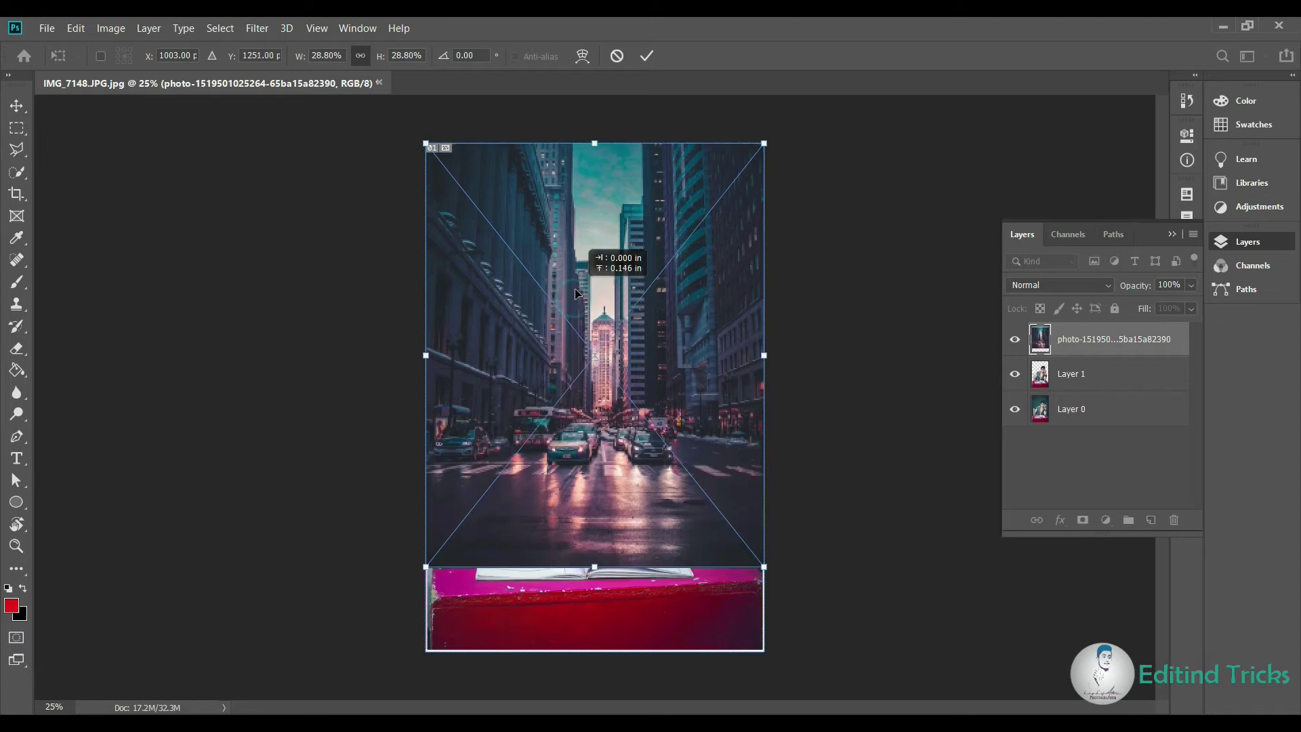
{"action": "left_click", "coordinate": [644, 58]}
{"action": "key", "text": "l"}
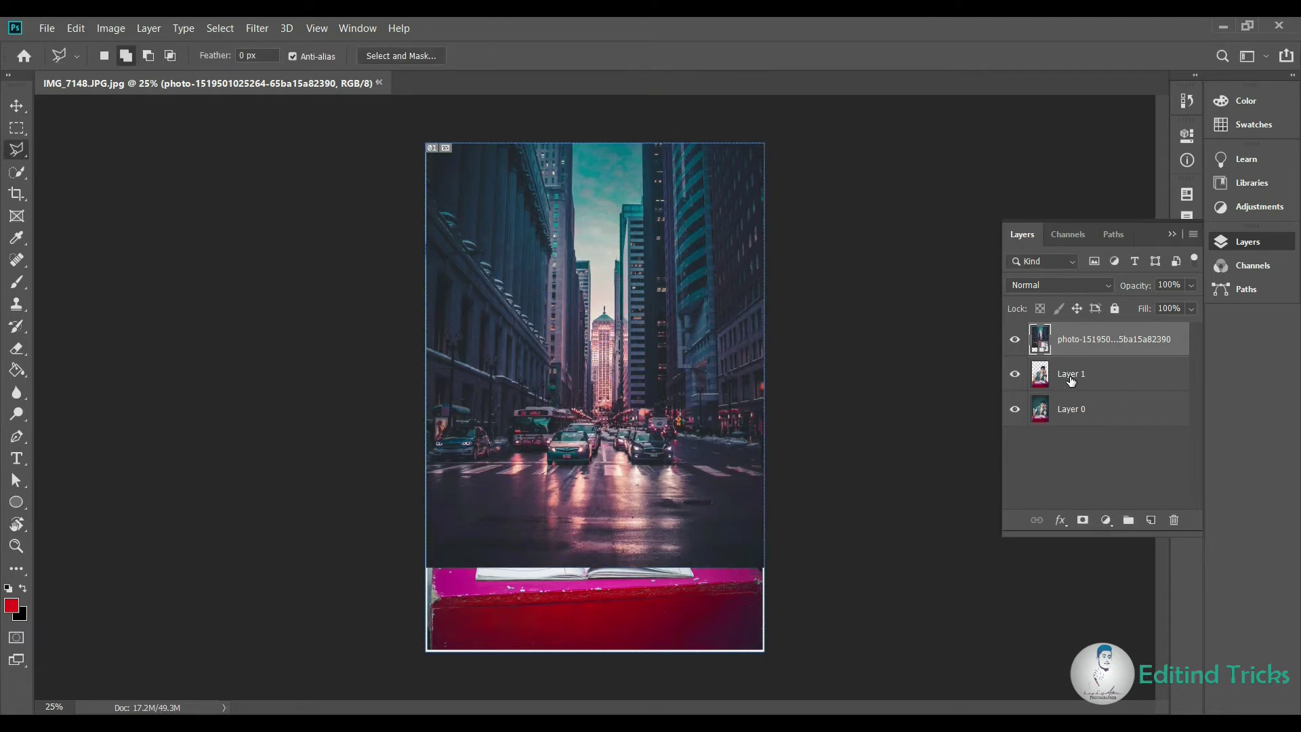
- Move the boy's Layer 1 above the city photo layer and check the composite
{"action": "left_click_drag", "start_coordinate": [1071, 379], "coordinate": [1084, 341]}
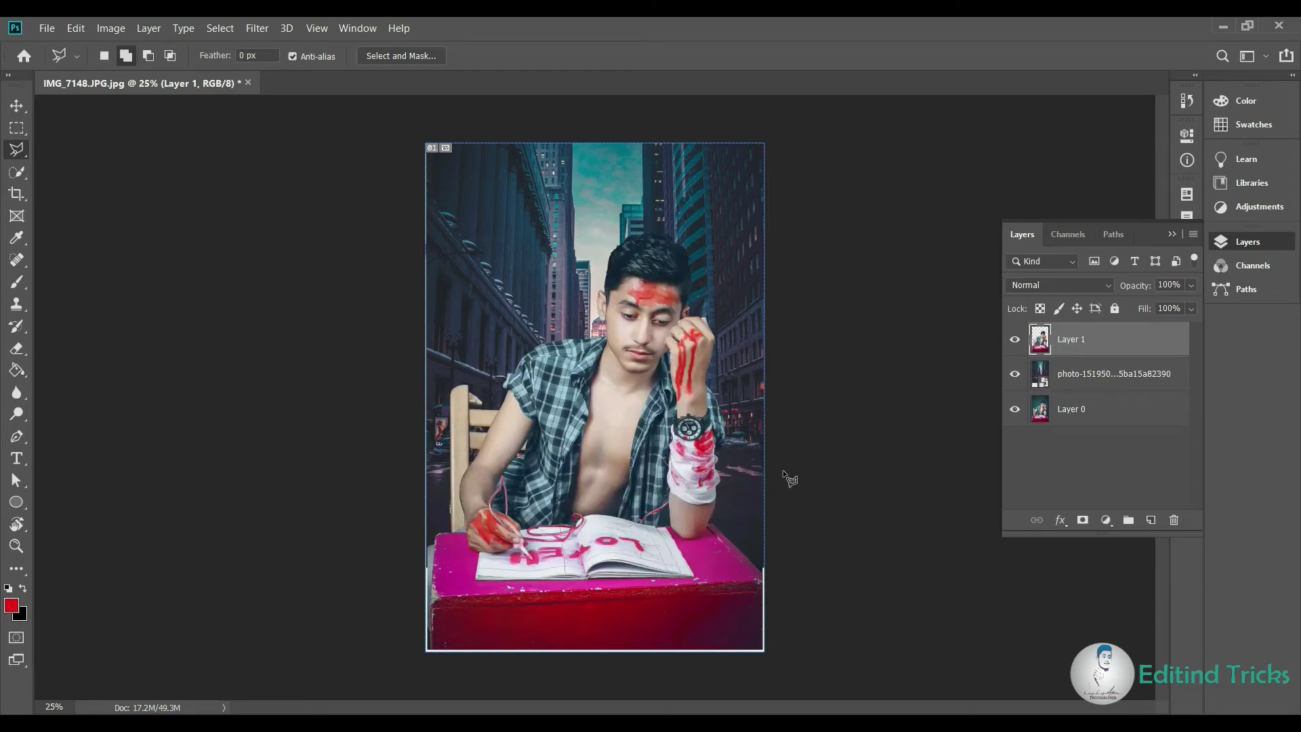
{"action": "key", "text": "ctrl+minus"}
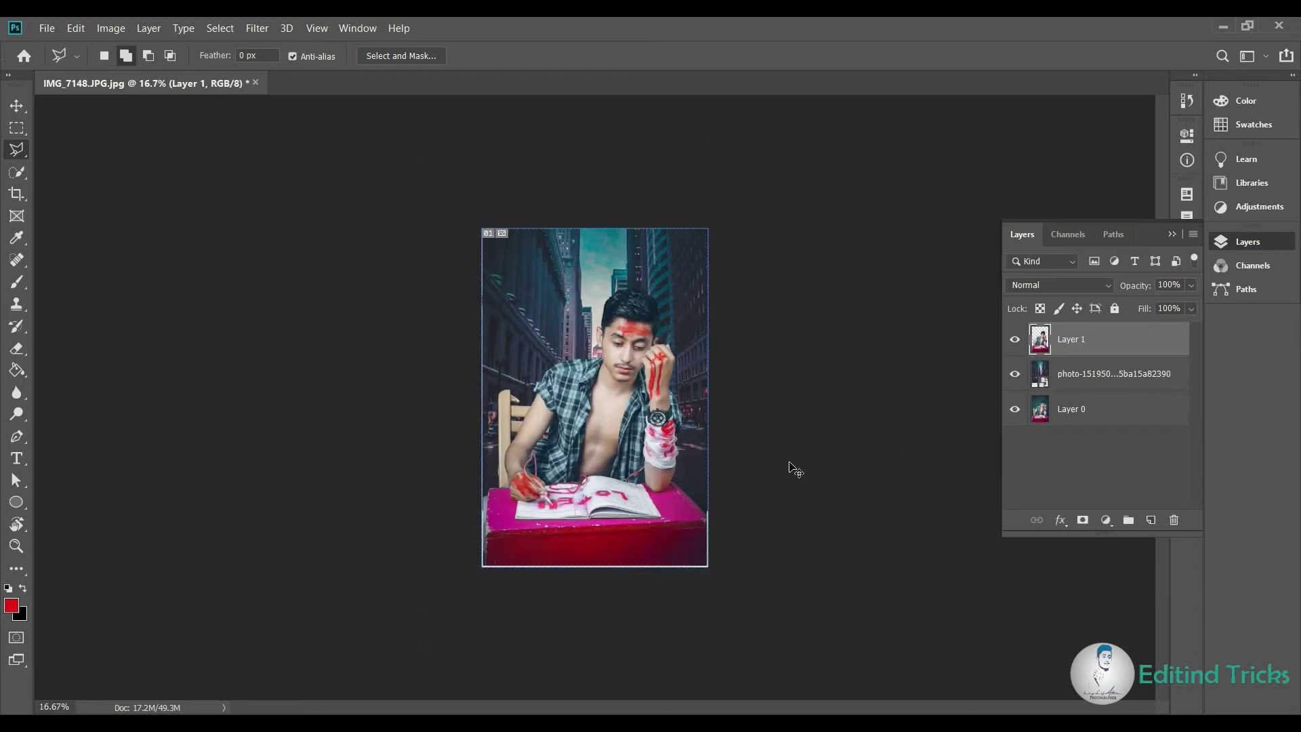
{"action": "key", "text": "ctrl+plus"}
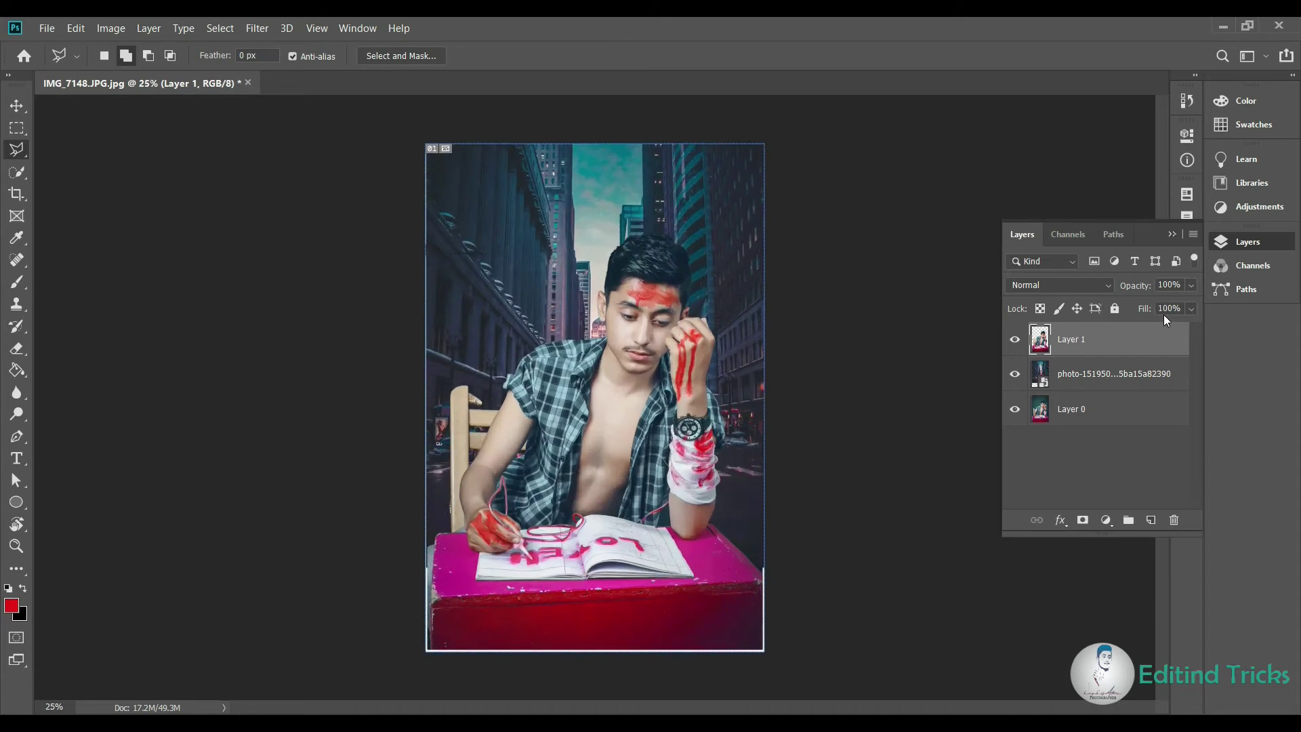
- Make Layer 1 partly transparent and lower the city photo layer's opacity
{"action": "left_click", "coordinate": [1191, 286]}
{"action": "left_click_drag", "start_coordinate": [1177, 308], "coordinate": [1193, 306]}
{"action": "left_click", "coordinate": [1073, 382]}
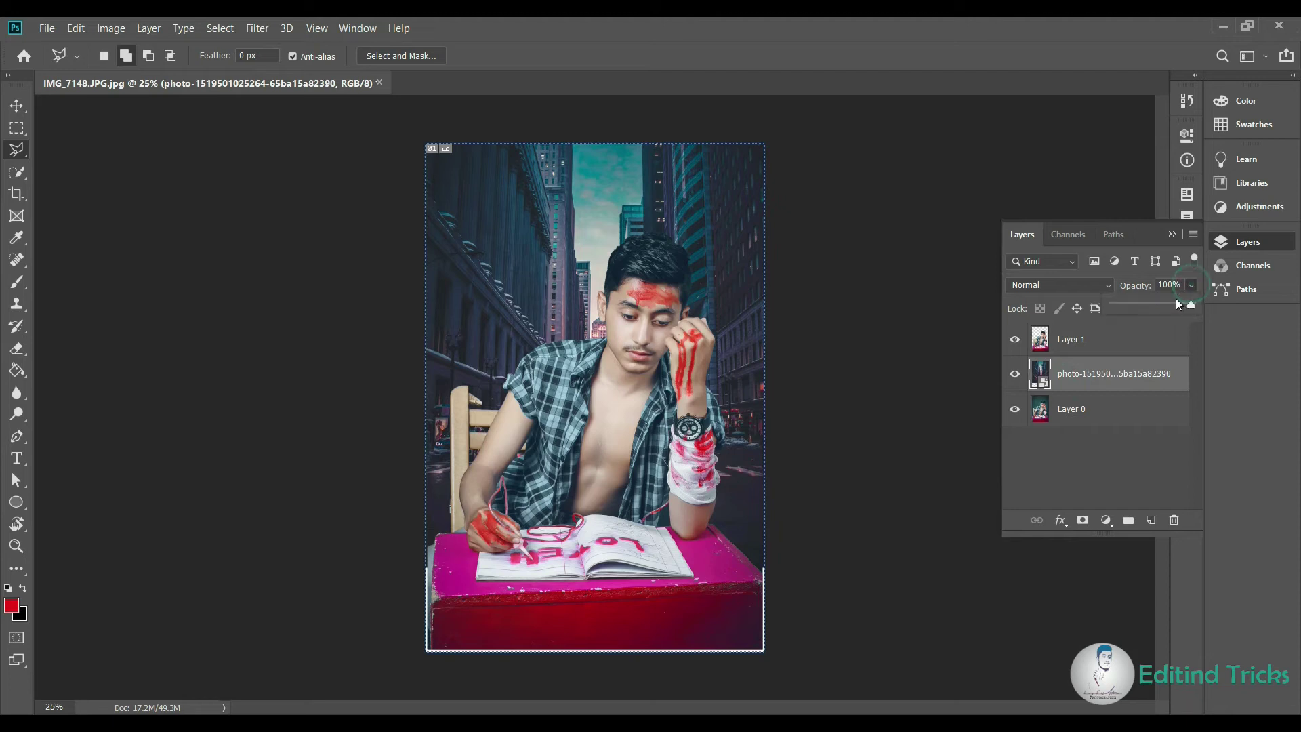
{"action": "left_click_drag", "start_coordinate": [1173, 308], "coordinate": [1170, 309]}
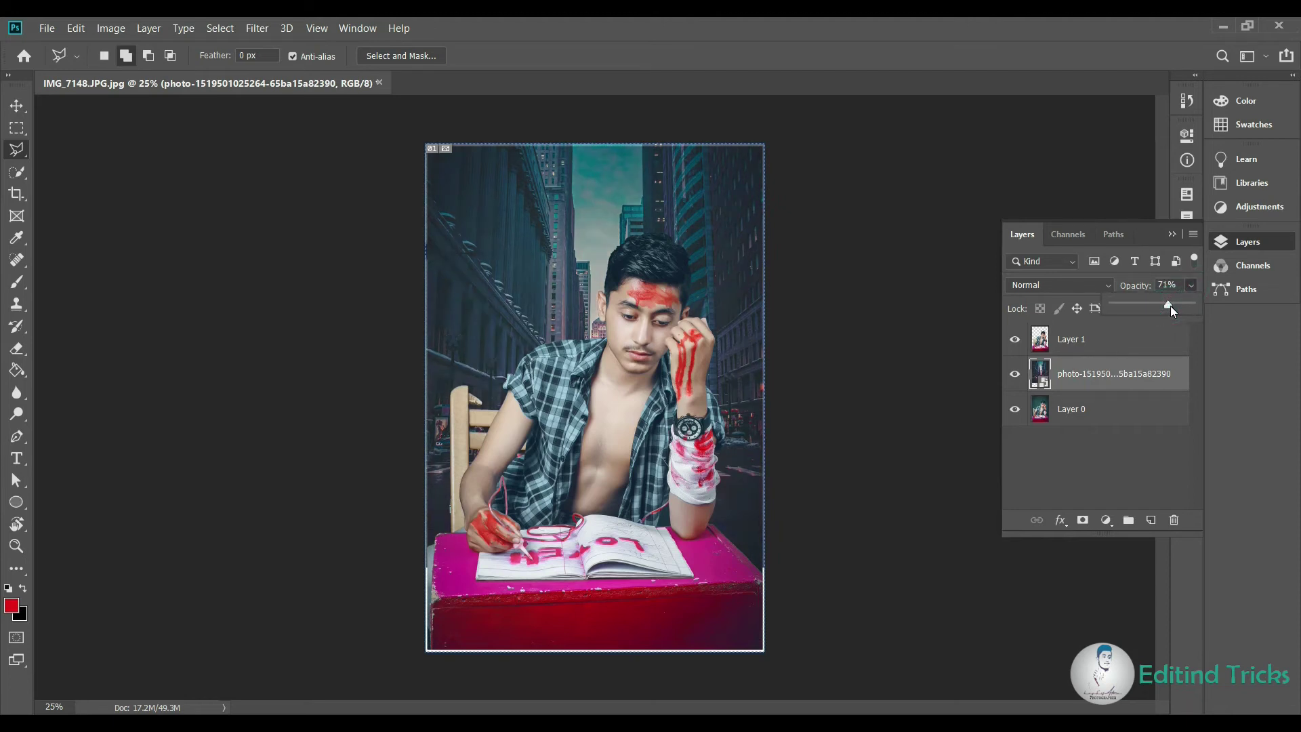
- Try a lasso selection on the canvas and dismiss the no-pixels-selected warning
{"action": "left_click", "coordinate": [895, 346]}
{"action": "key", "text": "ctrl+minus"}
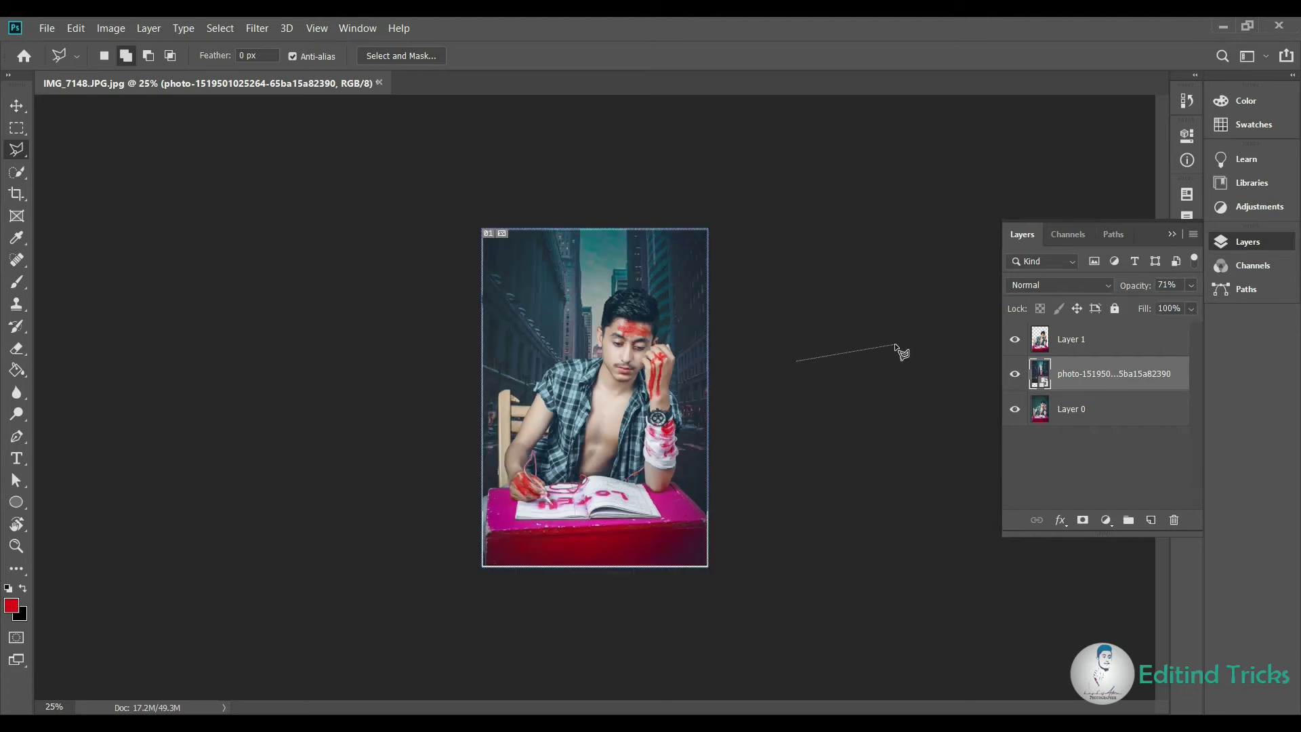
{"action": "key", "text": "ctrl+plus"}
{"action": "left_click", "coordinate": [933, 356]}
{"action": "double_click", "coordinate": [933, 356]}
{"action": "key", "text": "Return"}
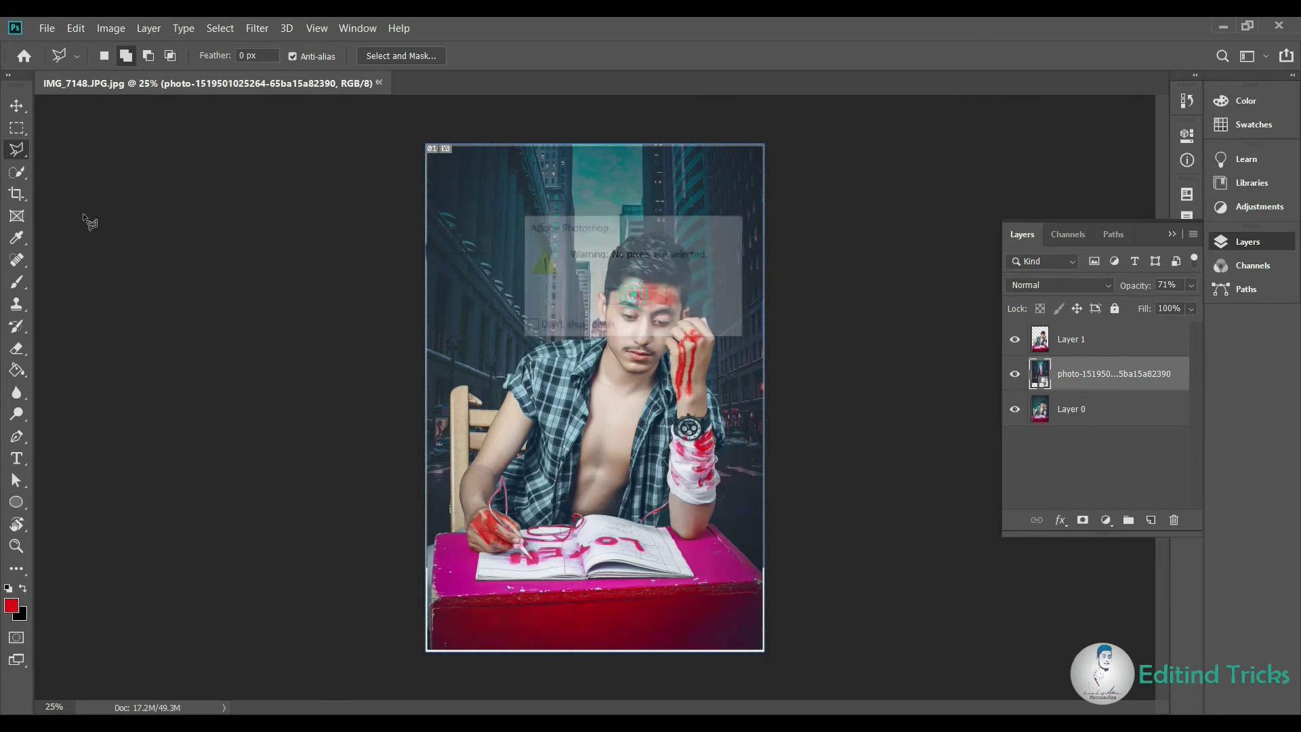
- With the Move tool, lower the city street layer's Fill to 77%
{"action": "left_click", "coordinate": [16, 105]}
{"action": "left_click", "coordinate": [1191, 309]}
{"action": "left_click_drag", "start_coordinate": [1181, 330], "coordinate": [1165, 332]}
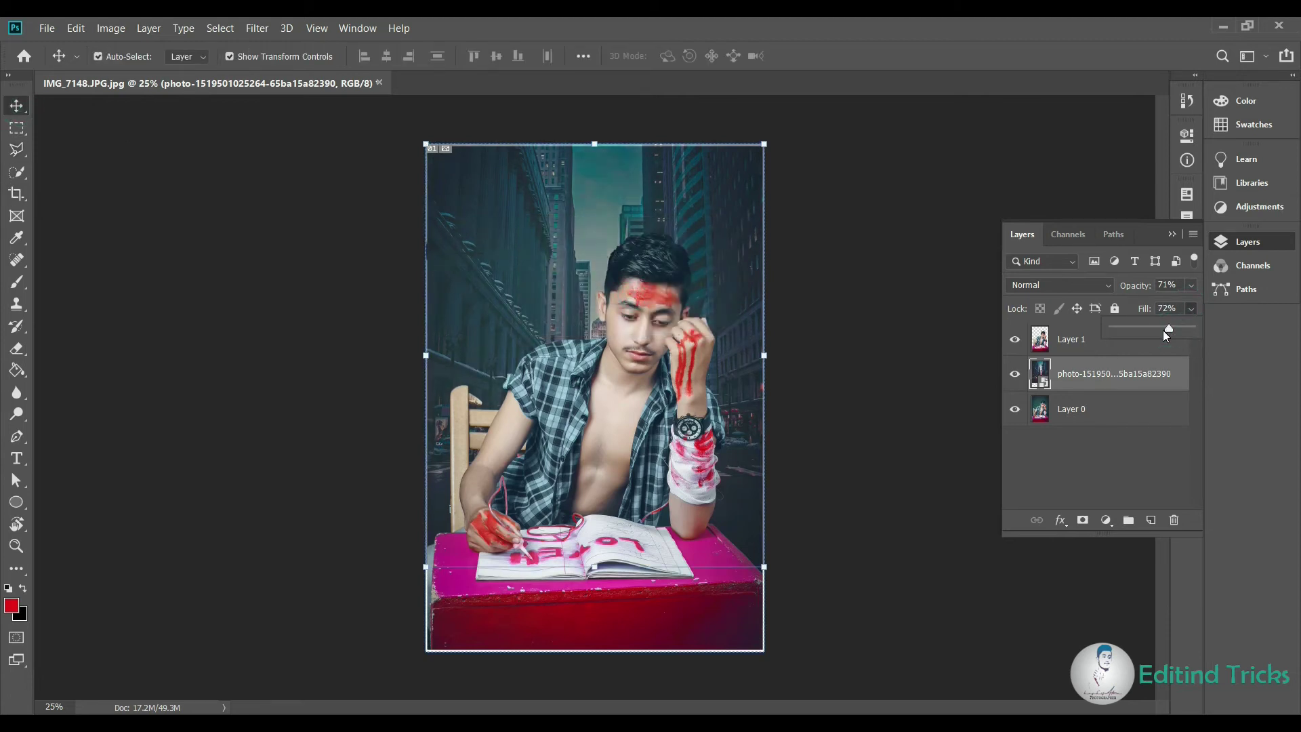
{"action": "left_click", "coordinate": [1093, 449]}
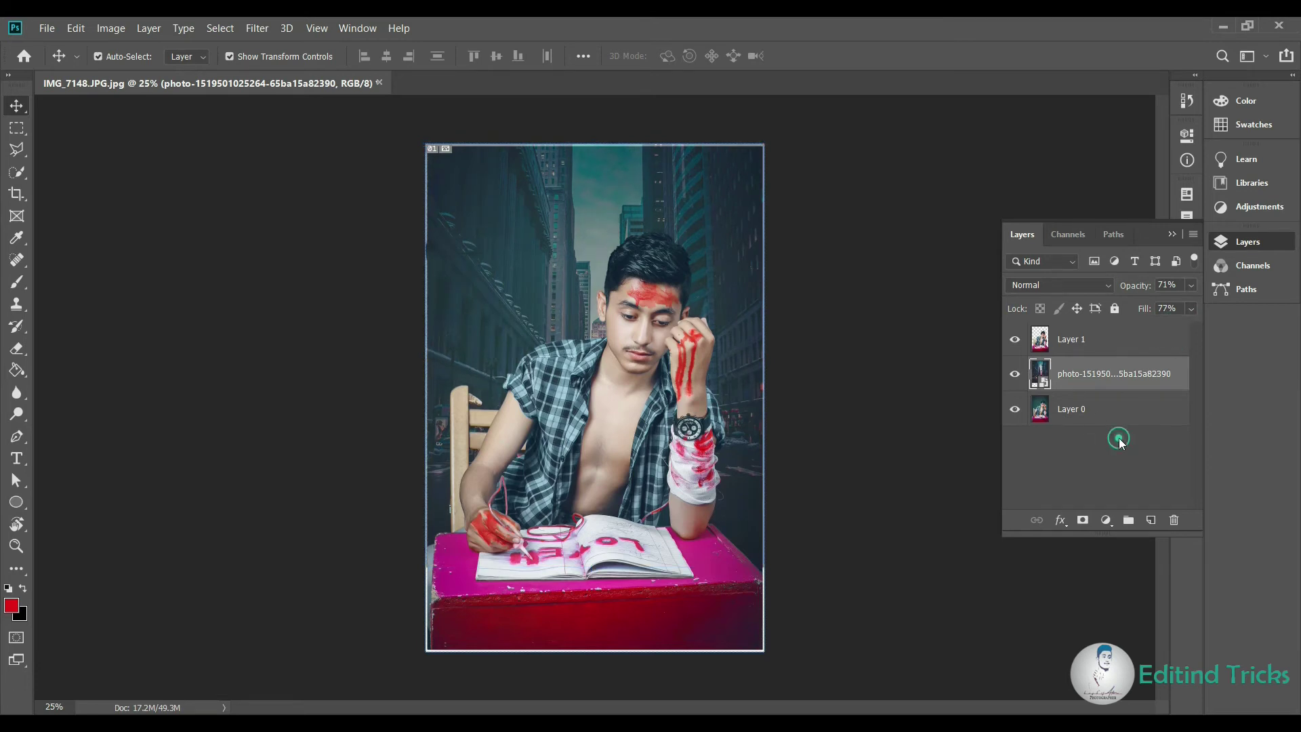
{"action": "key", "text": "ctrl+minus"}
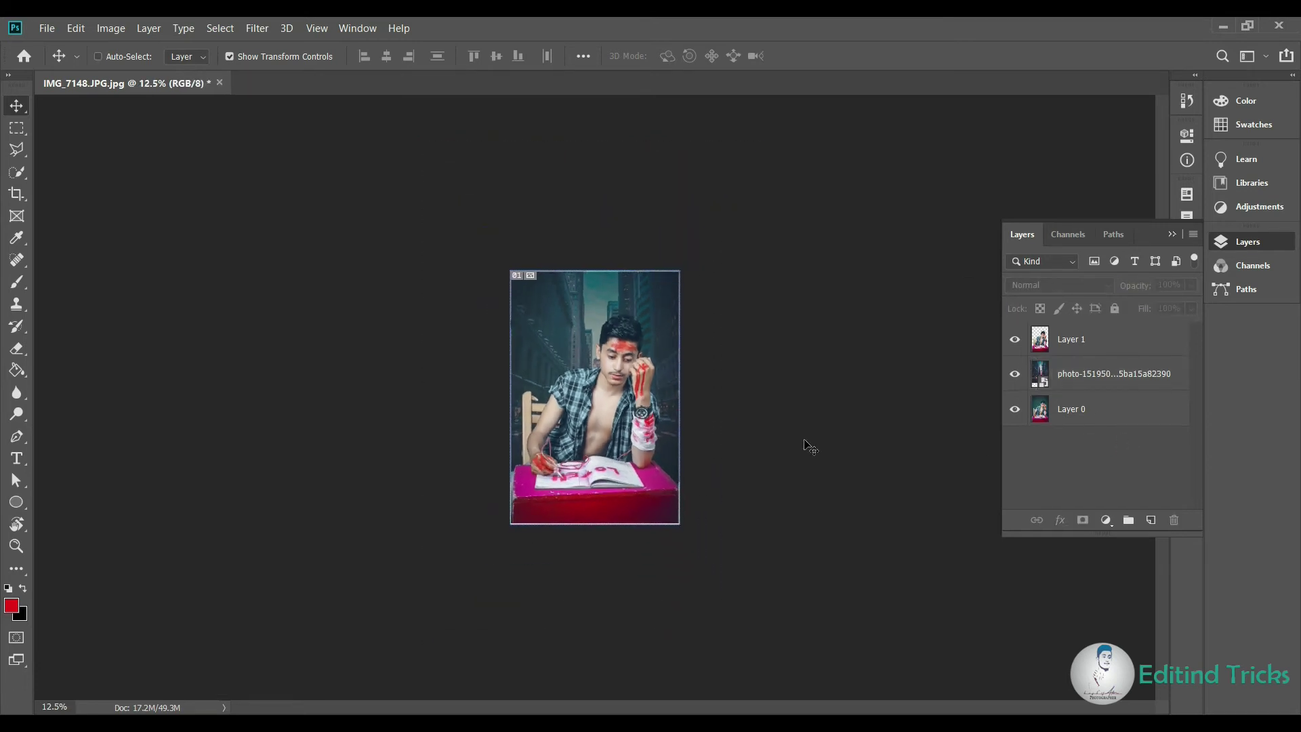
{"action": "key", "text": "ctrl+plus"}
- Recheck the city layer's 86% opacity, then select Layer 0 and open its context menu
{"action": "left_click", "coordinate": [1124, 364]}
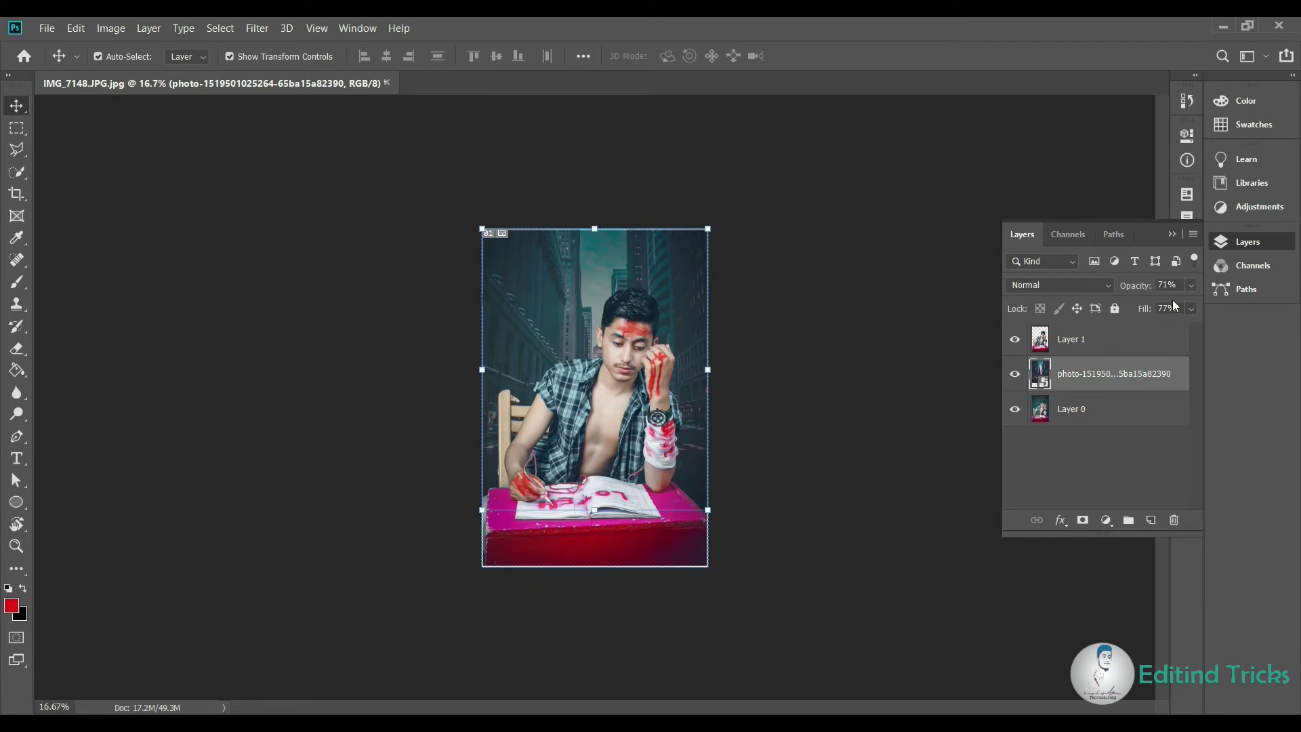
{"action": "left_click", "coordinate": [1191, 286]}
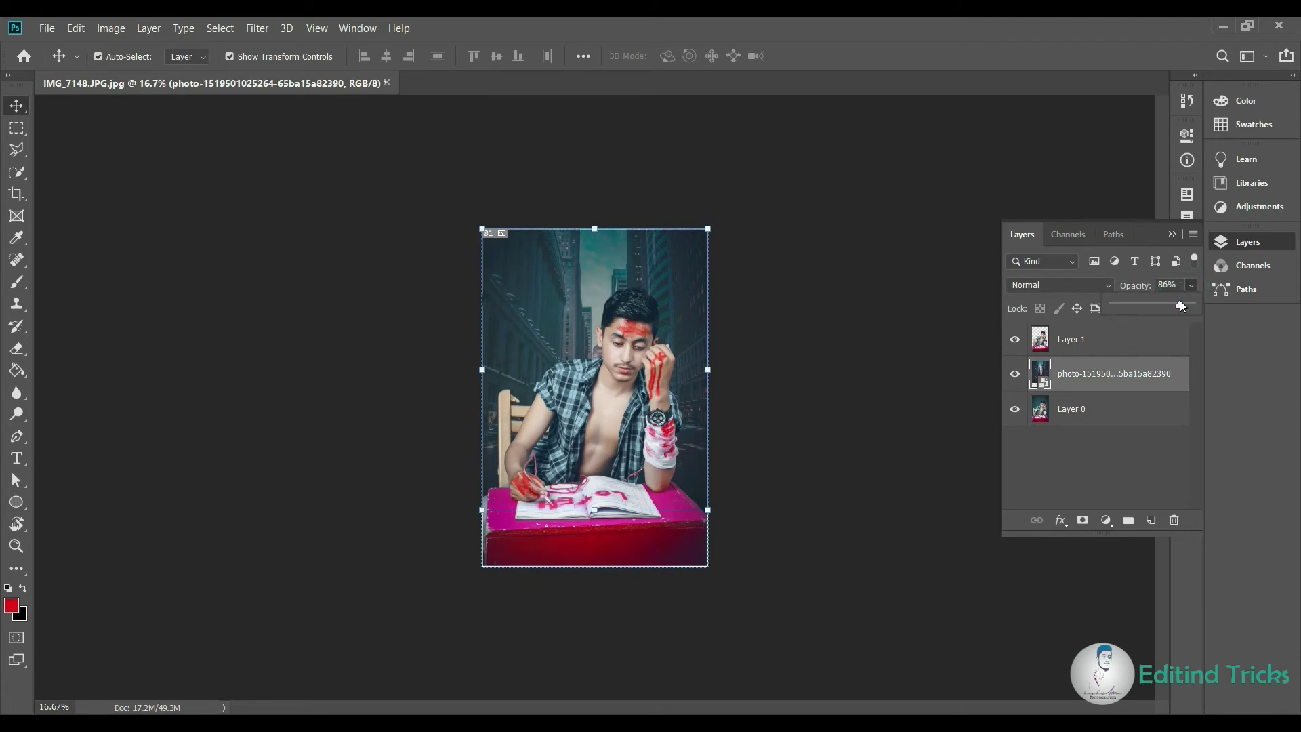
{"action": "left_click", "coordinate": [1088, 410]}
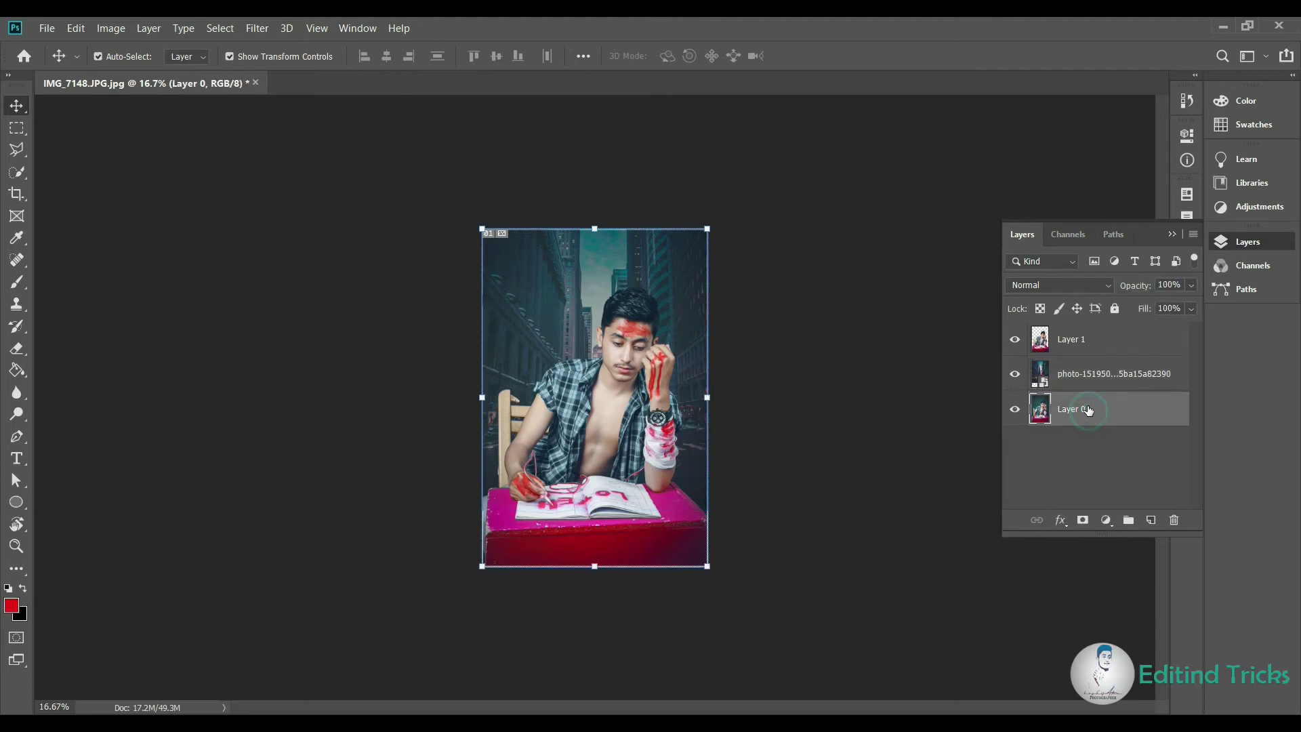
{"action": "right_click", "coordinate": [1078, 409]}
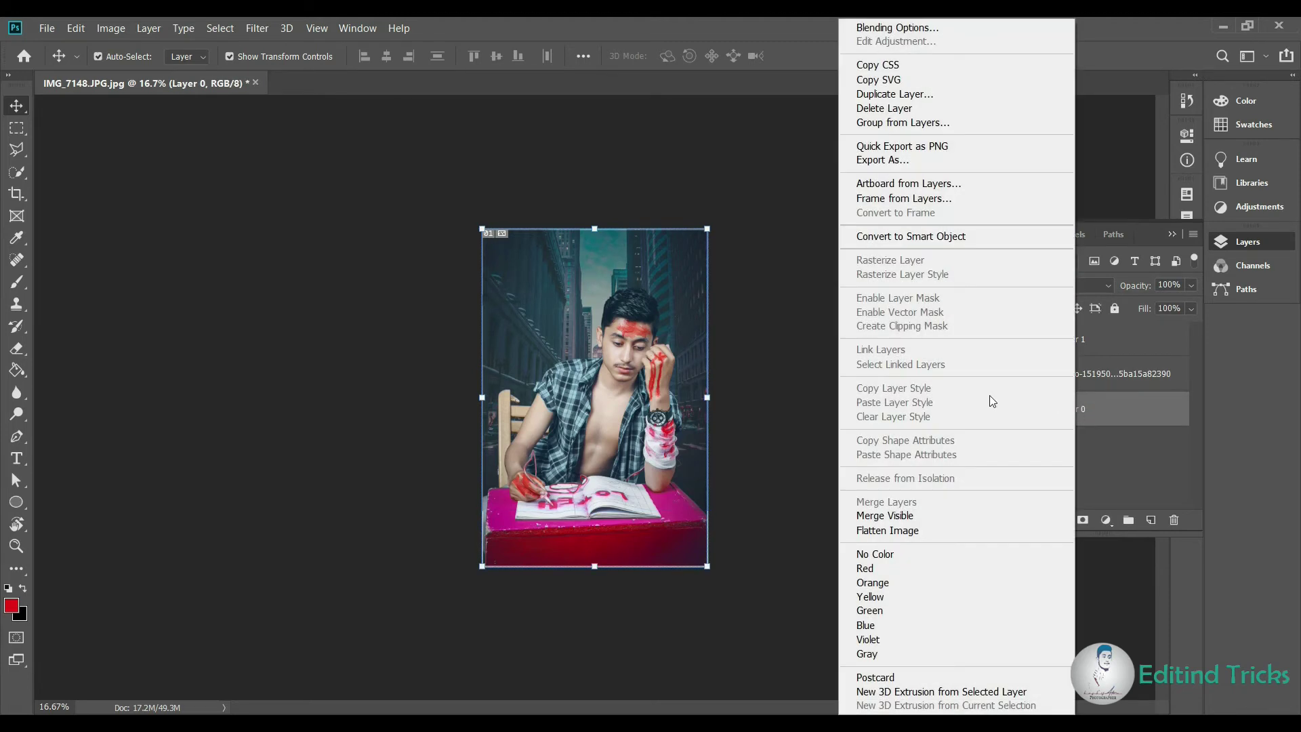
- Merge all visible layers into a single Layer 0
{"action": "left_click", "coordinate": [898, 520]}
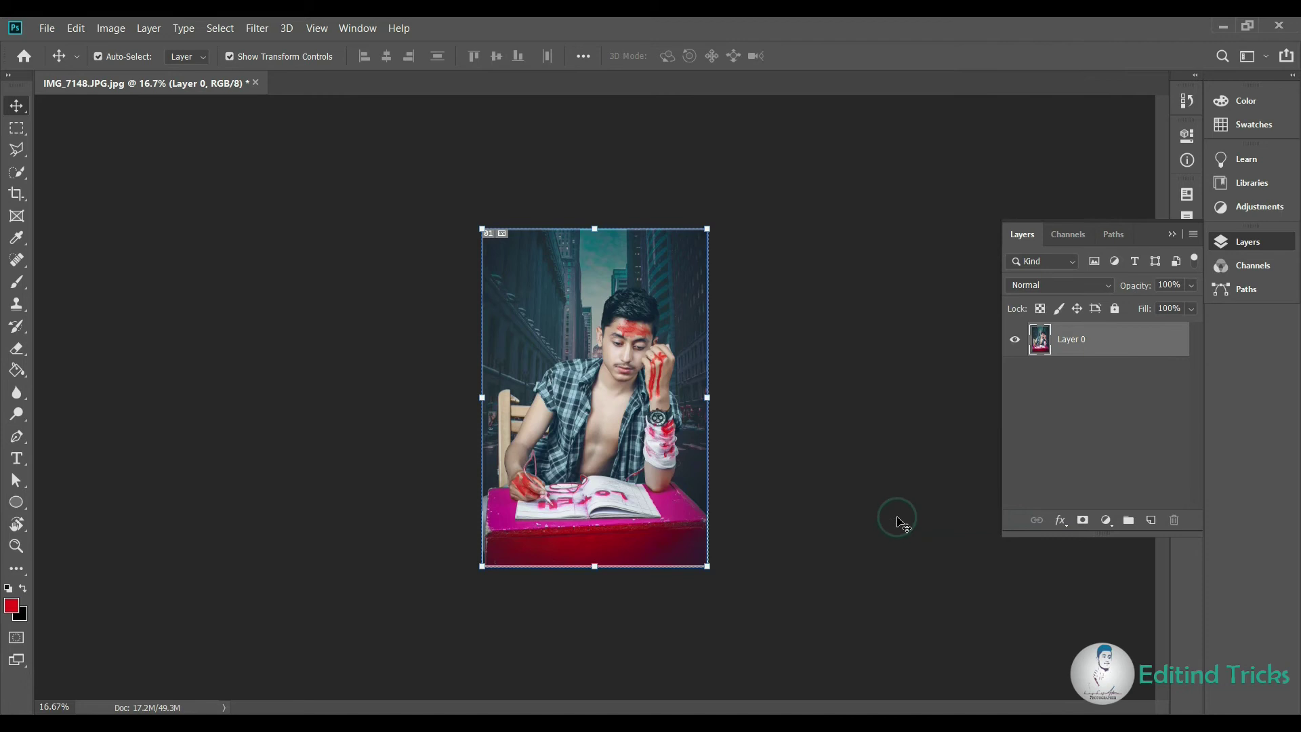
{"action": "key", "text": "ctrl+minus"}
{"action": "key", "text": "ctrl+plus"}
{"action": "left_click", "coordinate": [247, 391]}
- Launch the Camera Raw Filter on the flattened Layer 0
{"action": "left_click", "coordinate": [259, 29]}
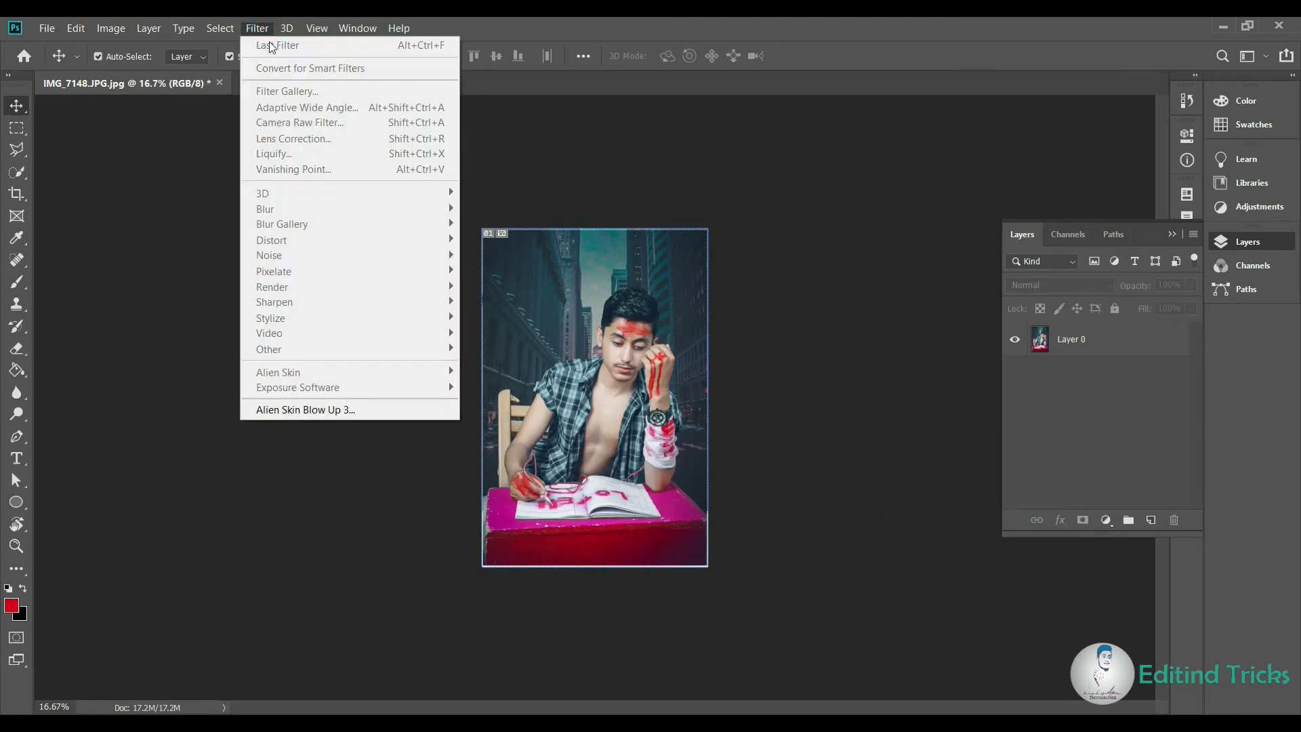
{"action": "left_click", "coordinate": [1057, 341]}
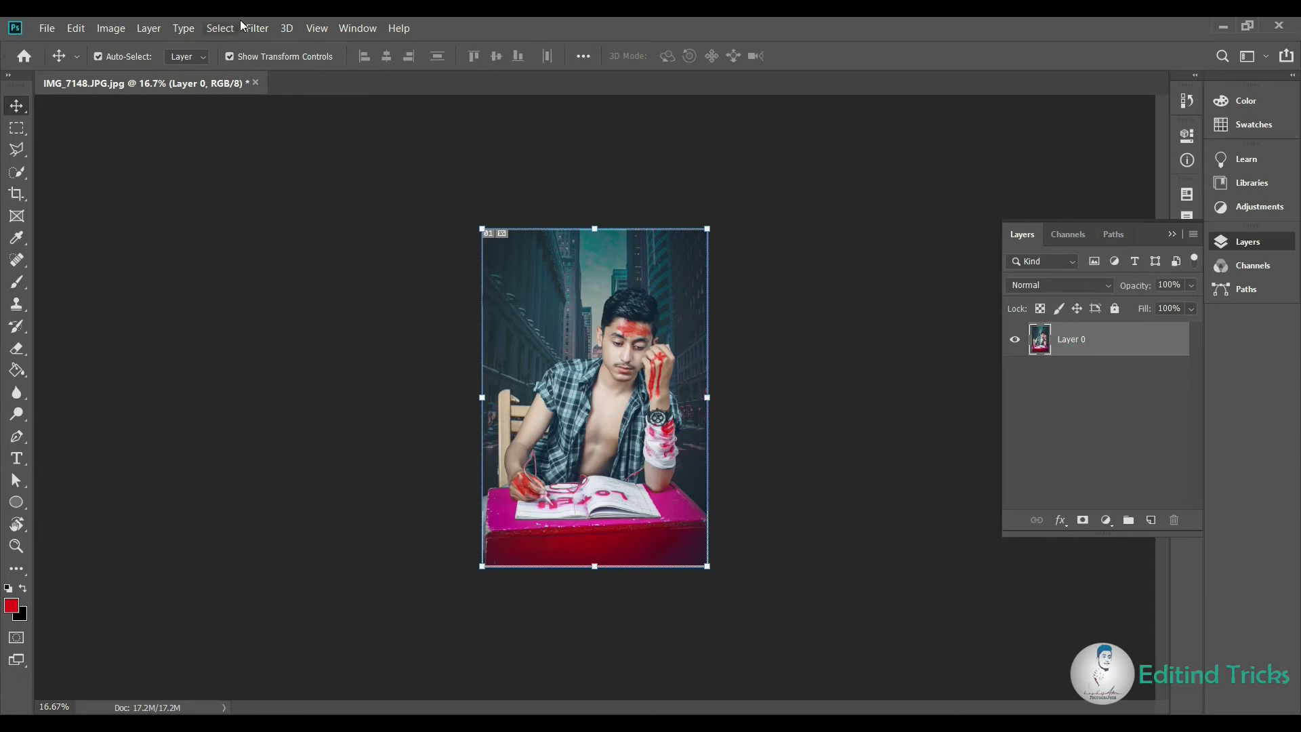
{"action": "left_click", "coordinate": [256, 28]}
{"action": "left_click", "coordinate": [302, 122]}
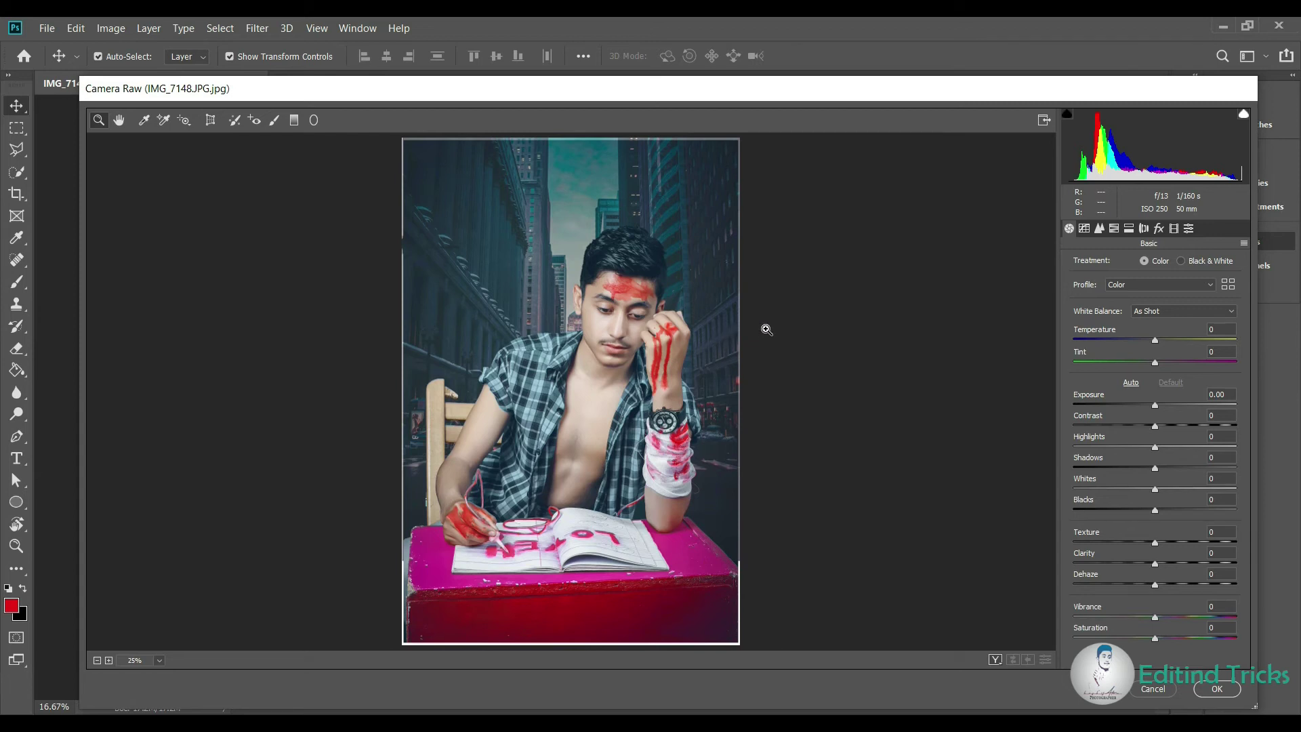
- Preview the KF STUDIO (2), (4), (5) and (7) presets on the composite
{"action": "left_click", "coordinate": [1188, 228]}
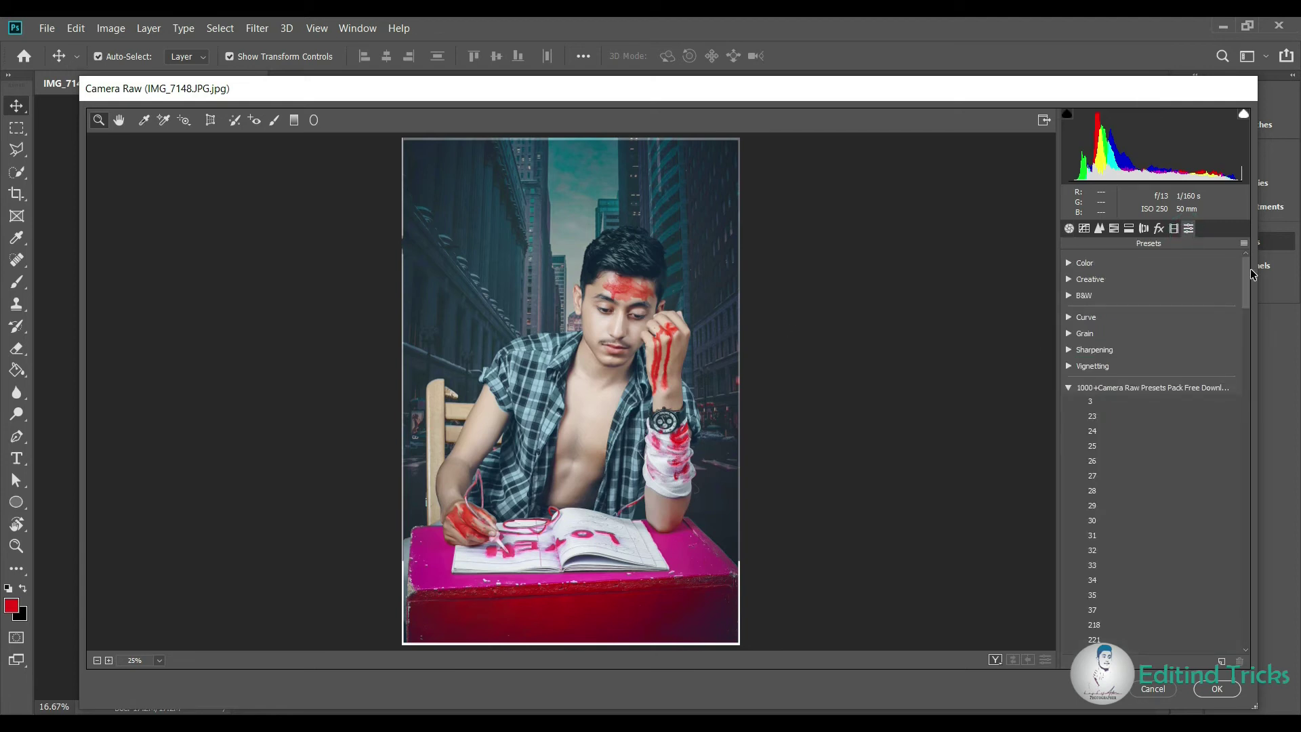
{"action": "left_click_drag", "start_coordinate": [1247, 275], "coordinate": [1254, 588]}
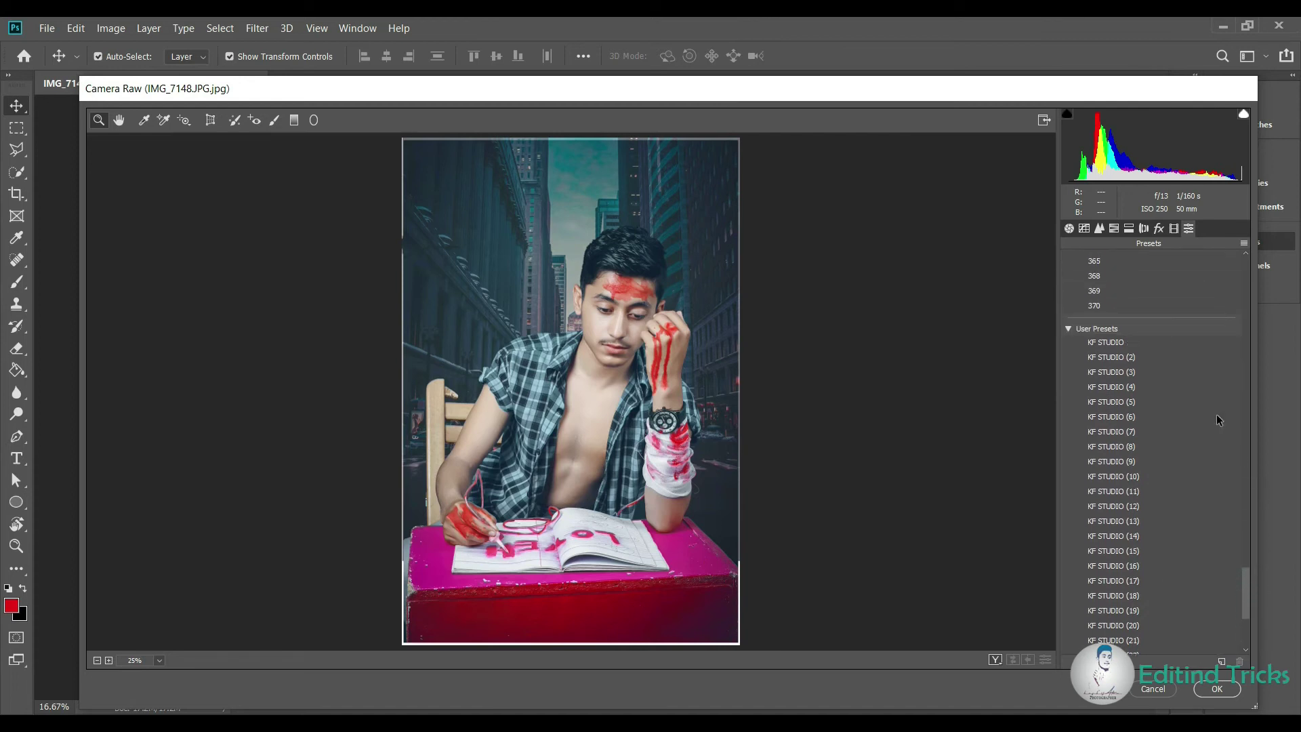
{"action": "left_click", "coordinate": [1135, 358]}
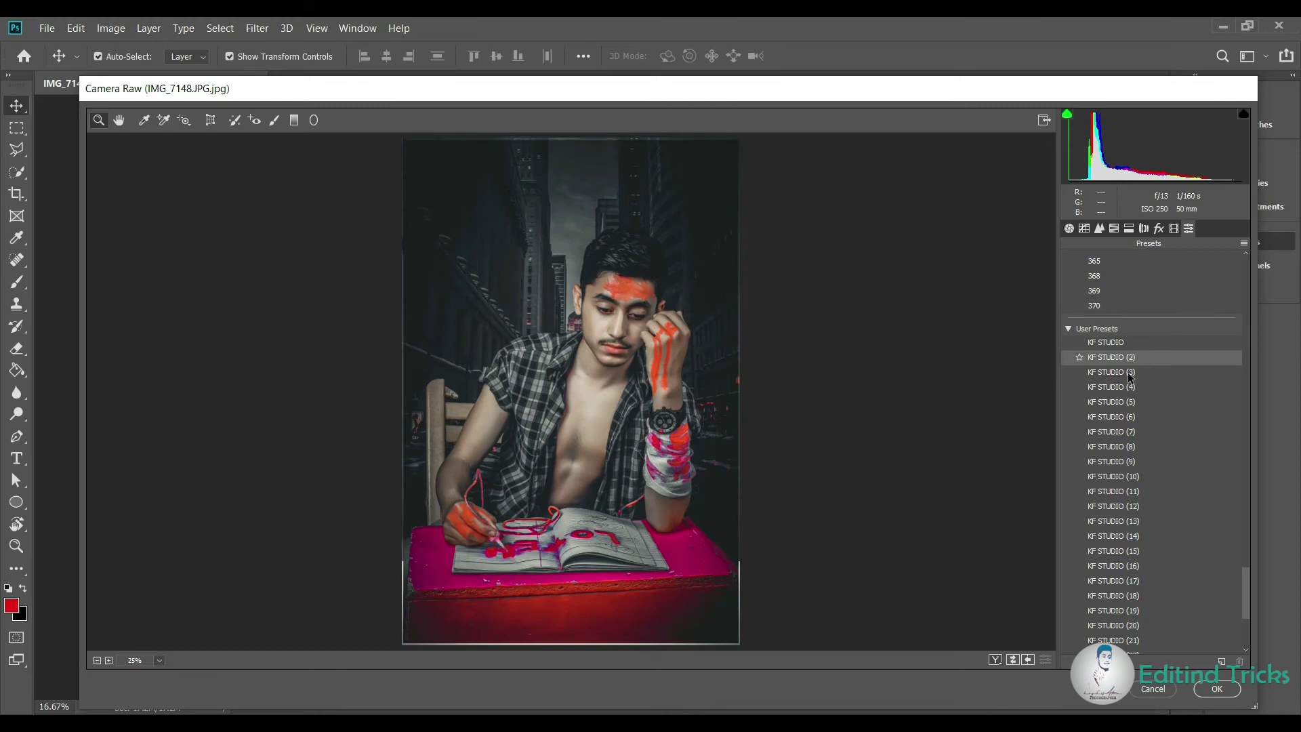
{"action": "left_click", "coordinate": [1128, 384]}
{"action": "left_click", "coordinate": [1127, 404]}
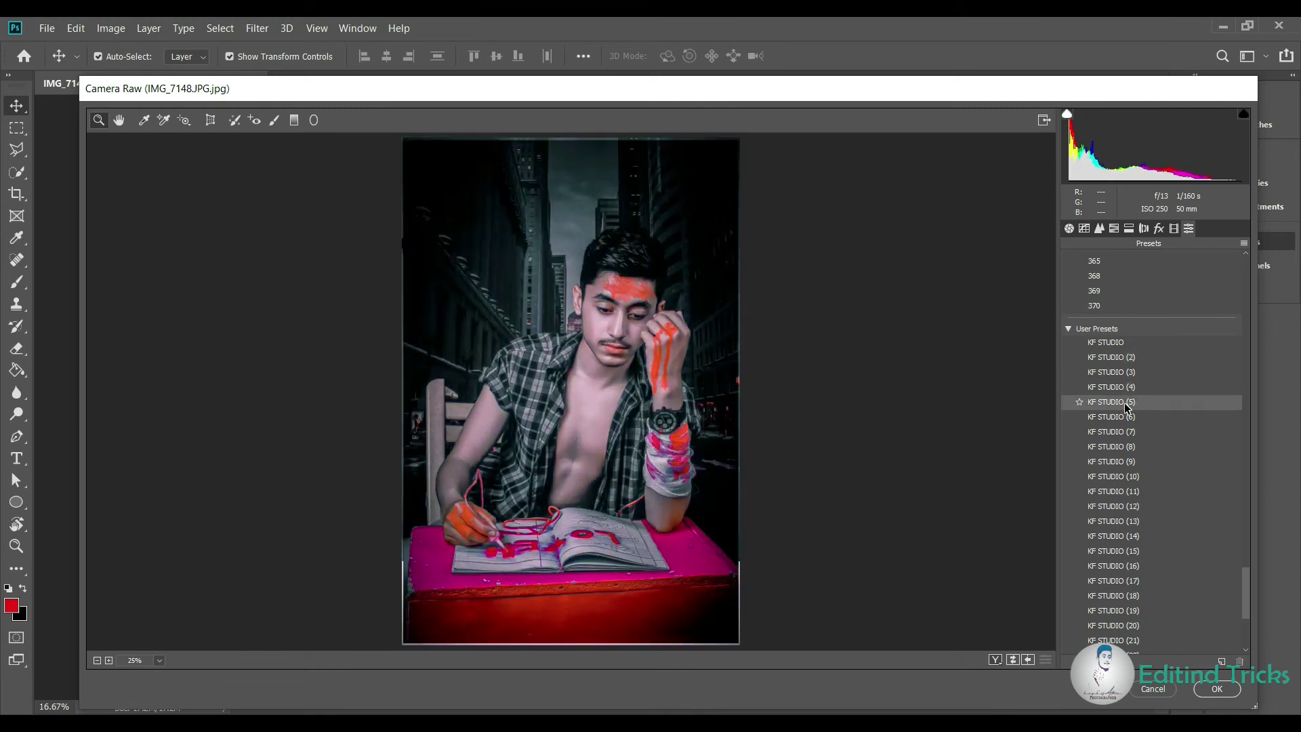
{"action": "left_click", "coordinate": [1133, 433]}
- Scroll the preset list and preview numbered presets, ending on black-and-white preset 259
{"action": "left_click_drag", "start_coordinate": [1246, 580], "coordinate": [1232, 268]}
{"action": "scroll", "coordinate": [1225, 271], "scroll_direction": "up", "scroll_amount": 1}
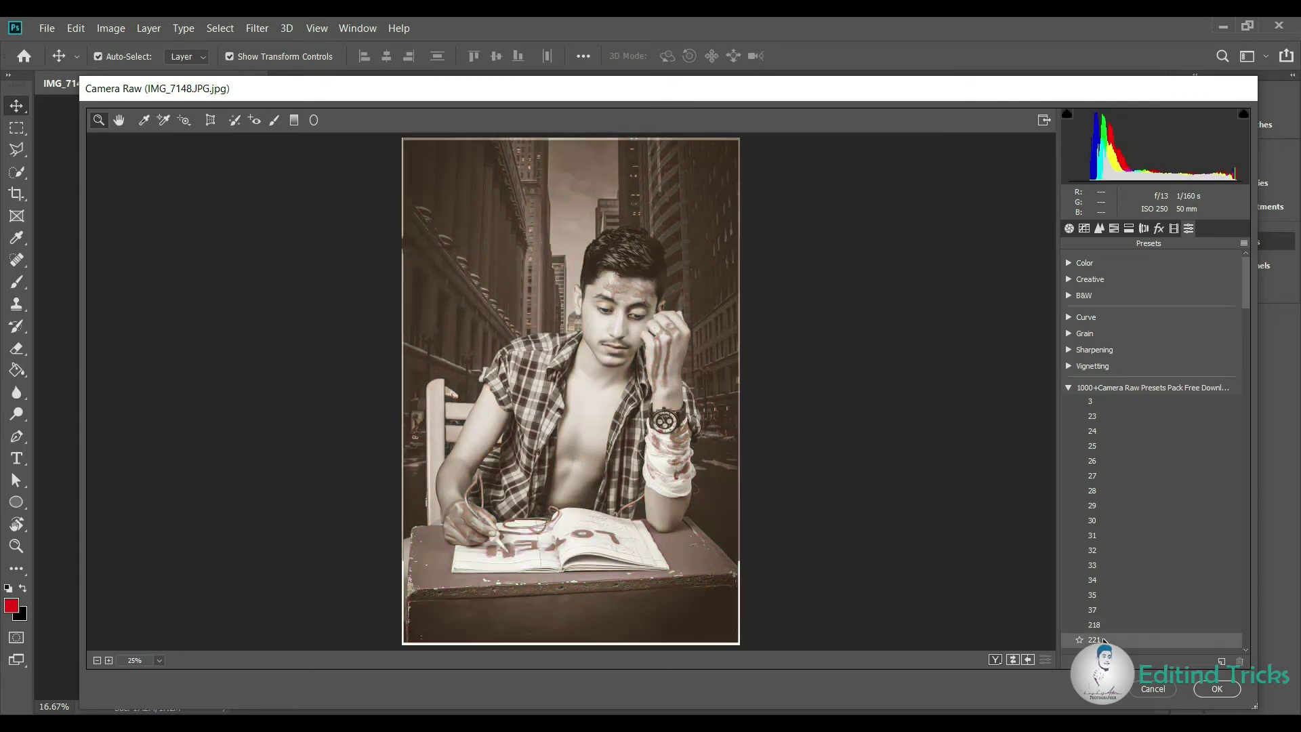
{"action": "scroll", "coordinate": [1114, 622], "scroll_direction": "down", "scroll_amount": 2}
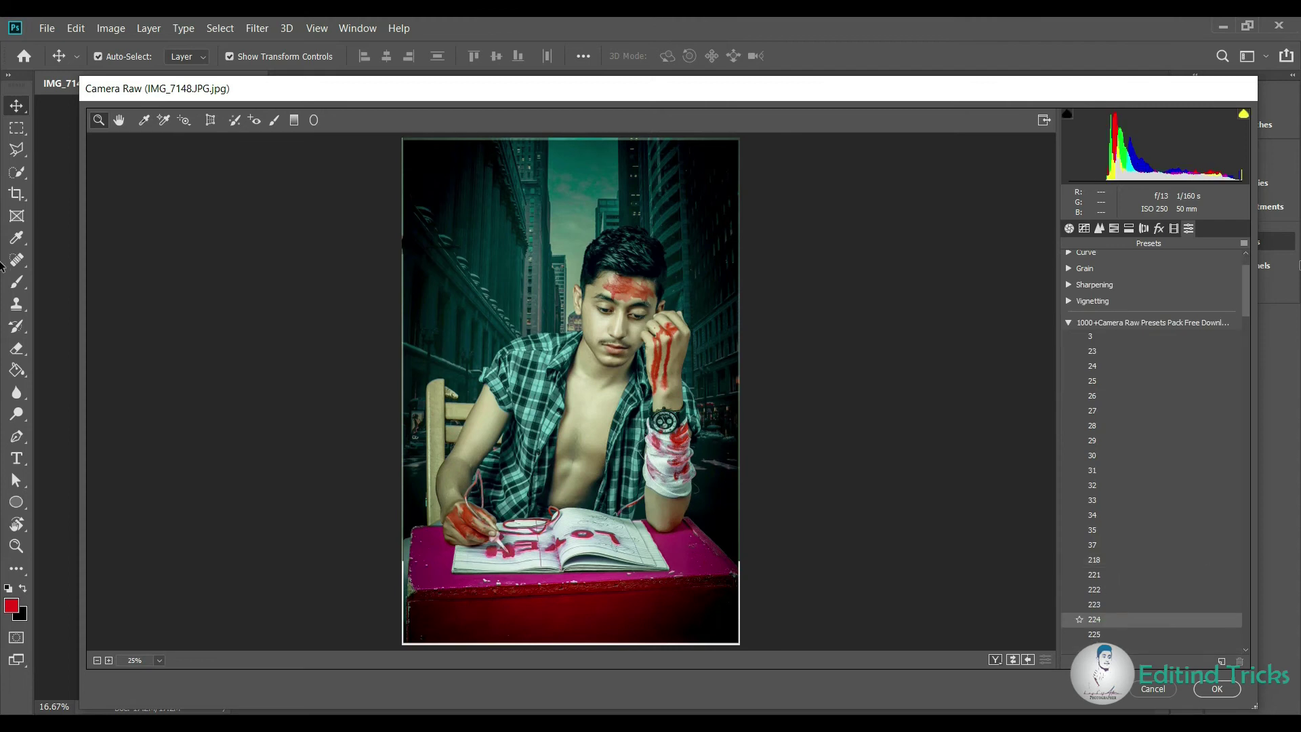
{"action": "left_click", "coordinate": [1250, 281]}
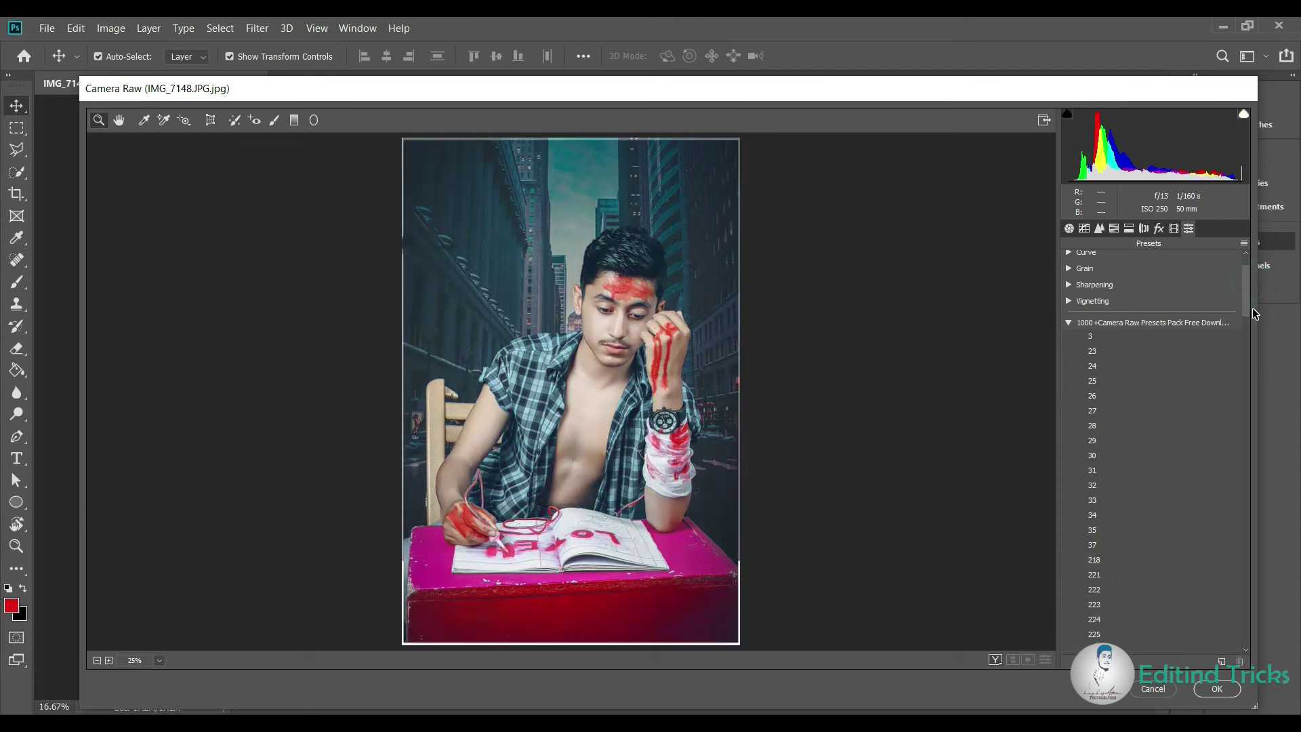
{"action": "left_click_drag", "start_coordinate": [1245, 298], "coordinate": [1245, 363]}
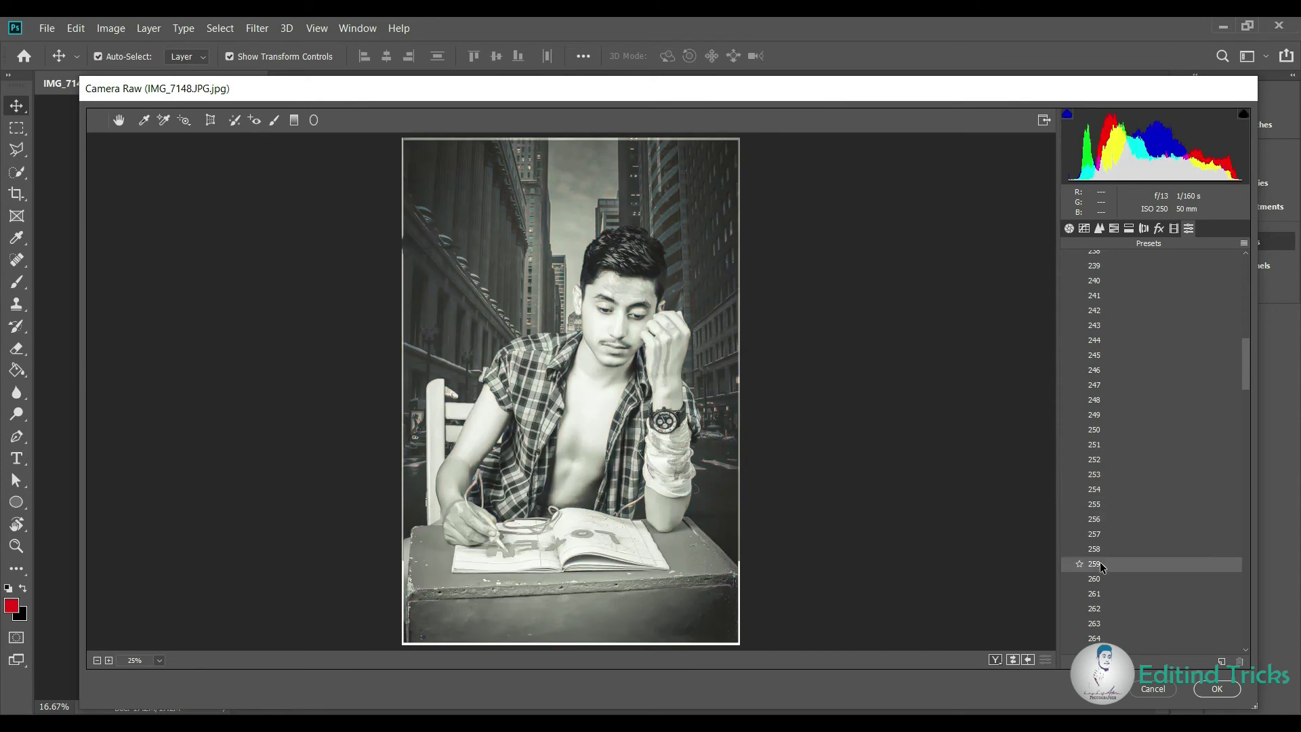
- Load the face Whitening settings file, compare before and after, and return to the Basic panel
{"action": "left_click", "coordinate": [1243, 243]}
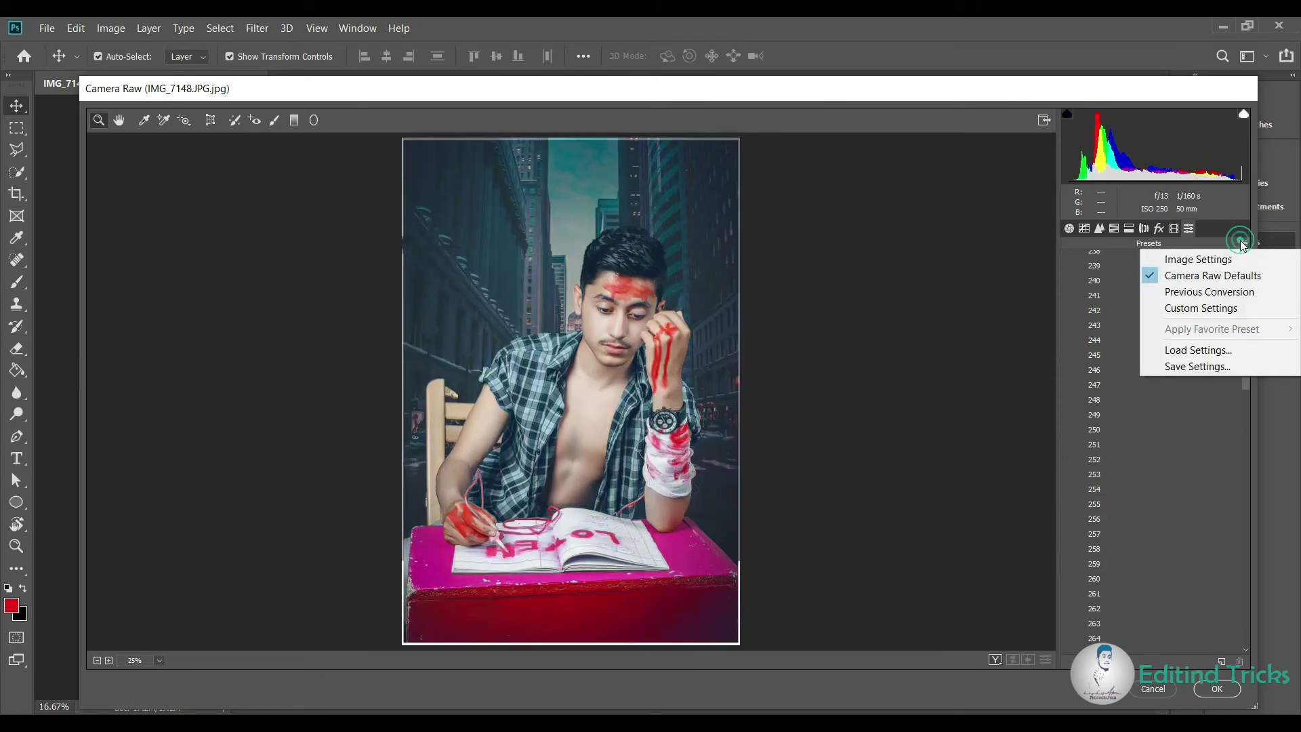
{"action": "left_click", "coordinate": [1197, 350]}
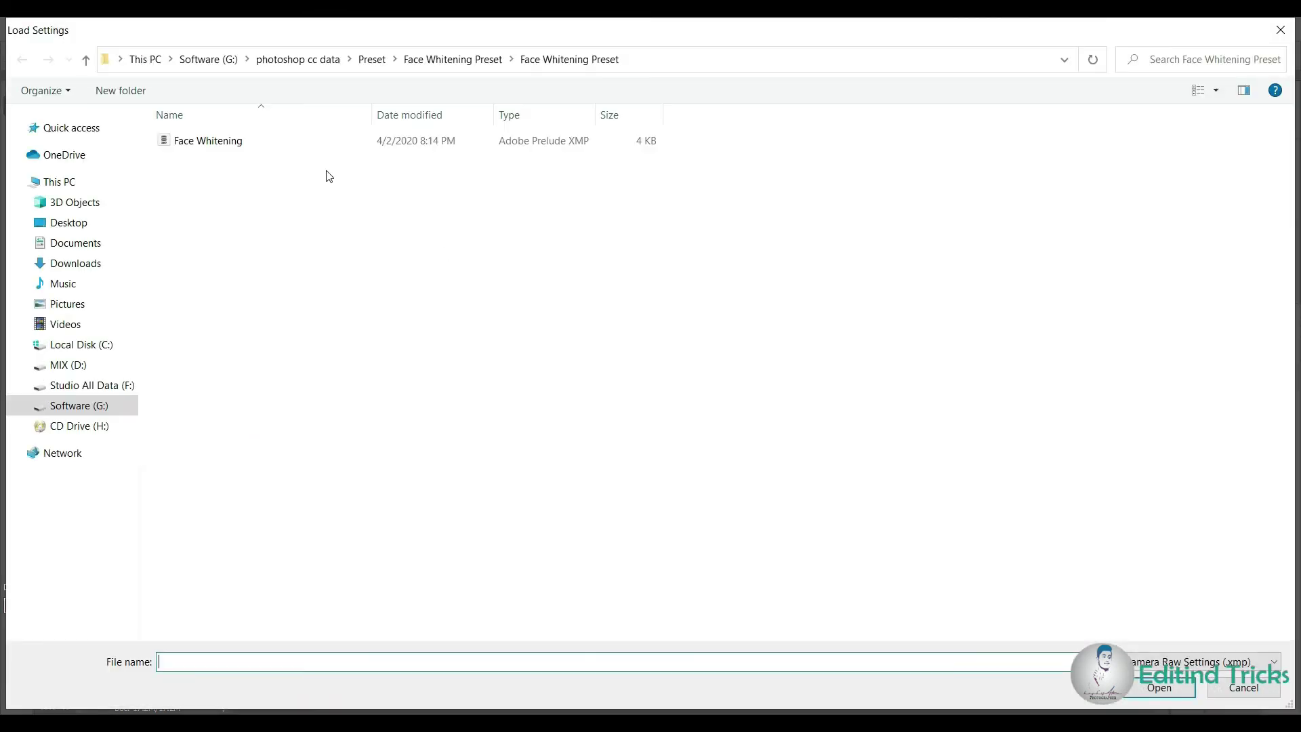
{"action": "double_click", "coordinate": [212, 139]}
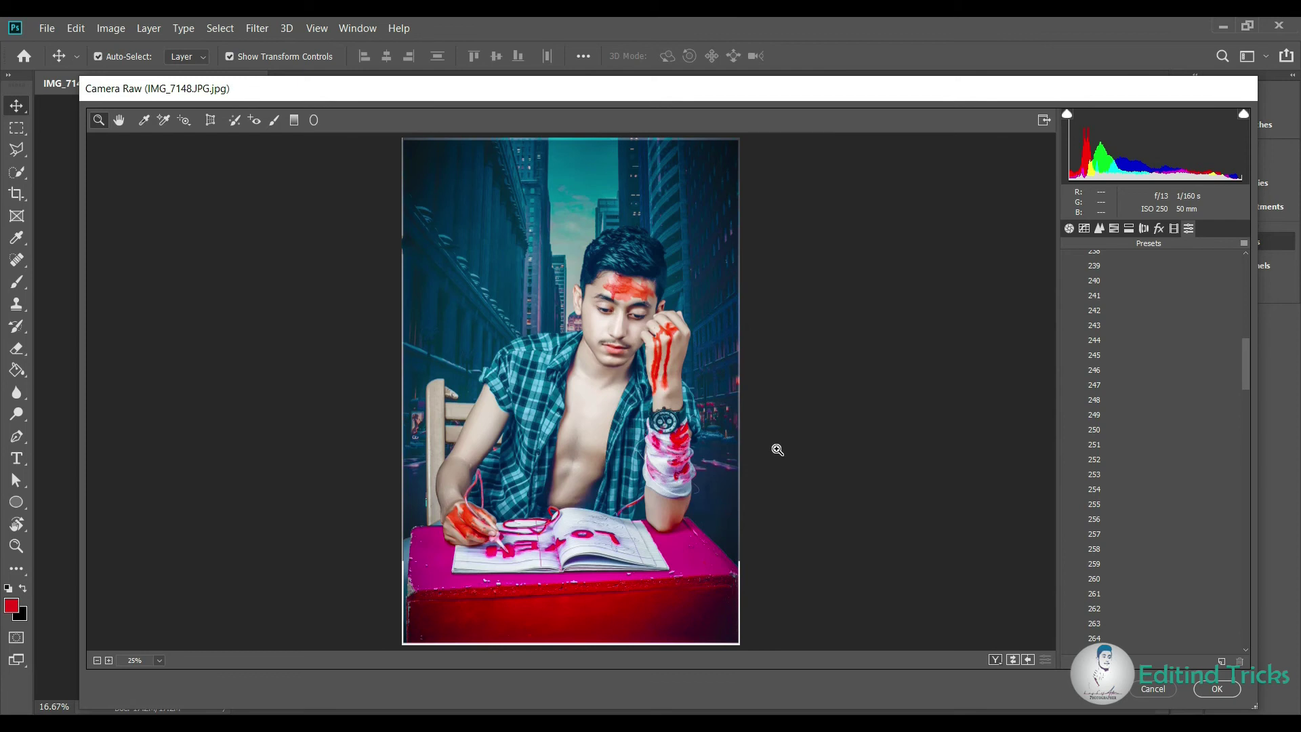
{"action": "key", "text": "ctrl+z"}
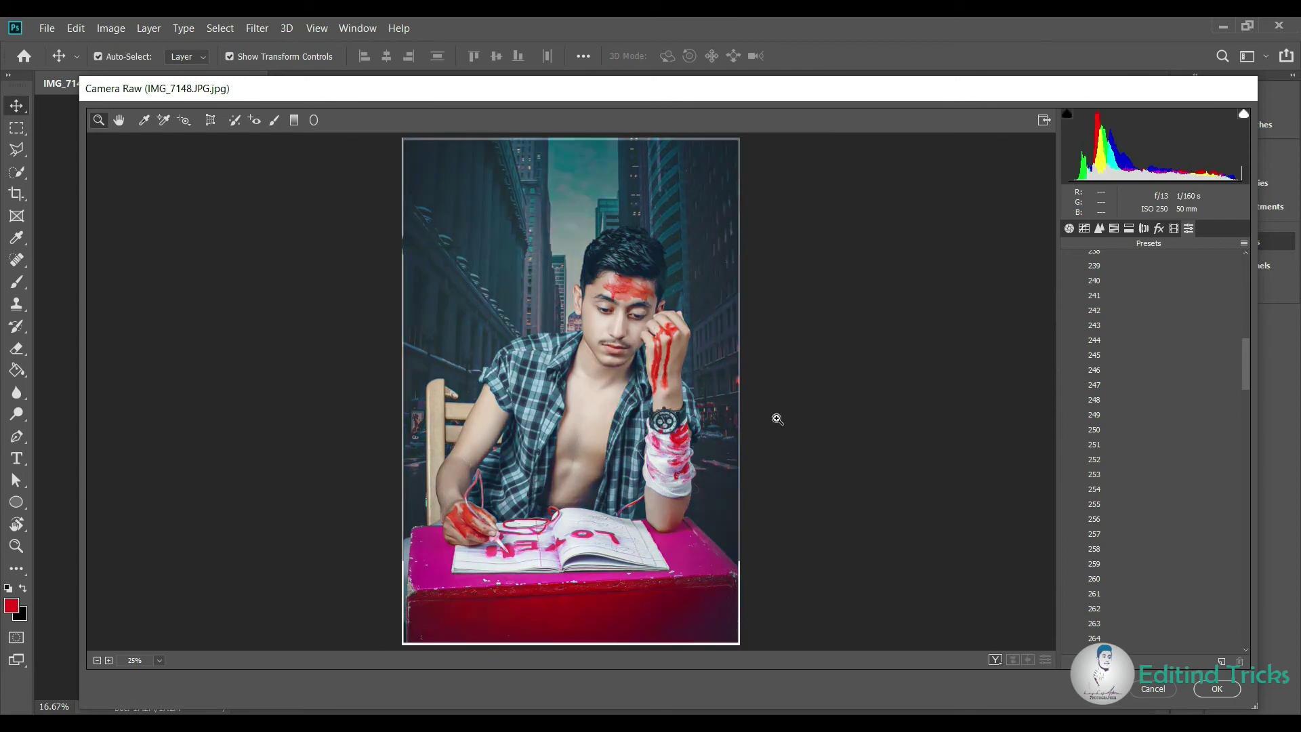
{"action": "left_click", "coordinate": [1069, 229]}
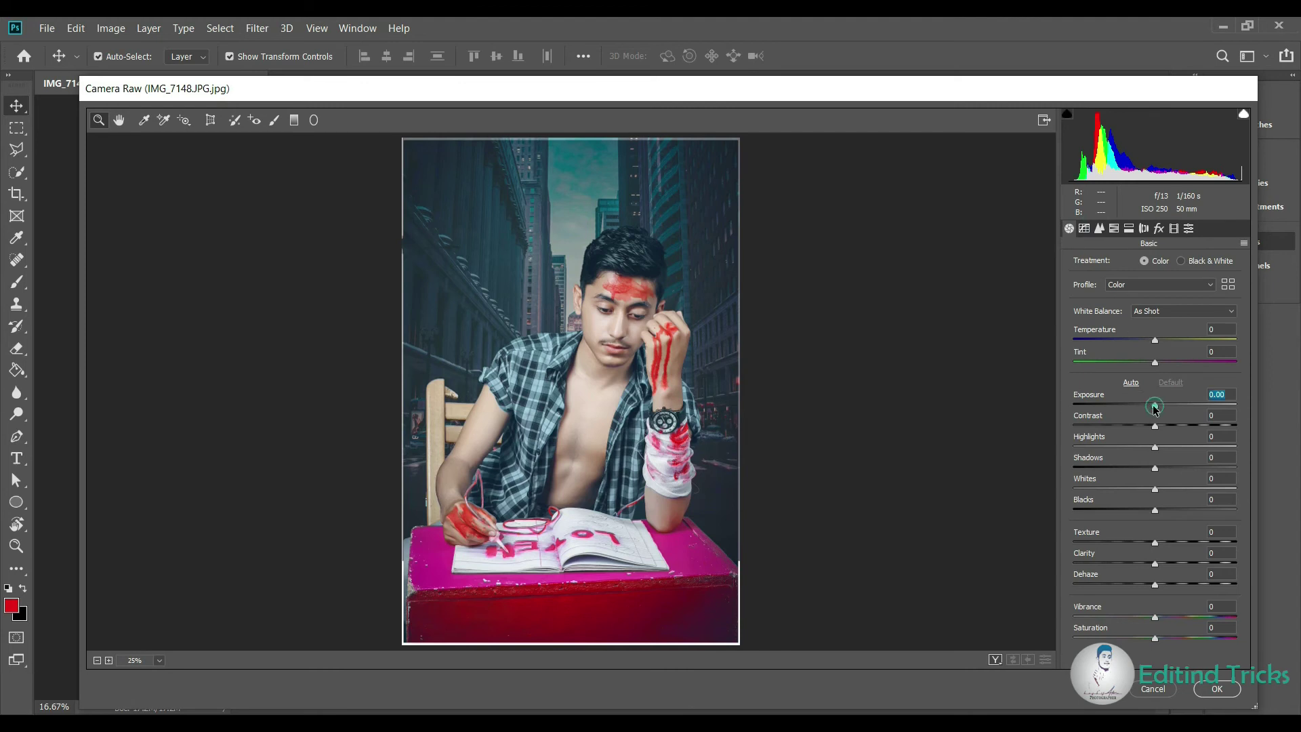
- Set Exposure to -0.15 and Vibrance to +23, then show the HSL Hue sliders
{"action": "left_click_drag", "start_coordinate": [1155, 405], "coordinate": [1152, 405]}
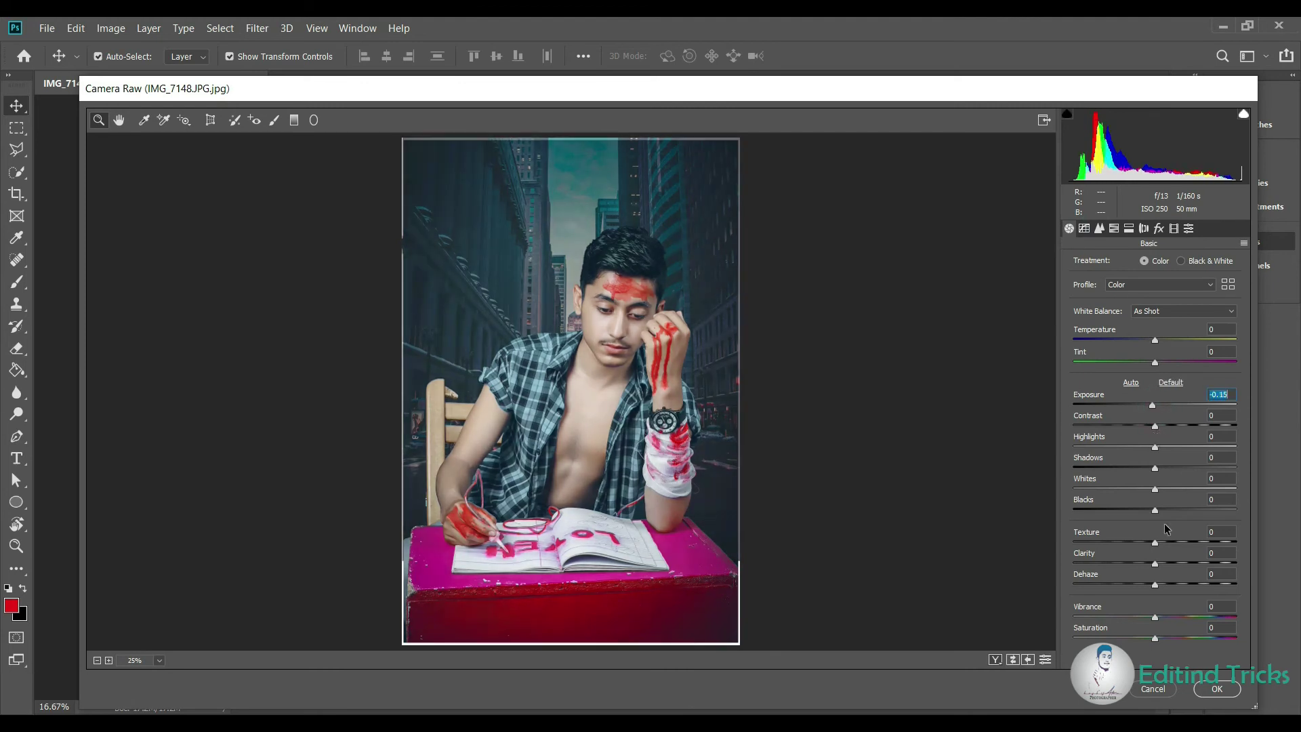
{"action": "left_click", "coordinate": [1155, 617]}
{"action": "left_click_drag", "start_coordinate": [1164, 618], "coordinate": [1160, 639]}
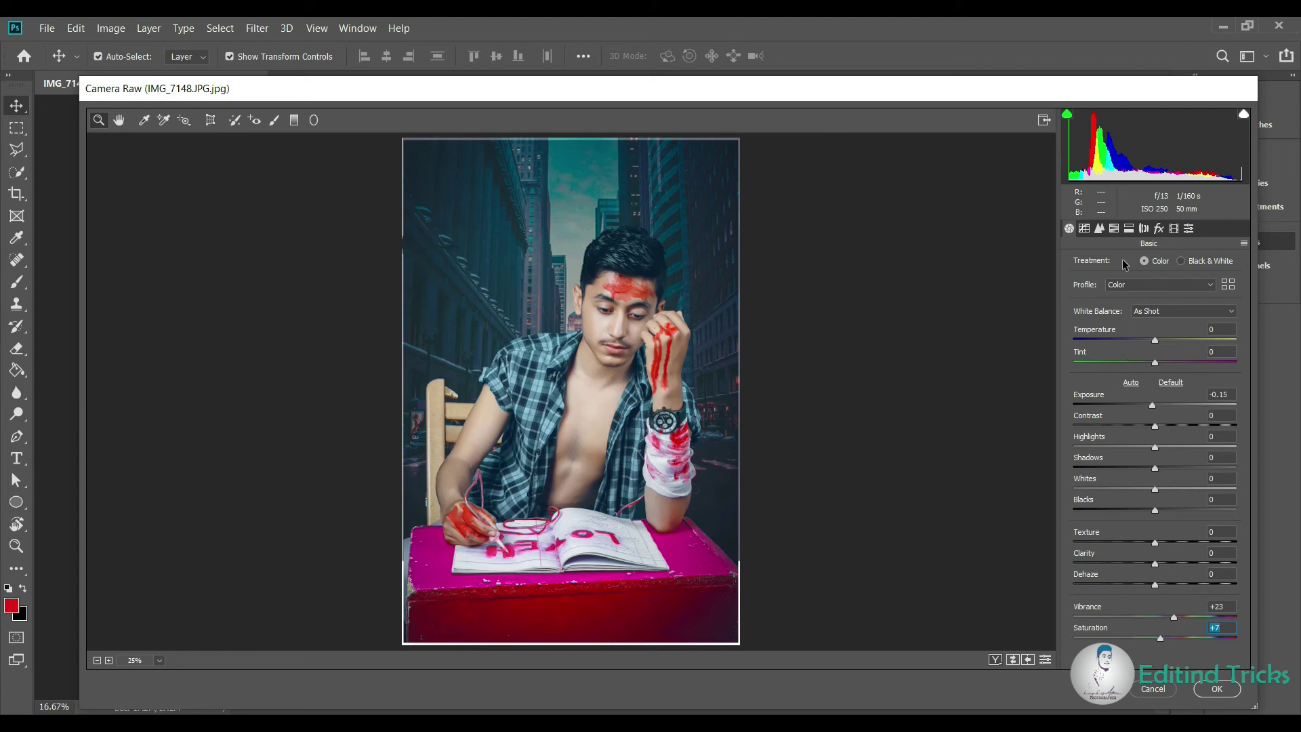
{"action": "left_click", "coordinate": [1099, 229]}
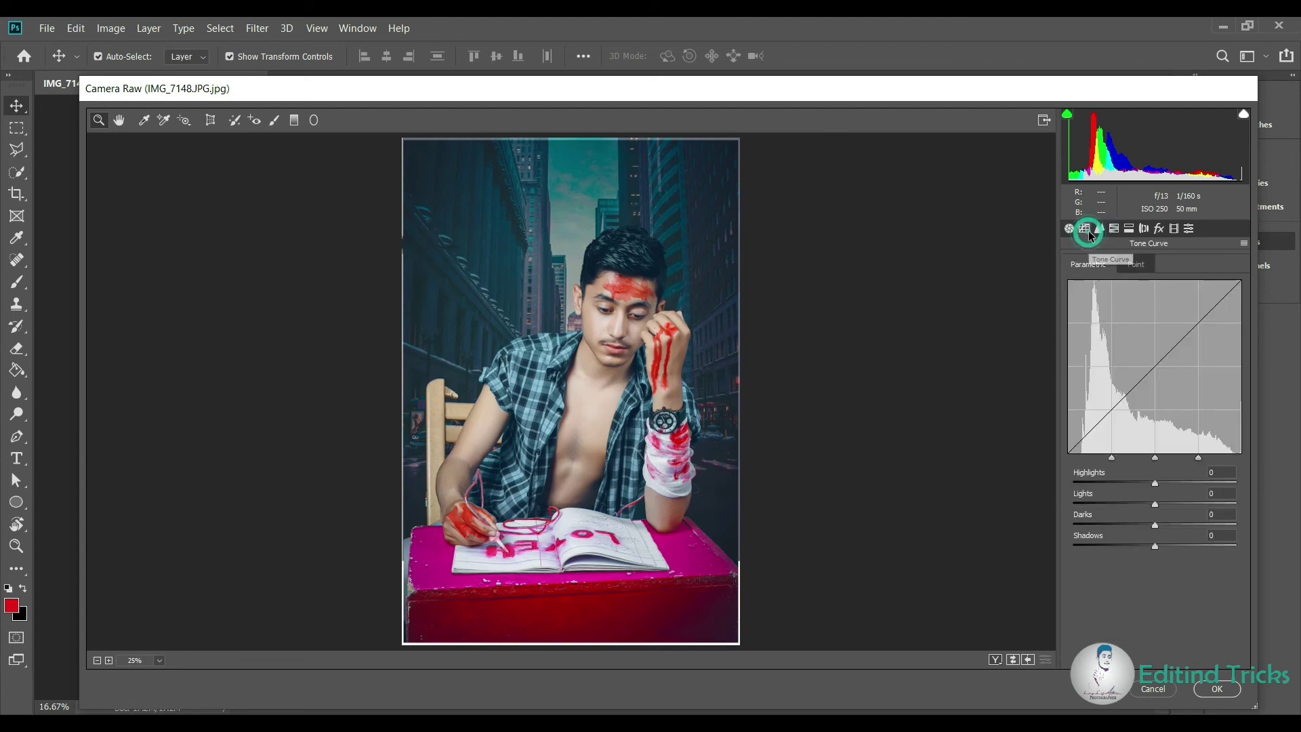
{"action": "left_click", "coordinate": [1086, 269]}
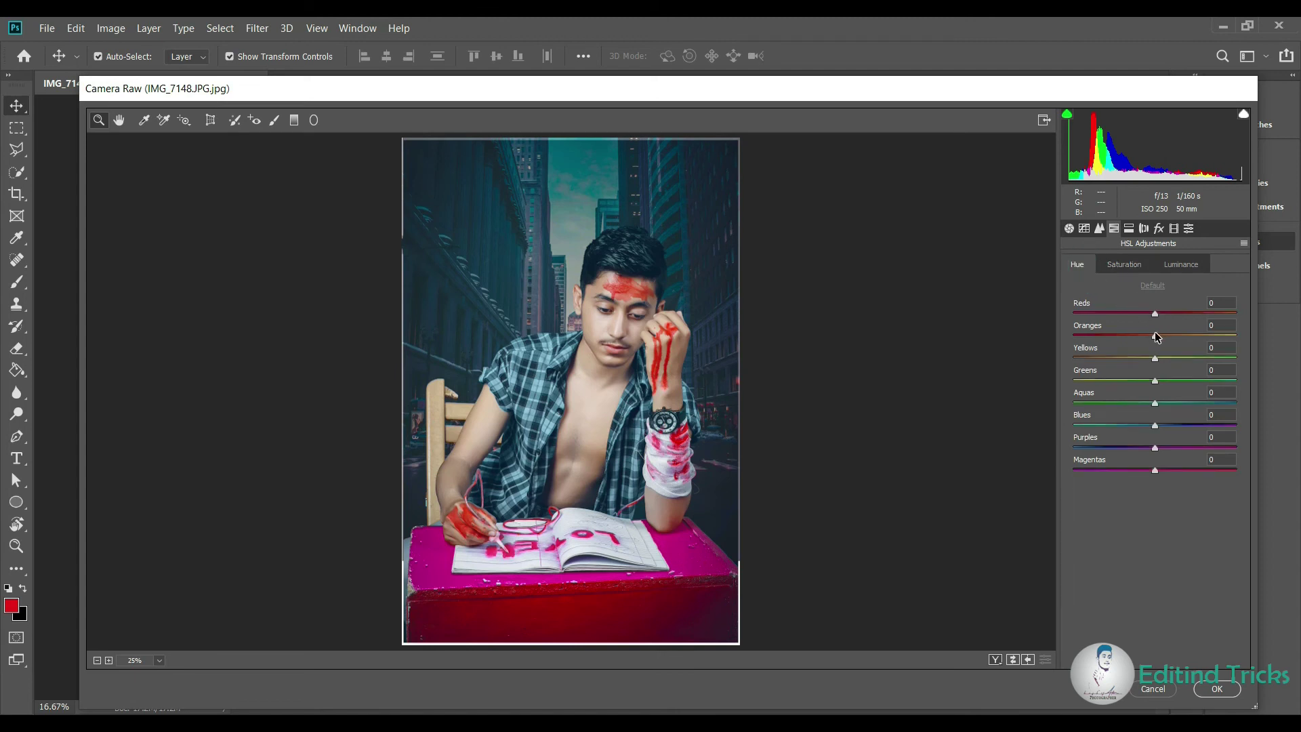
- Shift the HSL hues of the oranges and blues toward teal
{"action": "mouse_move", "coordinate": [1154, 335]}
{"action": "left_mouse_down"}
{"action": "mouse_move", "coordinate": [1109, 337]}
{"action": "mouse_move", "coordinate": [1158, 336]}
{"action": "mouse_move", "coordinate": [1110, 361]}
{"action": "mouse_move", "coordinate": [1105, 382]}
{"action": "mouse_move", "coordinate": [1204, 404]}
{"action": "mouse_move", "coordinate": [1196, 426]}
{"action": "mouse_move", "coordinate": [1134, 431]}
{"action": "left_mouse_up"}
{"action": "double_click", "coordinate": [1154, 427]}
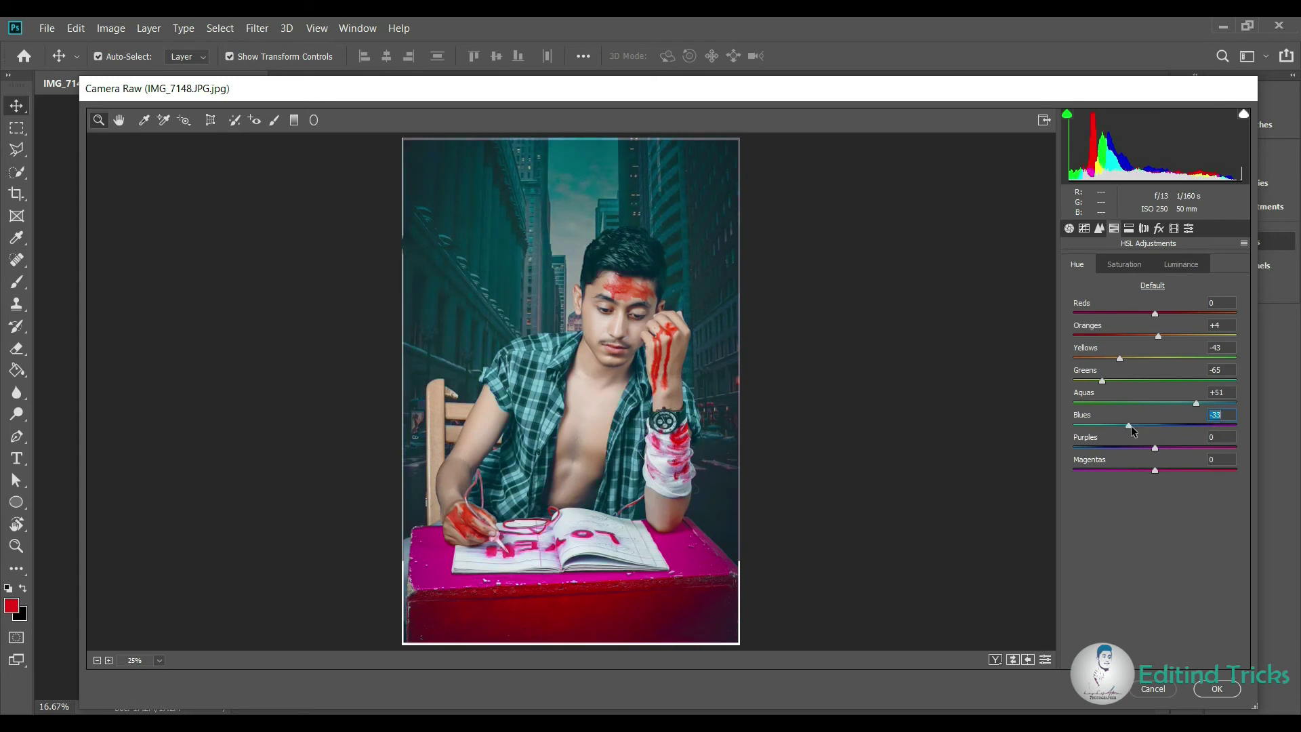
{"action": "left_click", "coordinate": [1137, 426]}
- Boost Yellows saturation to +51 and raise Aquas saturation
{"action": "left_click", "coordinate": [1154, 445]}
{"action": "left_click", "coordinate": [1124, 263]}
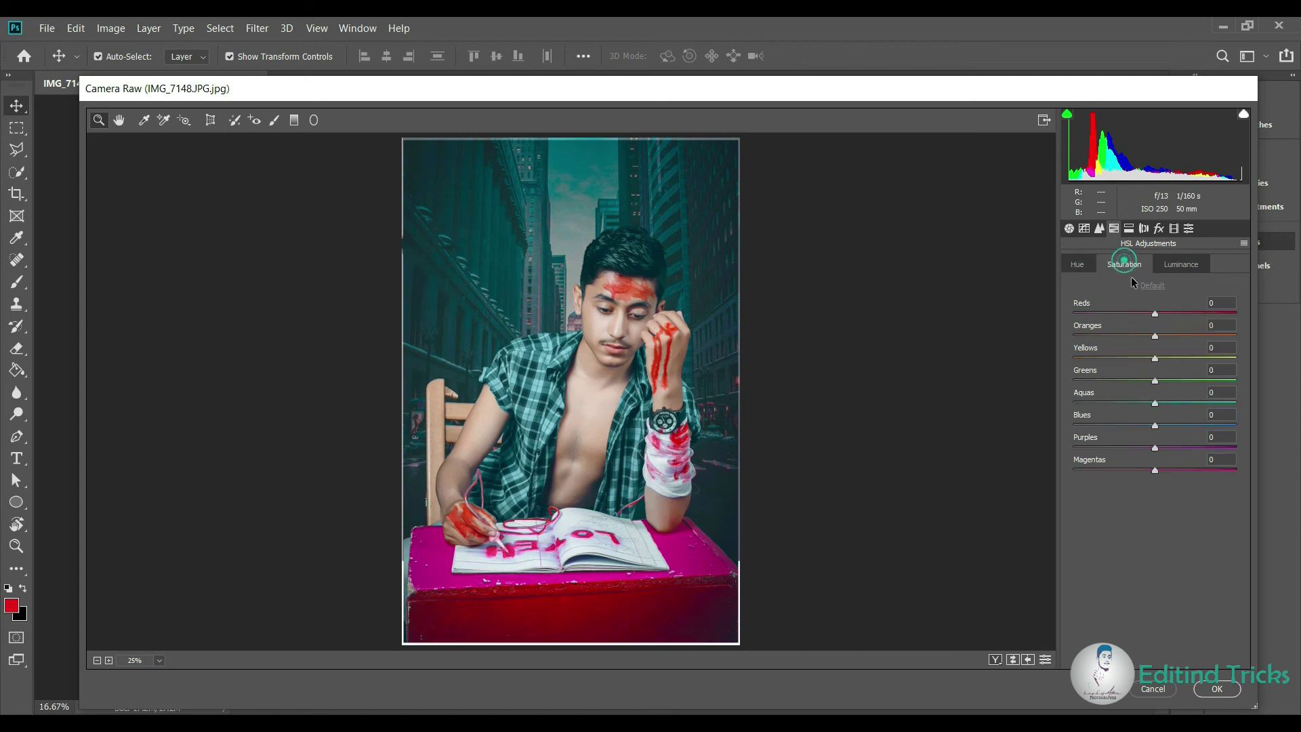
{"action": "left_click_drag", "start_coordinate": [1155, 358], "coordinate": [1197, 358]}
{"action": "mouse_move", "coordinate": [1155, 403]}
{"action": "left_mouse_down"}
{"action": "mouse_move", "coordinate": [1194, 403]}
{"action": "mouse_move", "coordinate": [1184, 425]}
{"action": "left_mouse_up"}
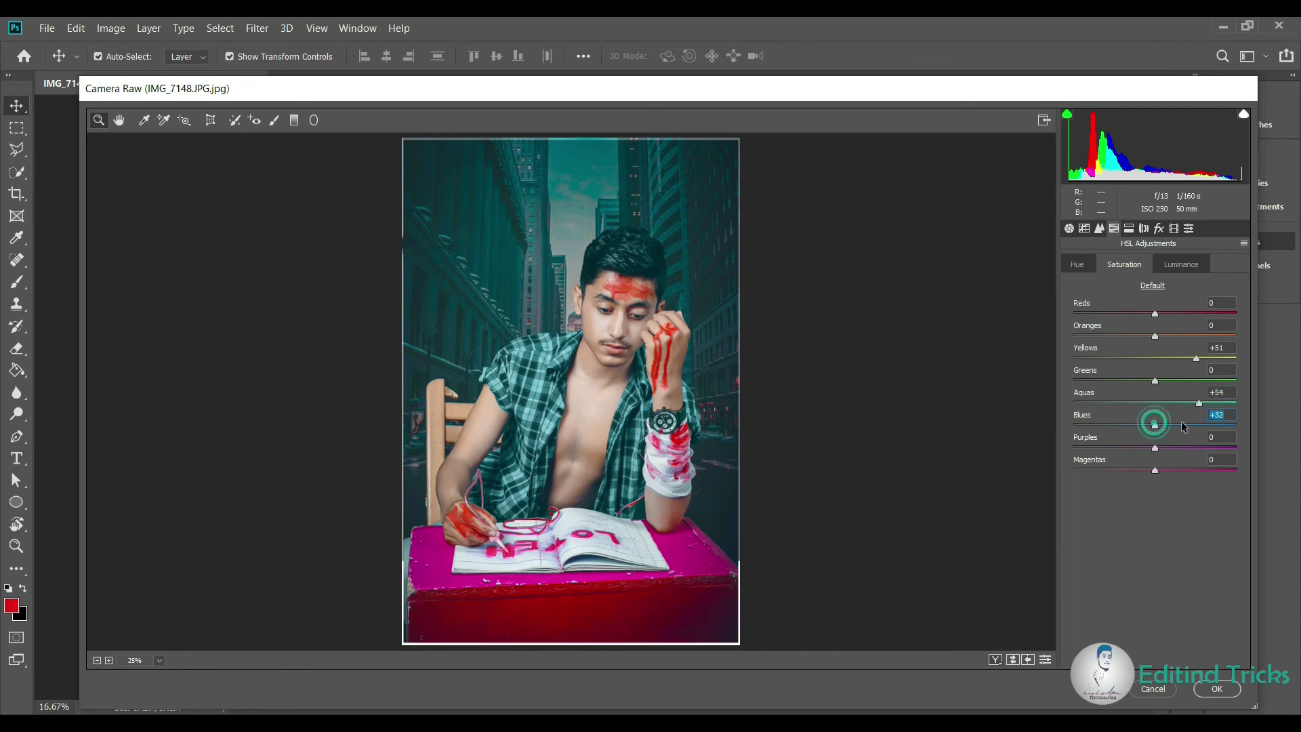
- Cut Greens luminance to -16 and apply the Camera Raw grade
{"action": "left_click", "coordinate": [1180, 265]}
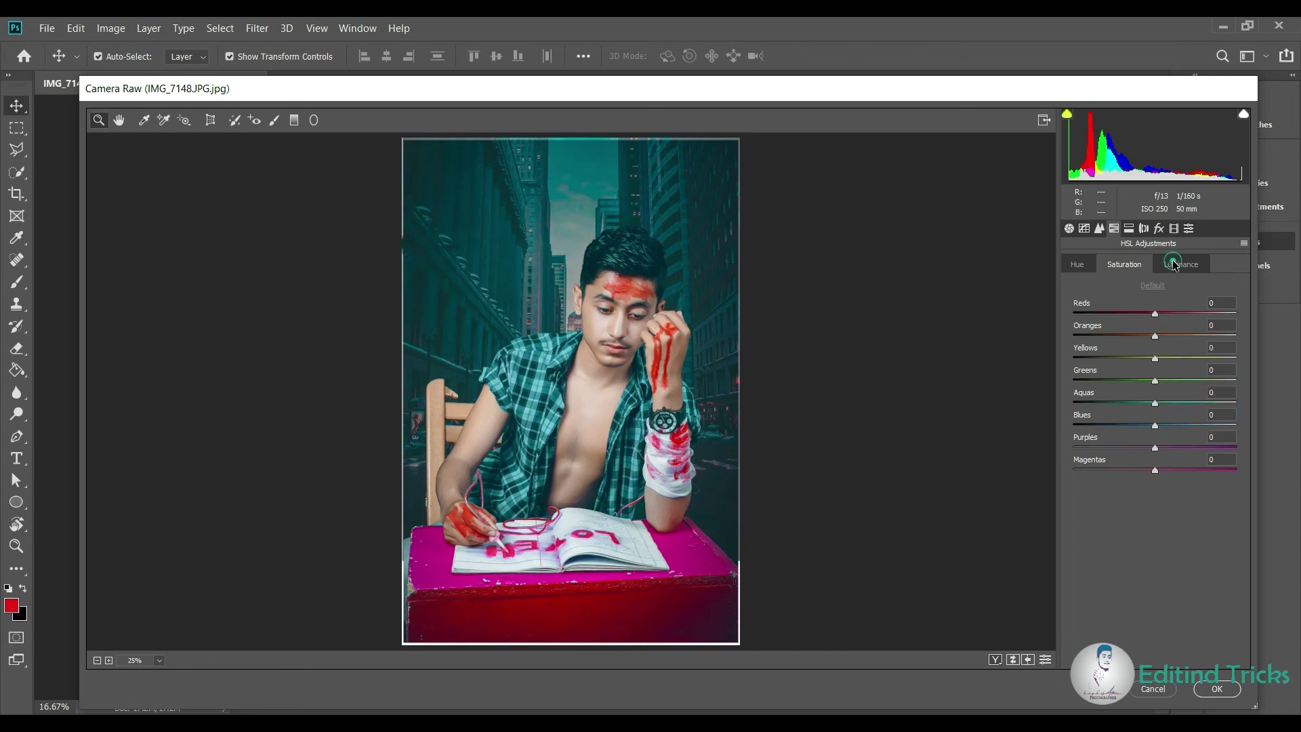
{"action": "left_click_drag", "start_coordinate": [1156, 380], "coordinate": [1143, 380]}
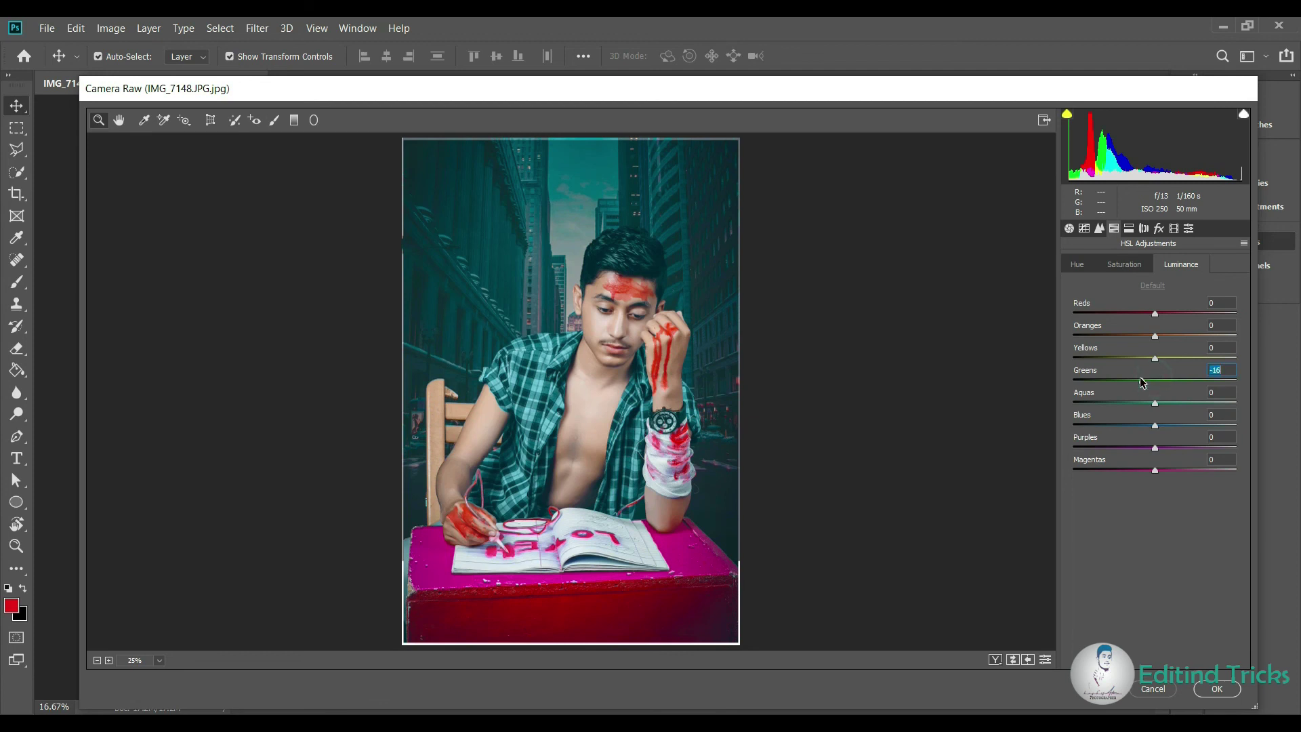
{"action": "left_click", "coordinate": [1216, 688]}
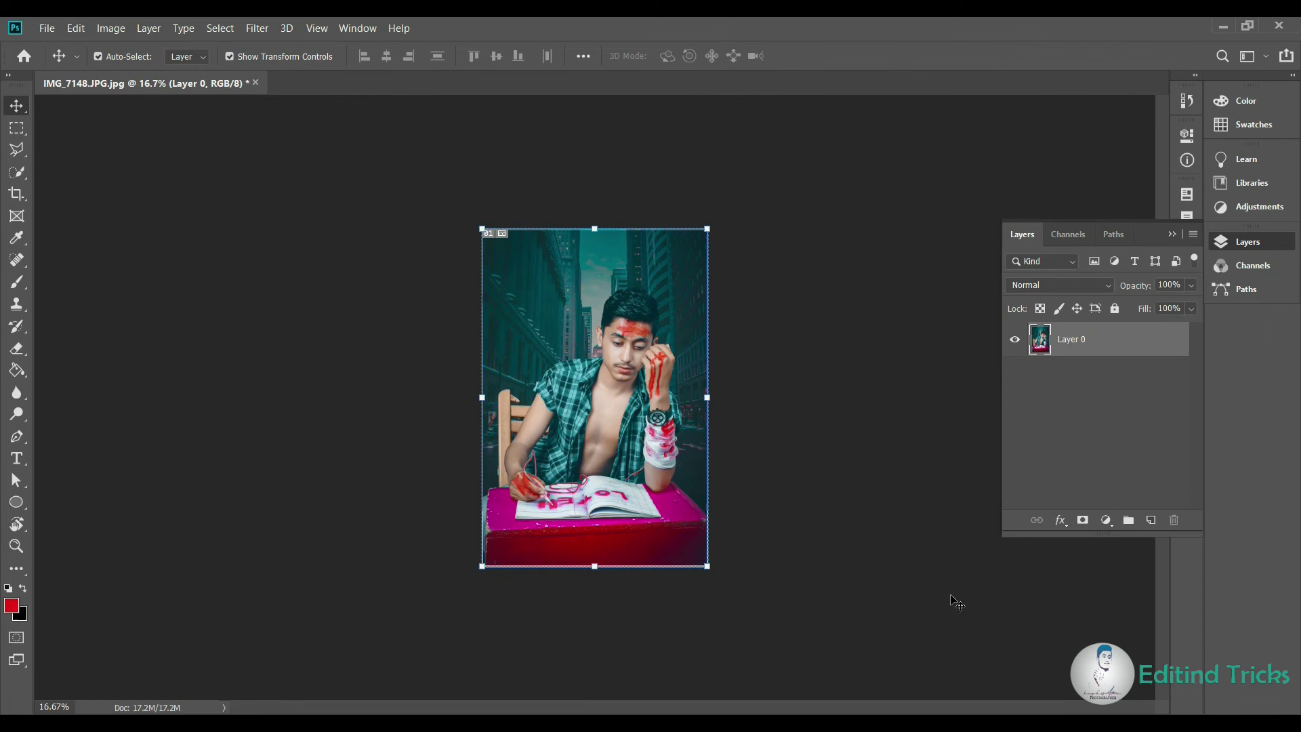
- Add a Stroke effect to Layer 0 through its Blending Options
{"action": "left_click", "coordinate": [860, 520]}
{"action": "key", "text": "ctrl+plus"}
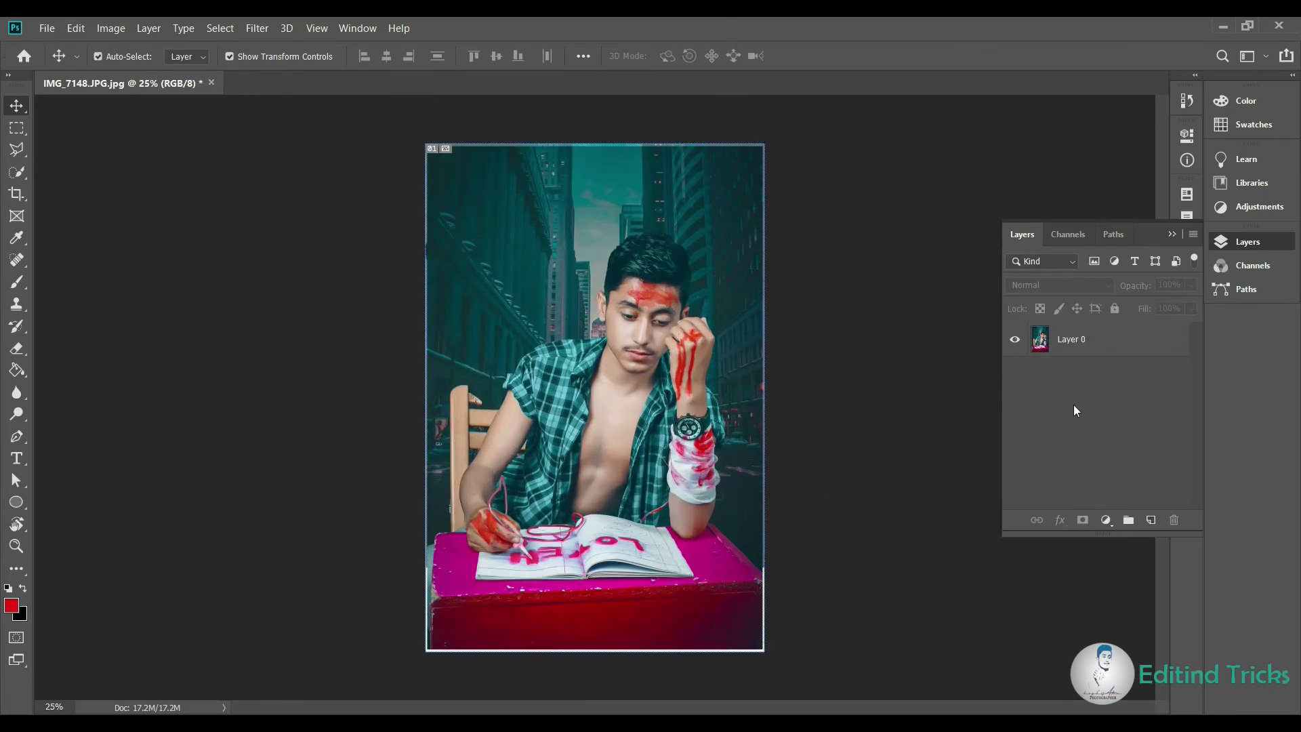
{"action": "right_click", "coordinate": [1088, 344]}
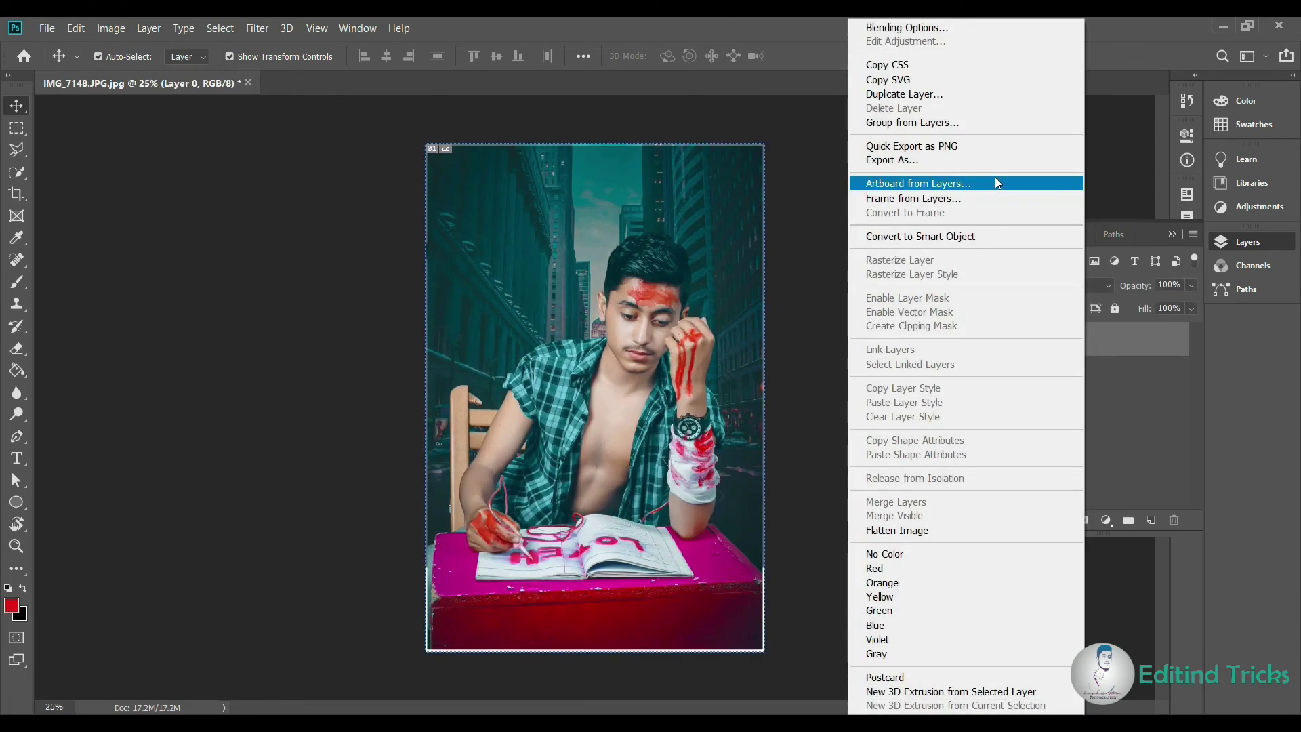
{"action": "left_click", "coordinate": [900, 38]}
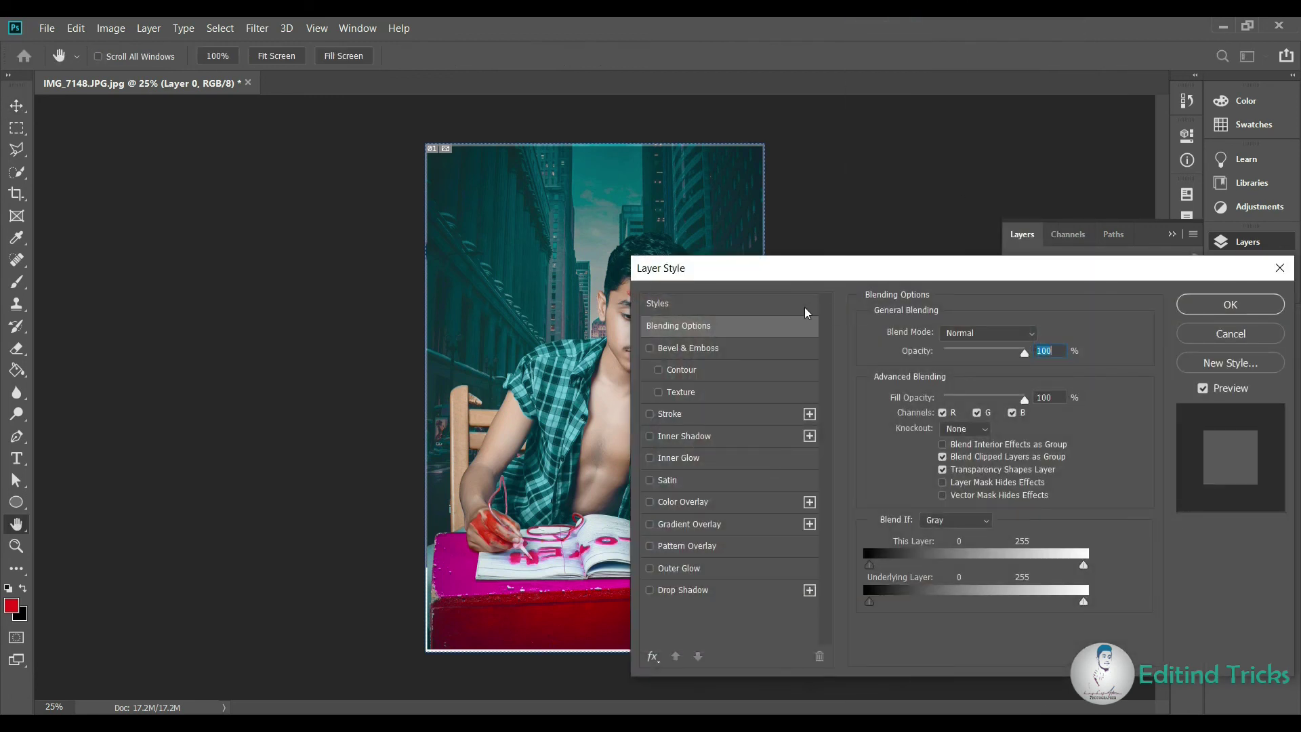
{"action": "left_click", "coordinate": [678, 416]}
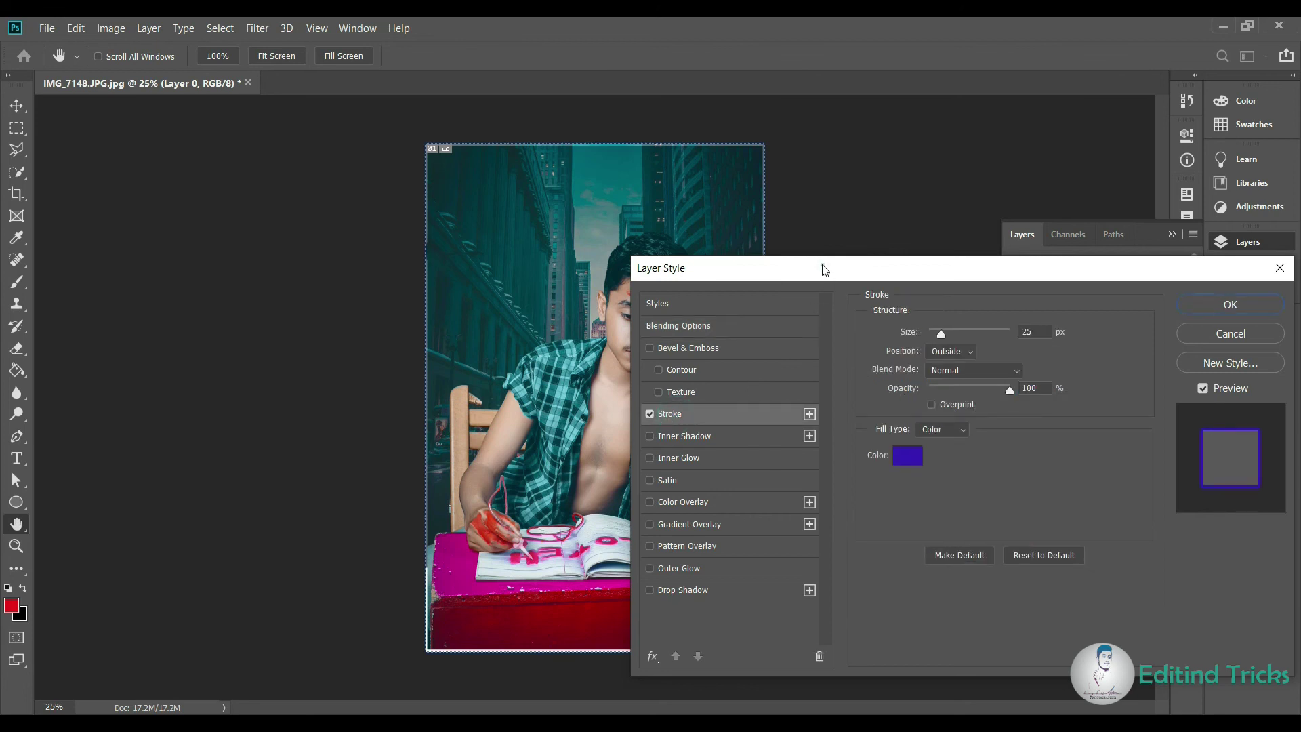
- Set the stroke to Inside position, colour #ffffff, and 8 px size
{"action": "left_click_drag", "start_coordinate": [825, 270], "coordinate": [899, 81]}
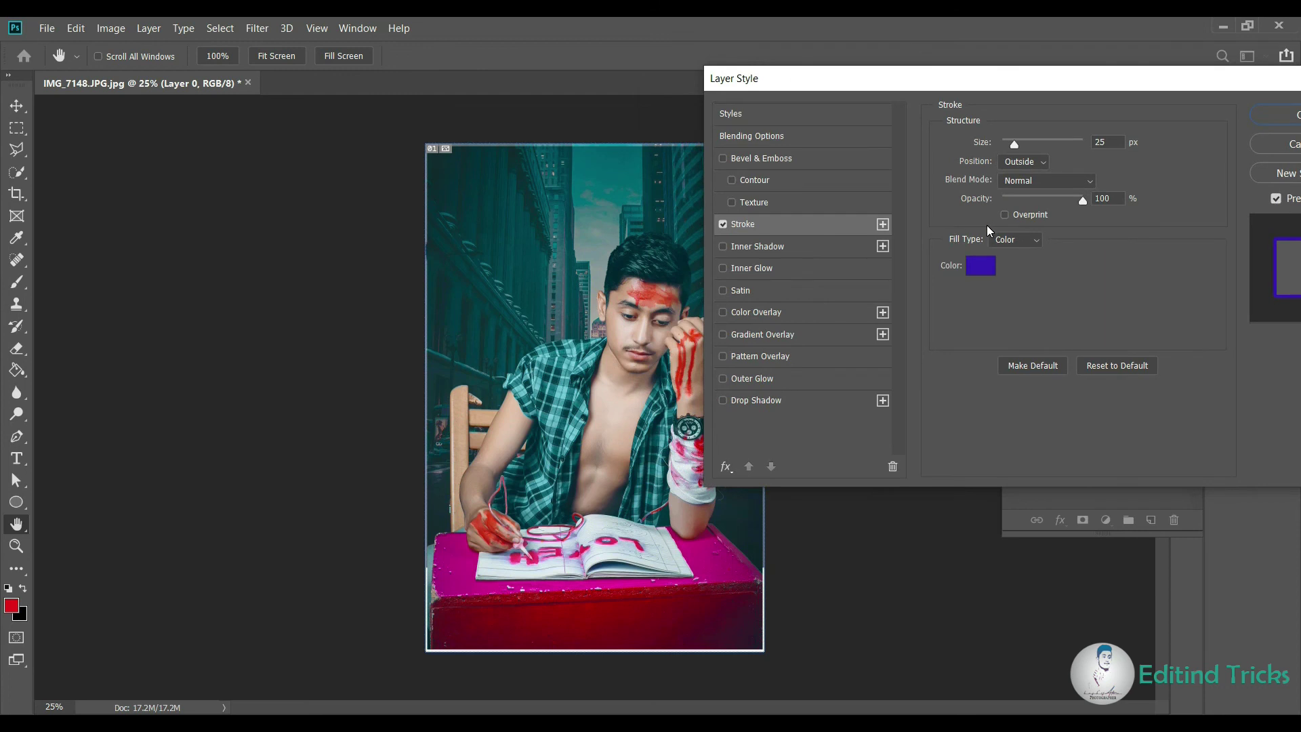
{"action": "left_click", "coordinate": [1020, 162]}
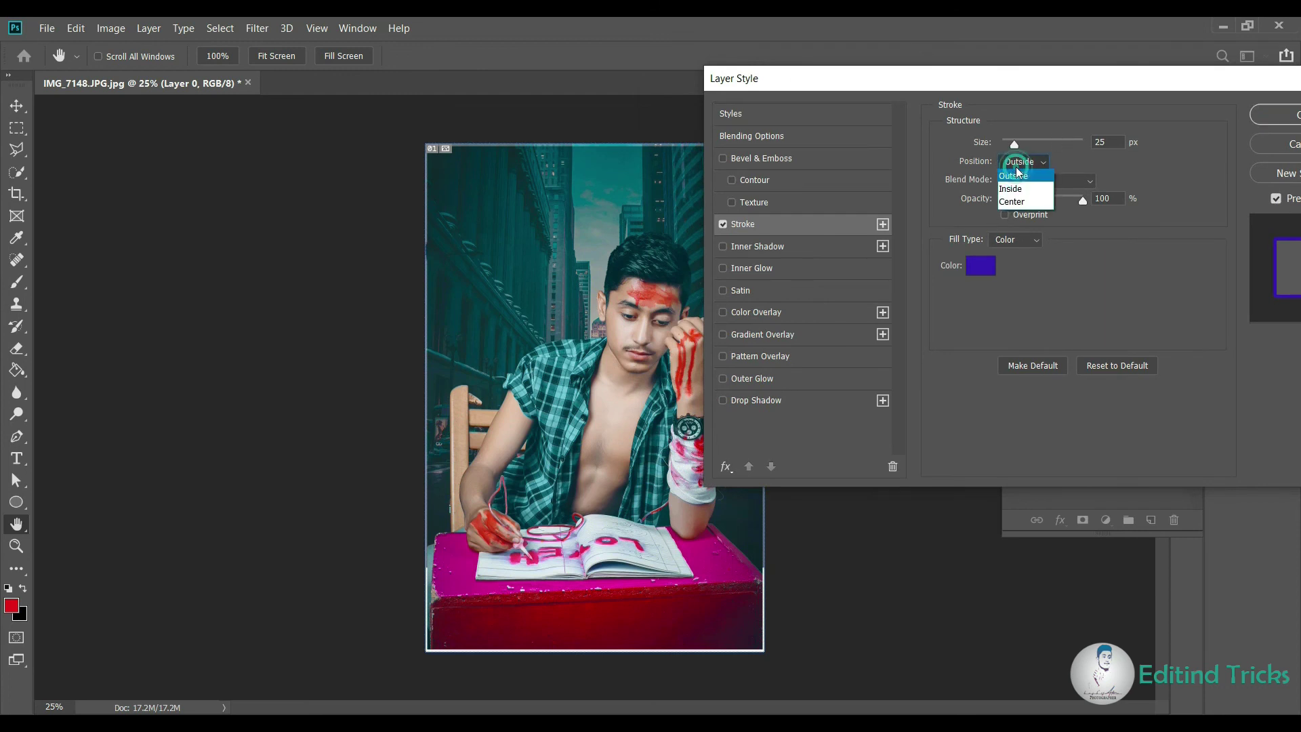
{"action": "left_click", "coordinate": [1023, 189]}
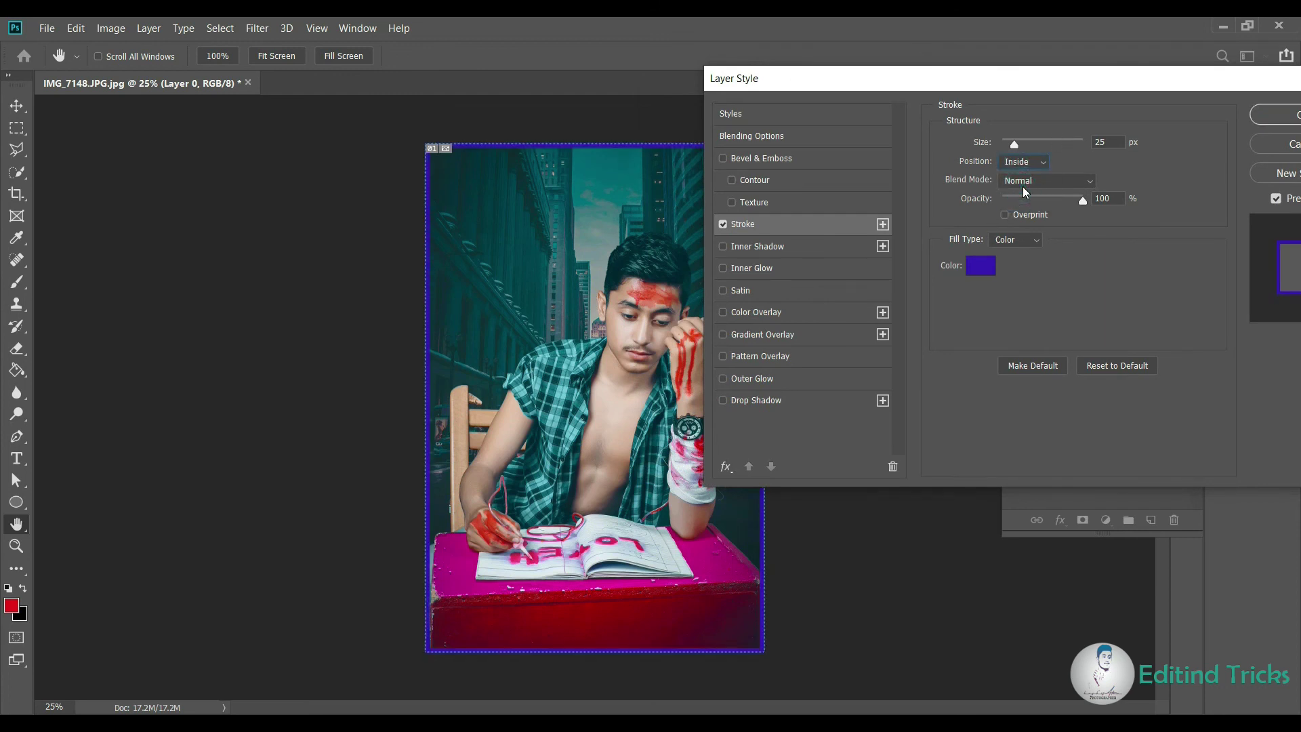
{"action": "left_click", "coordinate": [979, 266]}
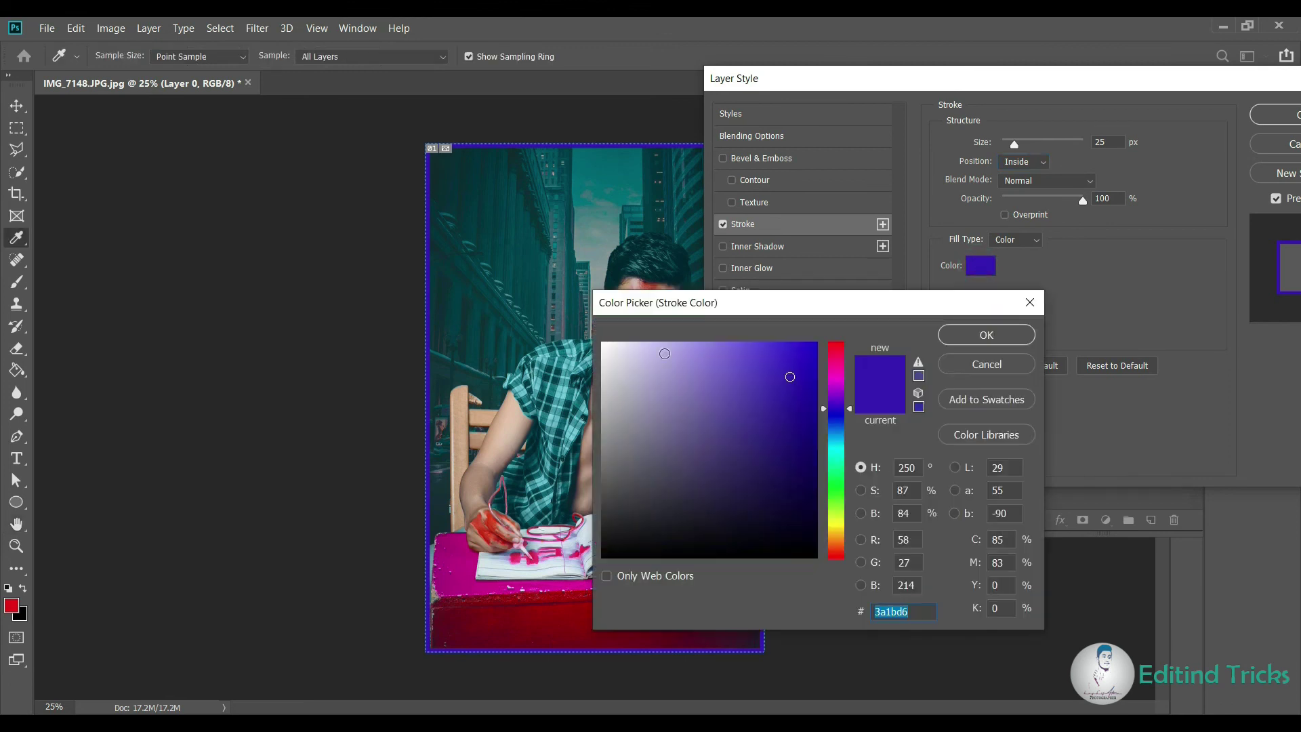
{"action": "type", "text": "ffffff"}
{"action": "left_click", "coordinate": [999, 343]}
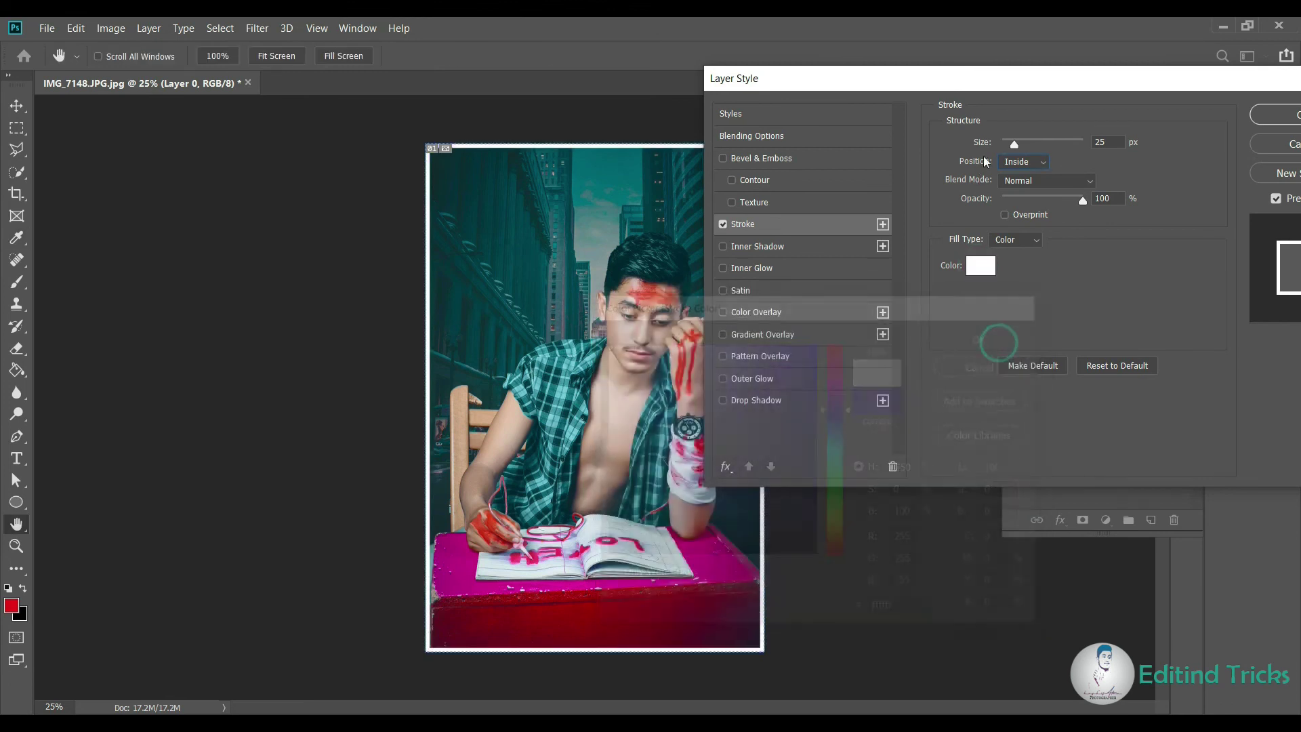
{"action": "left_click_drag", "start_coordinate": [1014, 145], "coordinate": [1008, 144]}
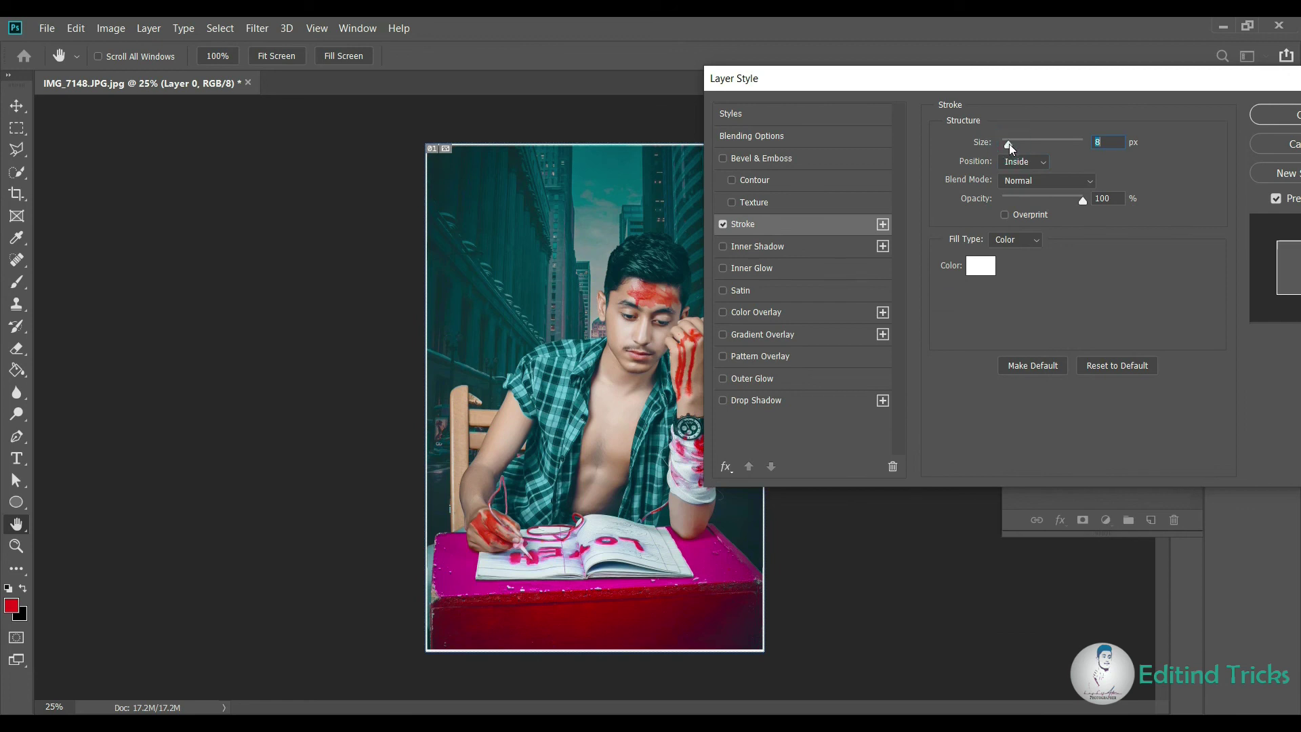
- Apply the stroke style and zoom out to 16.7% to view the framed image
{"action": "mouse_move", "coordinate": [992, 78]}
{"action": "left_mouse_down"}
{"action": "mouse_move", "coordinate": [265, 457]}
{"action": "mouse_move", "coordinate": [248, 321]}
{"action": "left_mouse_up"}
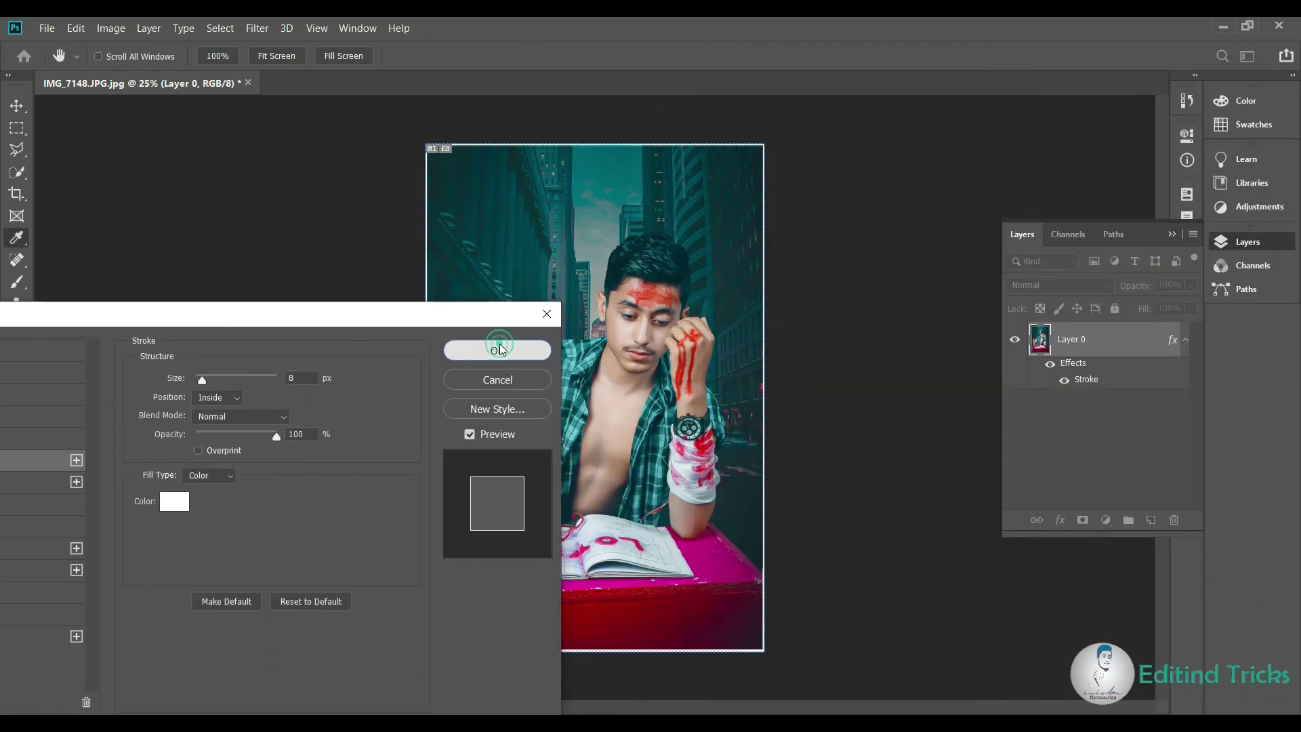
{"action": "left_click", "coordinate": [497, 348]}
{"action": "left_click", "coordinate": [859, 388]}
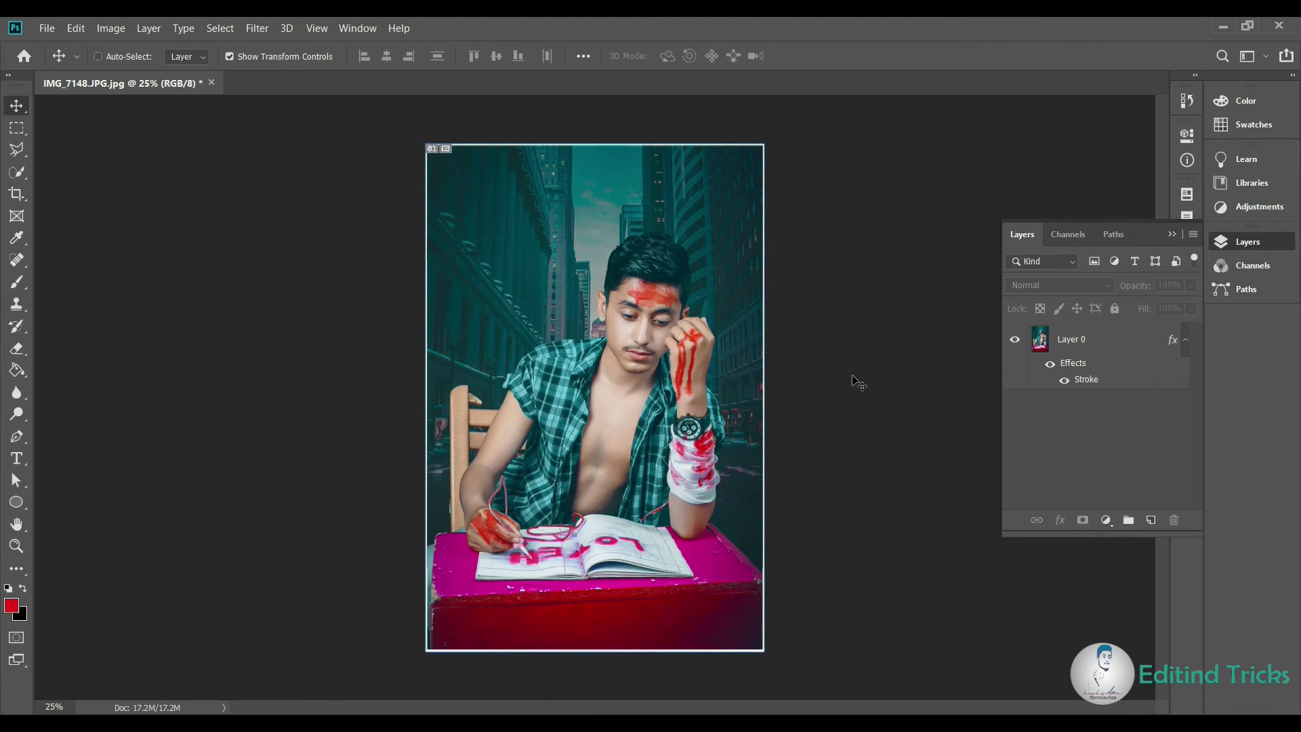
{"action": "key", "text": "ctrl+minus"}
{"action": "left_click", "coordinate": [16, 146]}
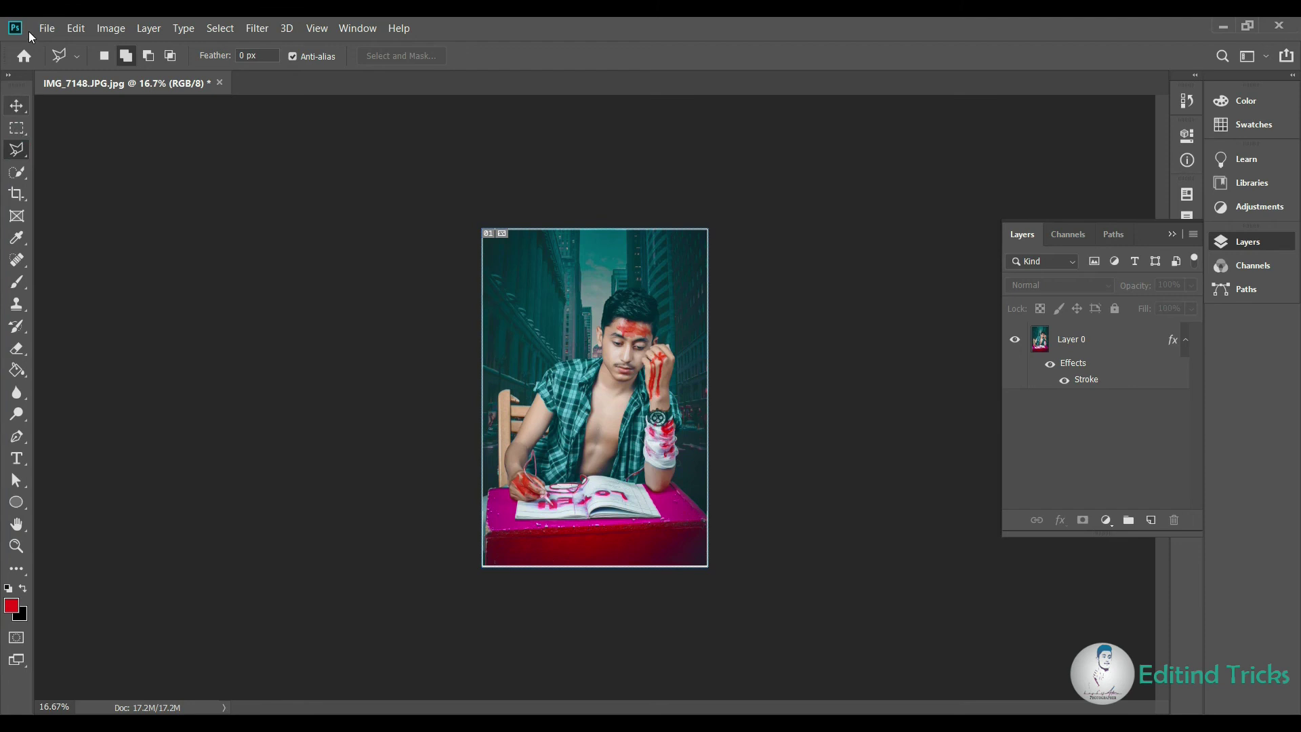
{"action": "key", "text": "ctrl+plus"}
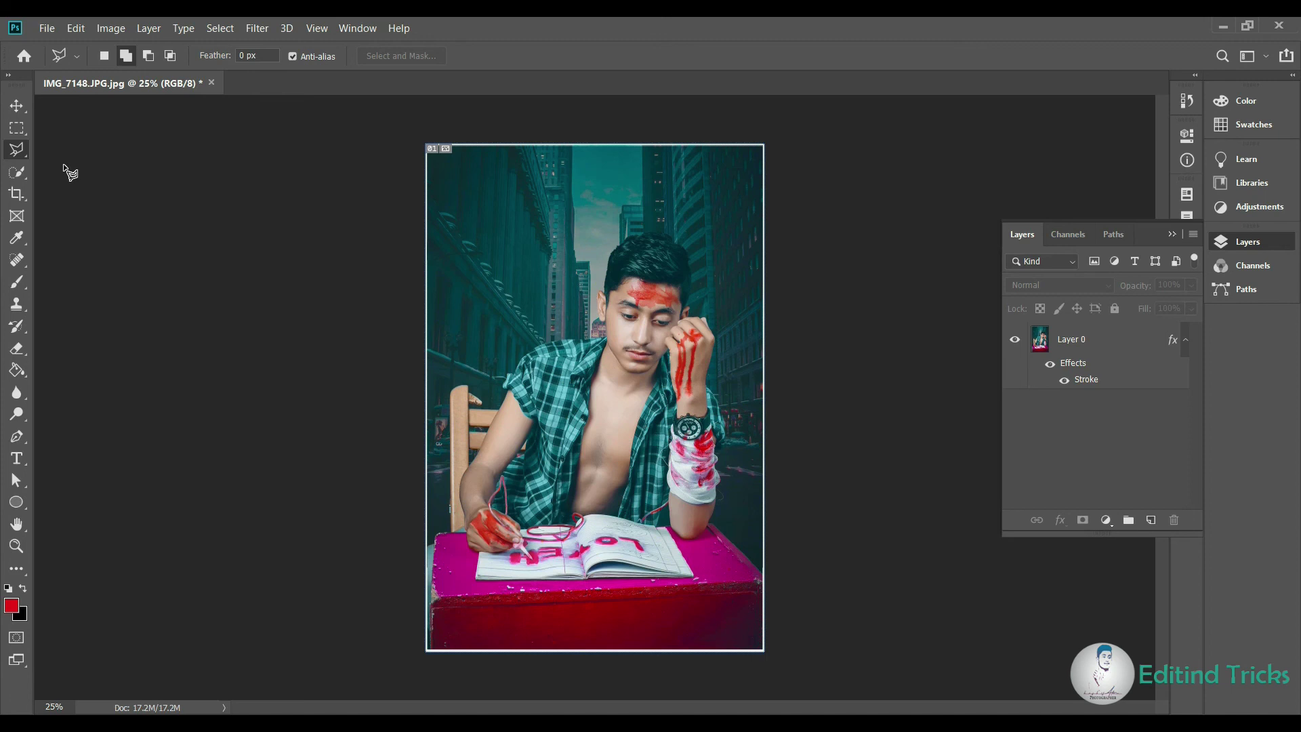
{"action": "key", "text": "ctrl+minus"}
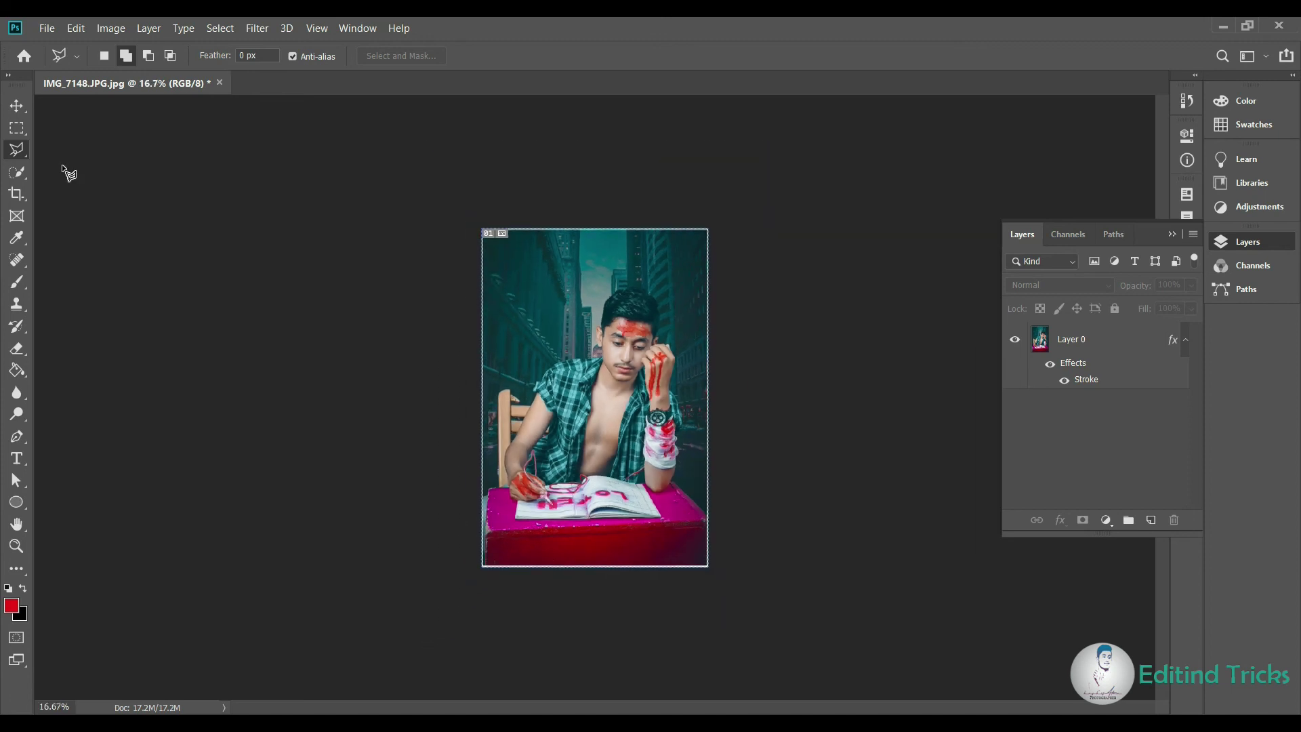
{"action": "key", "text": "ctrl+plus"}
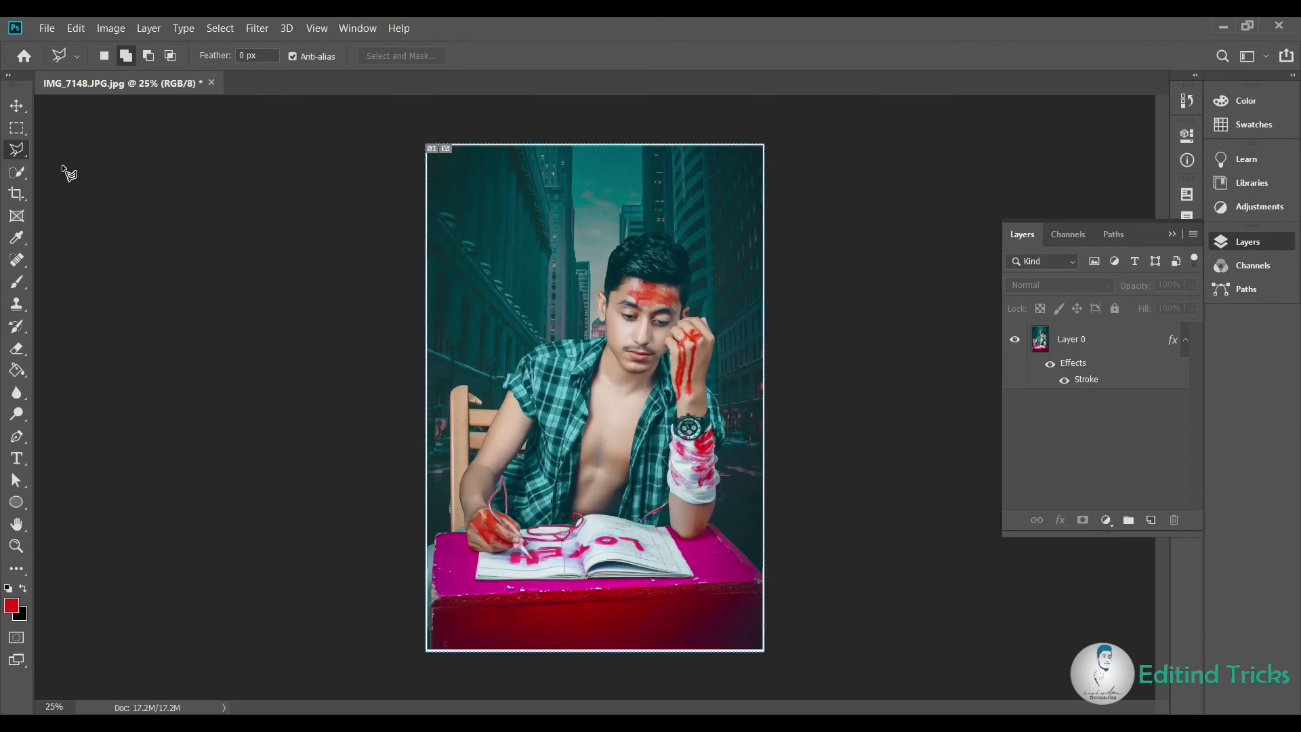